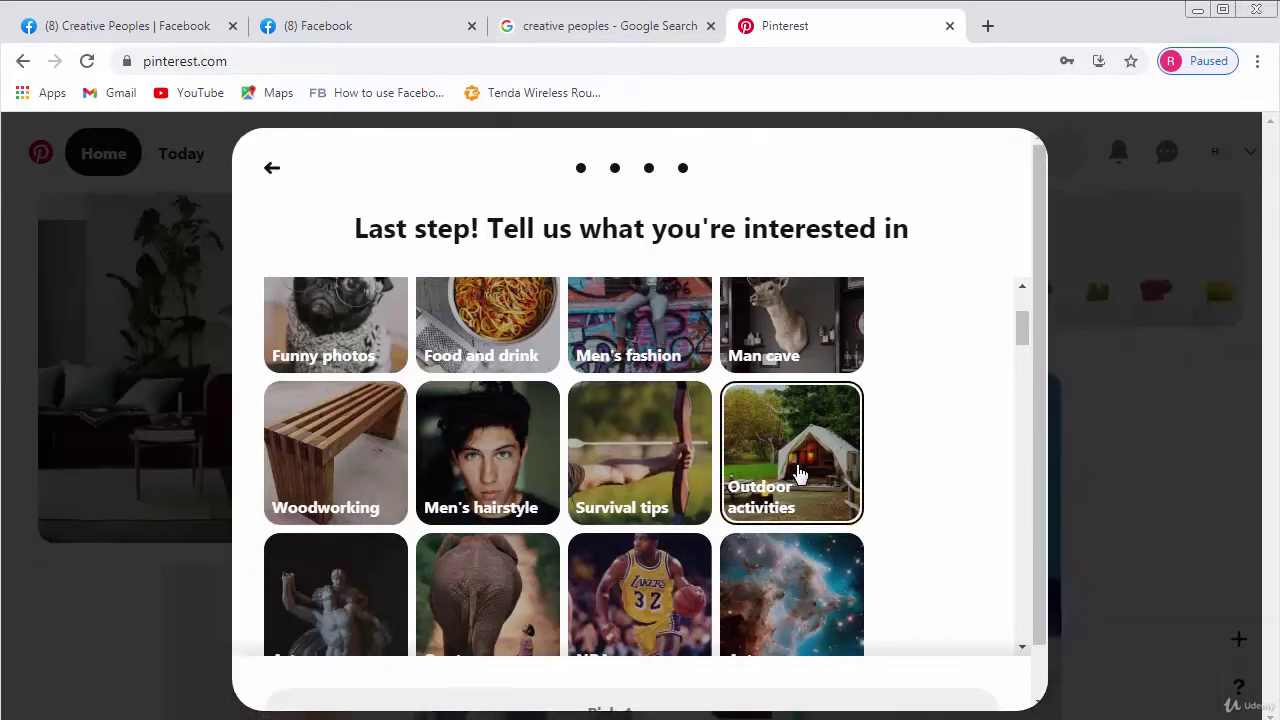
Choose Men's hairstyle, Technology and Hunting as interests for the new account
{"action": "left_click", "coordinate": [483, 460]}
{"action": "scroll", "coordinate": [485, 458], "scroll_direction": "down", "scroll_amount": 2}
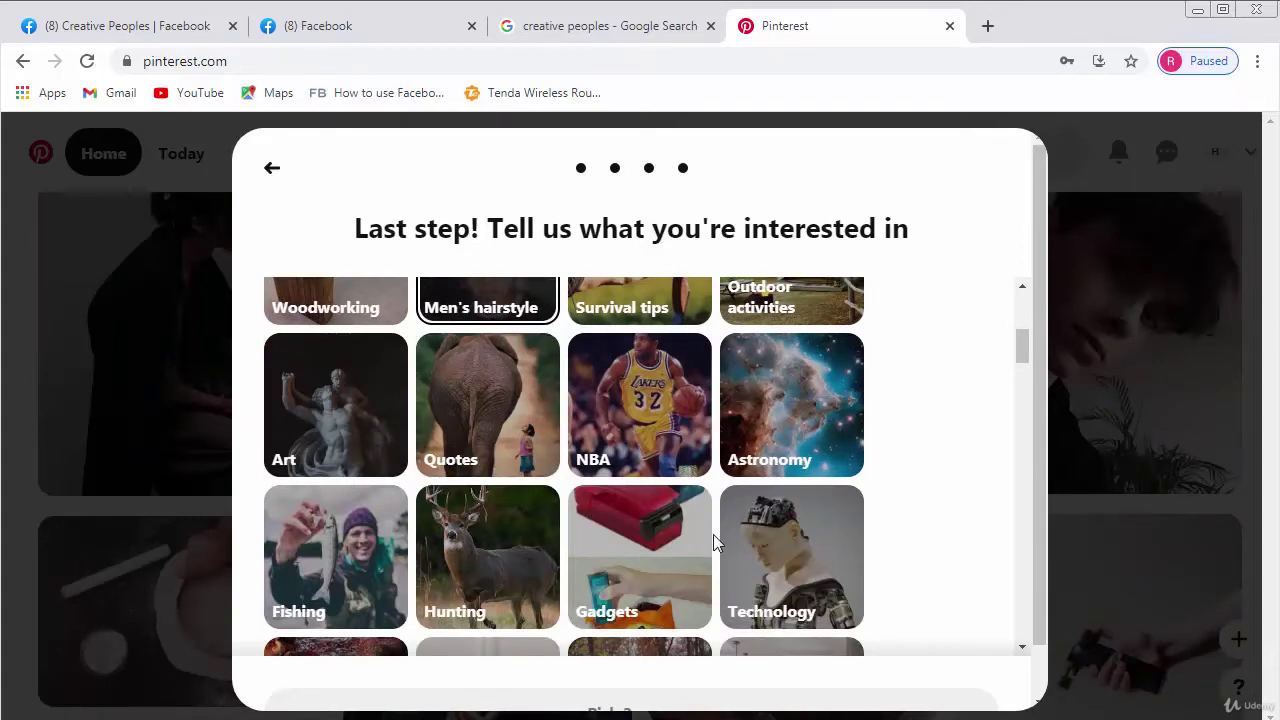
{"action": "scroll", "coordinate": [777, 571], "scroll_direction": "down", "scroll_amount": 1}
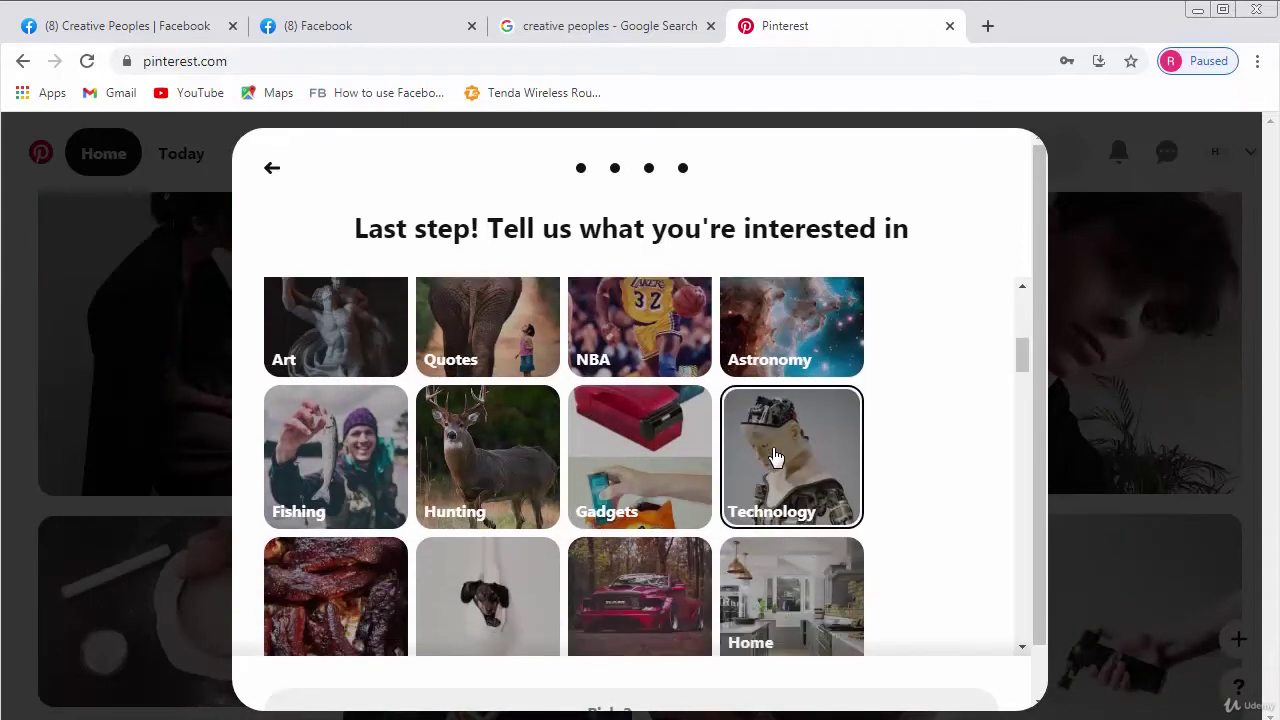
{"action": "left_click", "coordinate": [777, 457]}
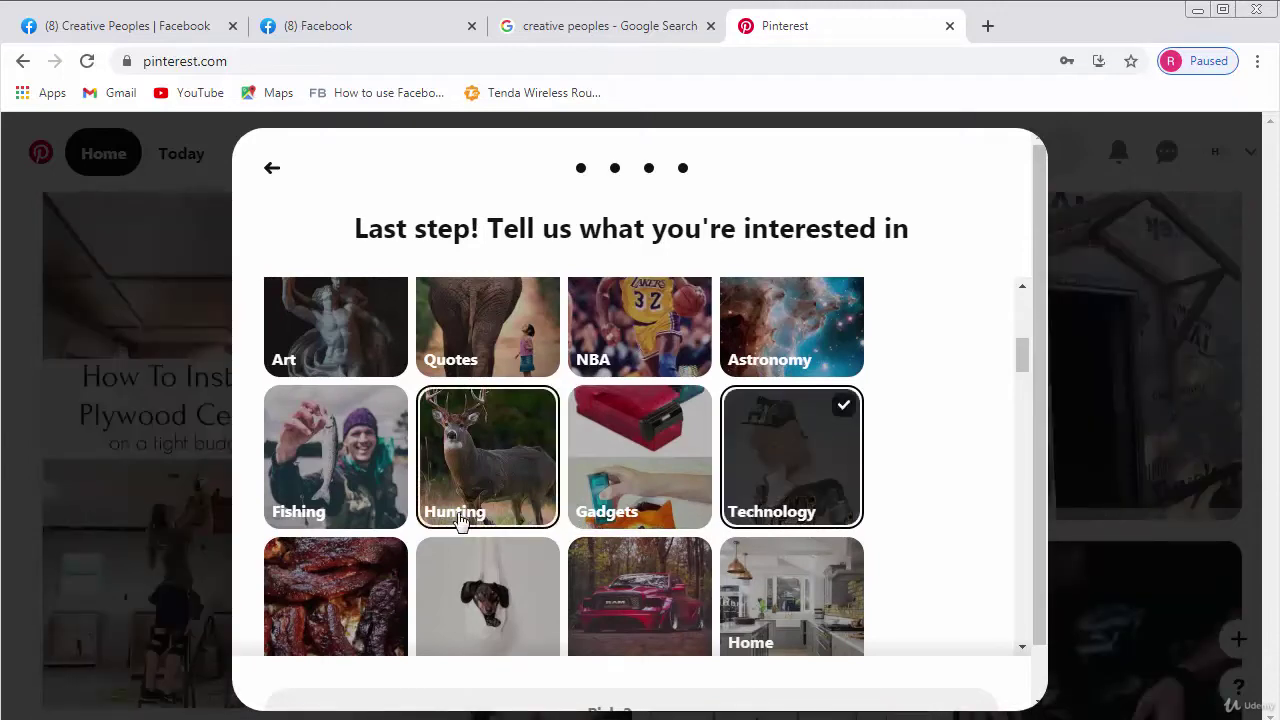
{"action": "scroll", "coordinate": [472, 474], "scroll_direction": "down", "scroll_amount": 1}
{"action": "left_click", "coordinate": [495, 360]}
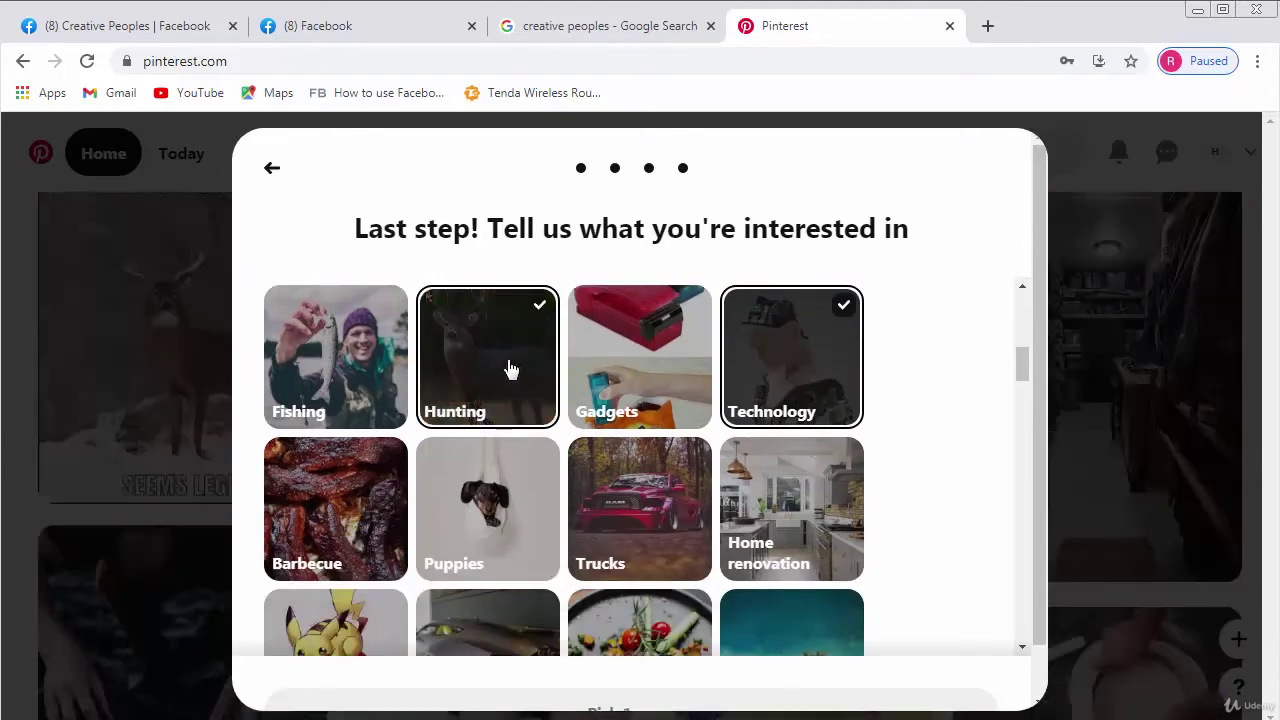
Add Travel and Nature photography to the chosen interests and finish the account setup
{"action": "scroll", "coordinate": [770, 560], "scroll_direction": "down", "scroll_amount": 1}
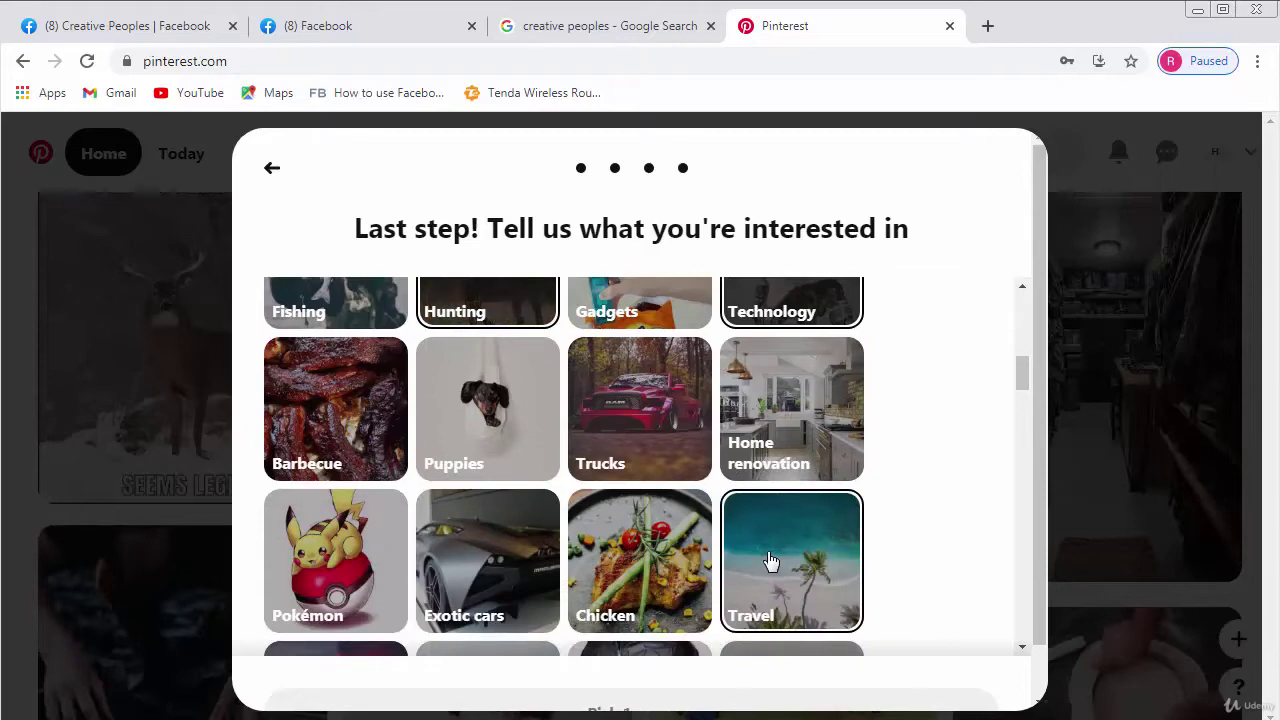
{"action": "scroll", "coordinate": [766, 563], "scroll_direction": "down", "scroll_amount": 1}
{"action": "left_click", "coordinate": [779, 487]}
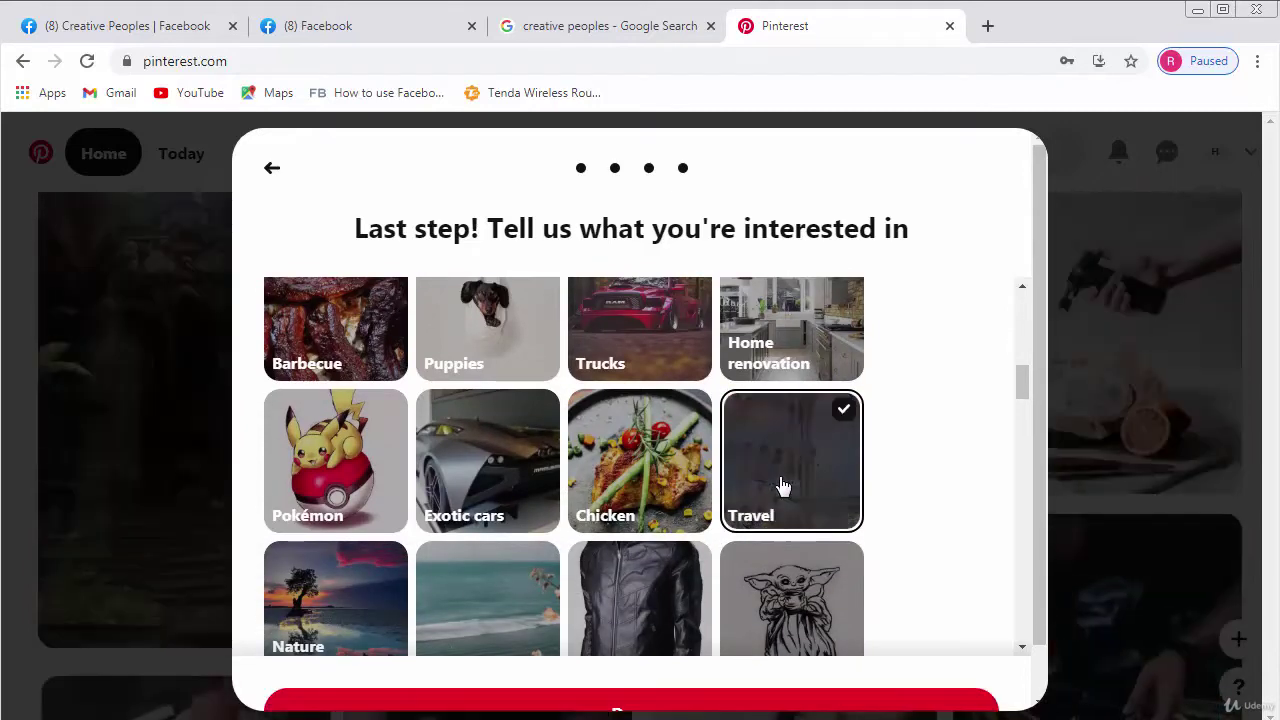
{"action": "left_click", "coordinate": [340, 598]}
{"action": "scroll", "coordinate": [623, 600], "scroll_direction": "down", "scroll_amount": 2}
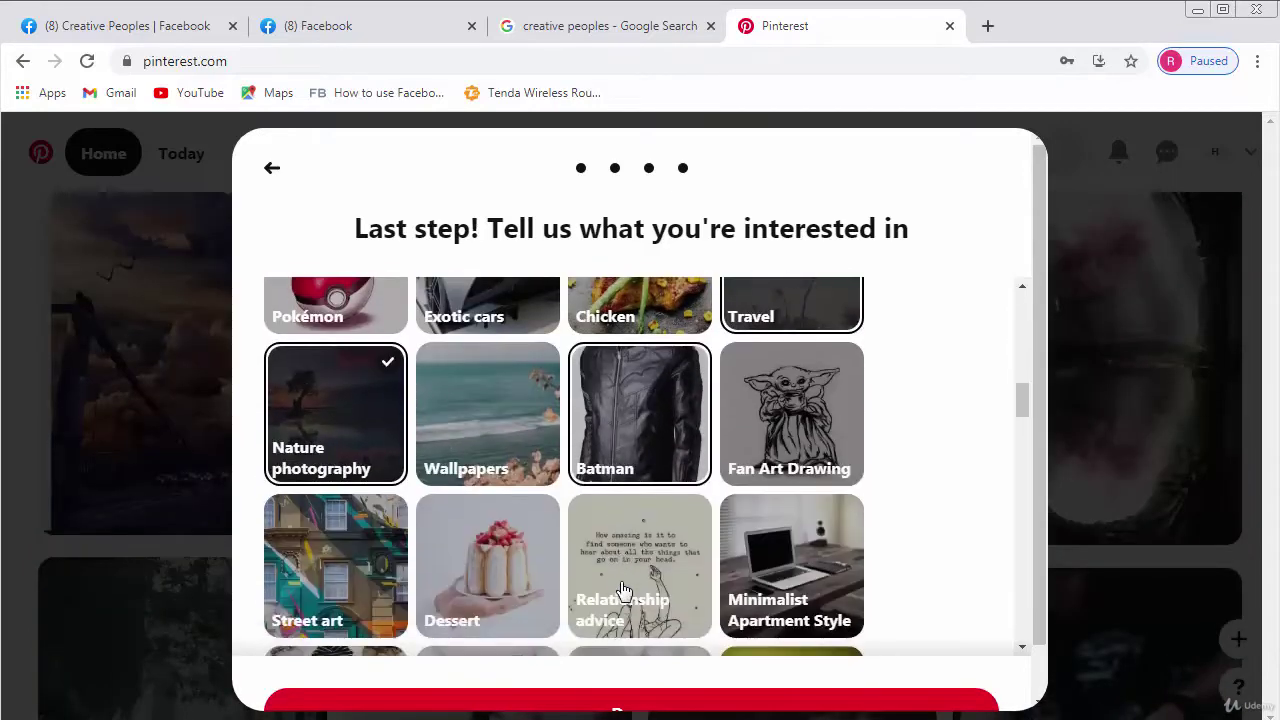
{"action": "scroll", "coordinate": [986, 629], "scroll_direction": "down", "scroll_amount": 3}
{"action": "scroll", "coordinate": [986, 638], "scroll_direction": "down", "scroll_amount": 2}
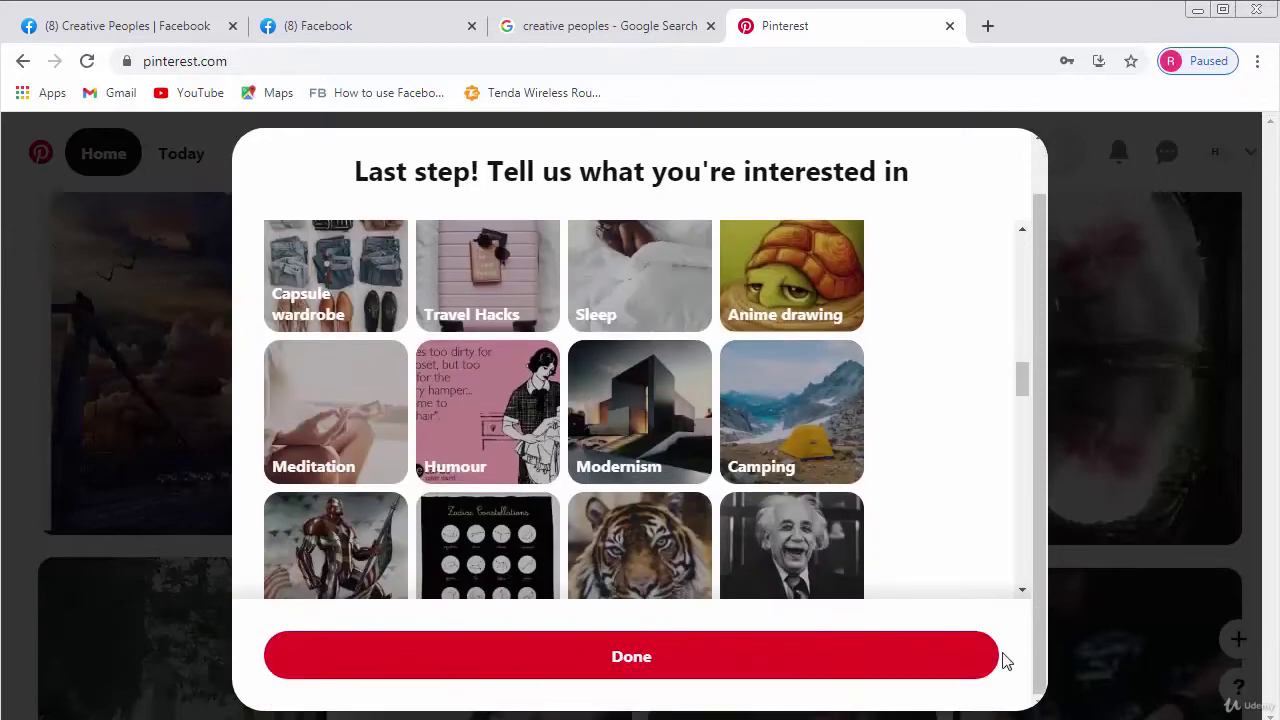
{"action": "left_click", "coordinate": [634, 666]}
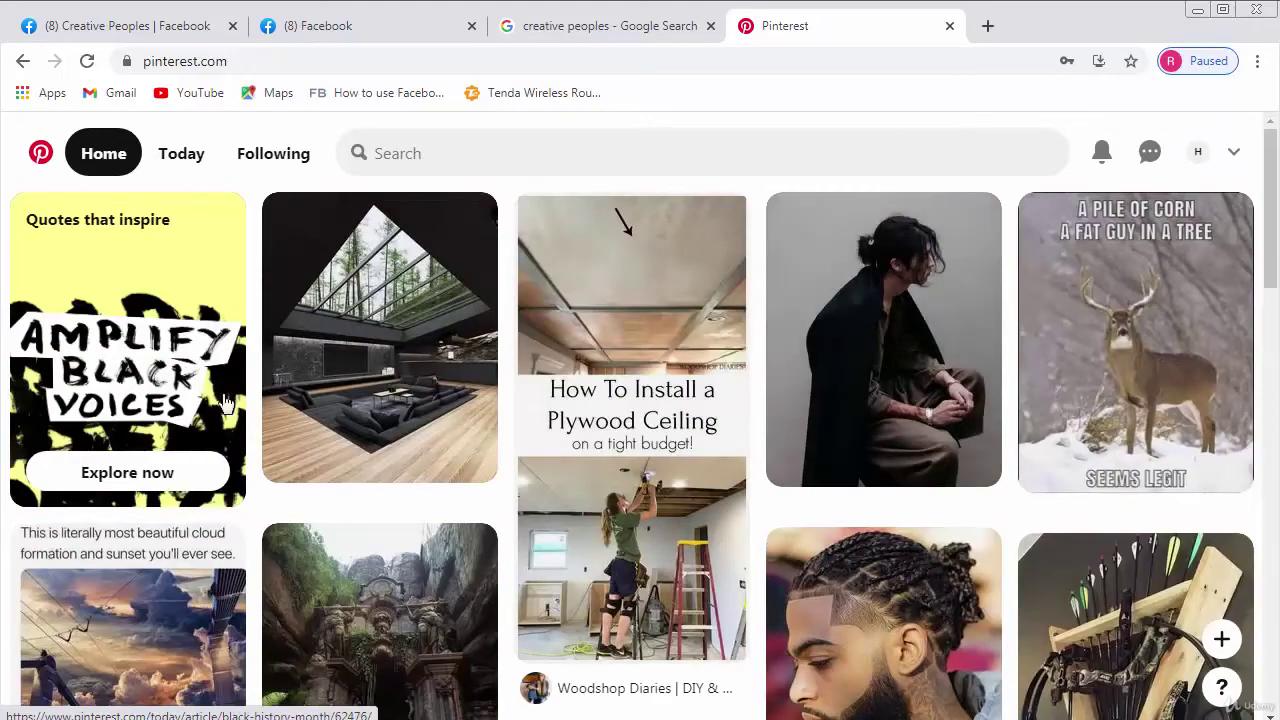
Look through the recommended pins on the home feed
{"action": "scroll", "coordinate": [351, 477], "scroll_direction": "down", "scroll_amount": 4}
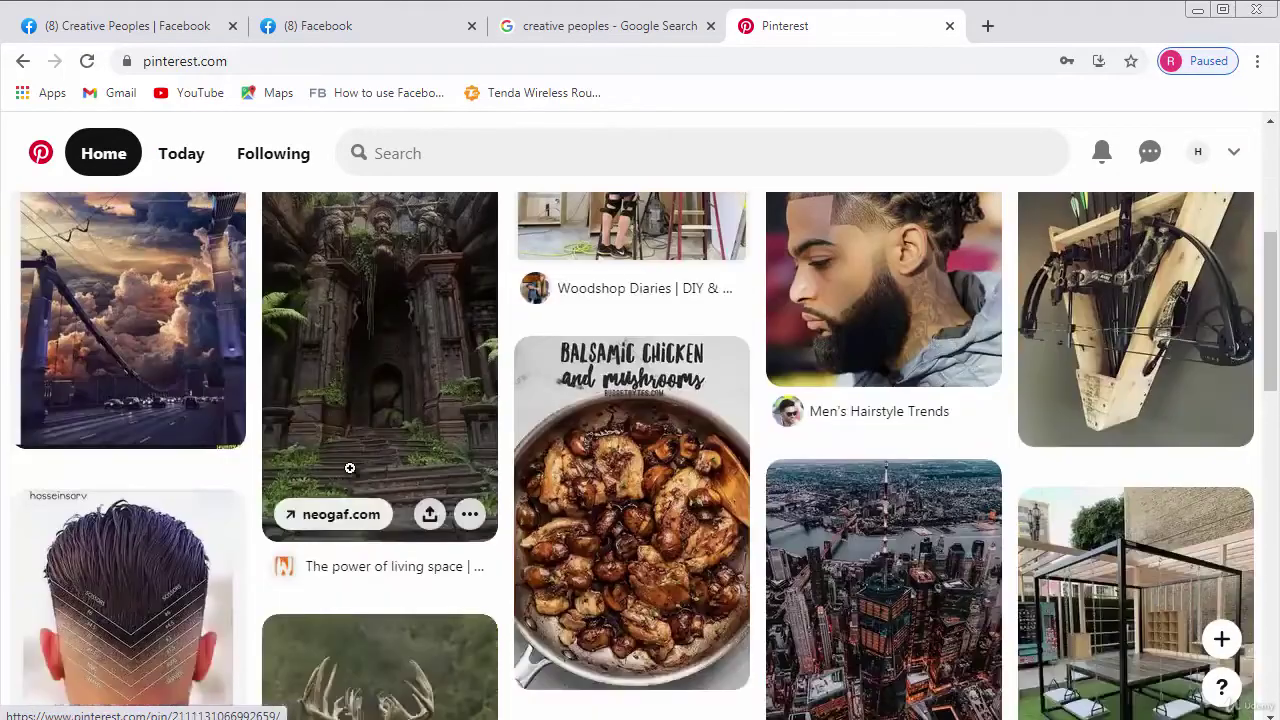
{"action": "scroll", "coordinate": [322, 590], "scroll_direction": "down", "scroll_amount": 10}
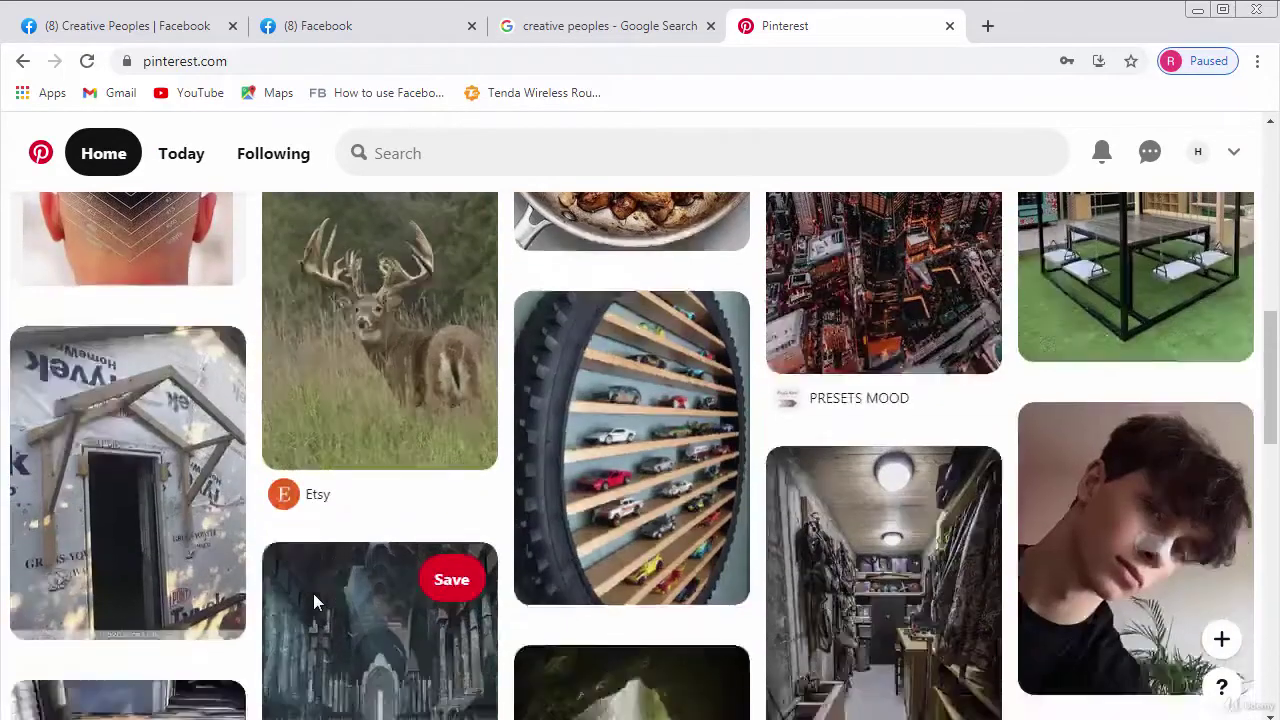
{"action": "scroll", "coordinate": [322, 590], "scroll_direction": "down", "scroll_amount": 5}
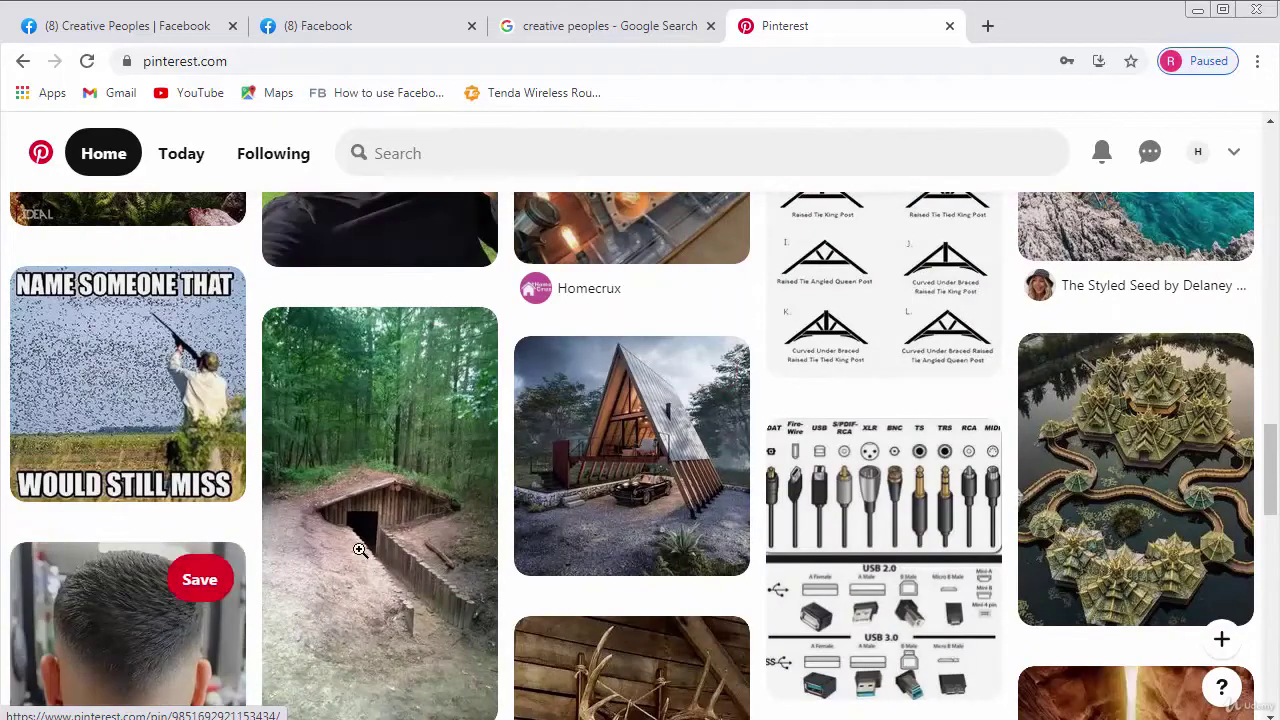
{"action": "scroll", "coordinate": [334, 534], "scroll_direction": "up", "scroll_amount": 15}
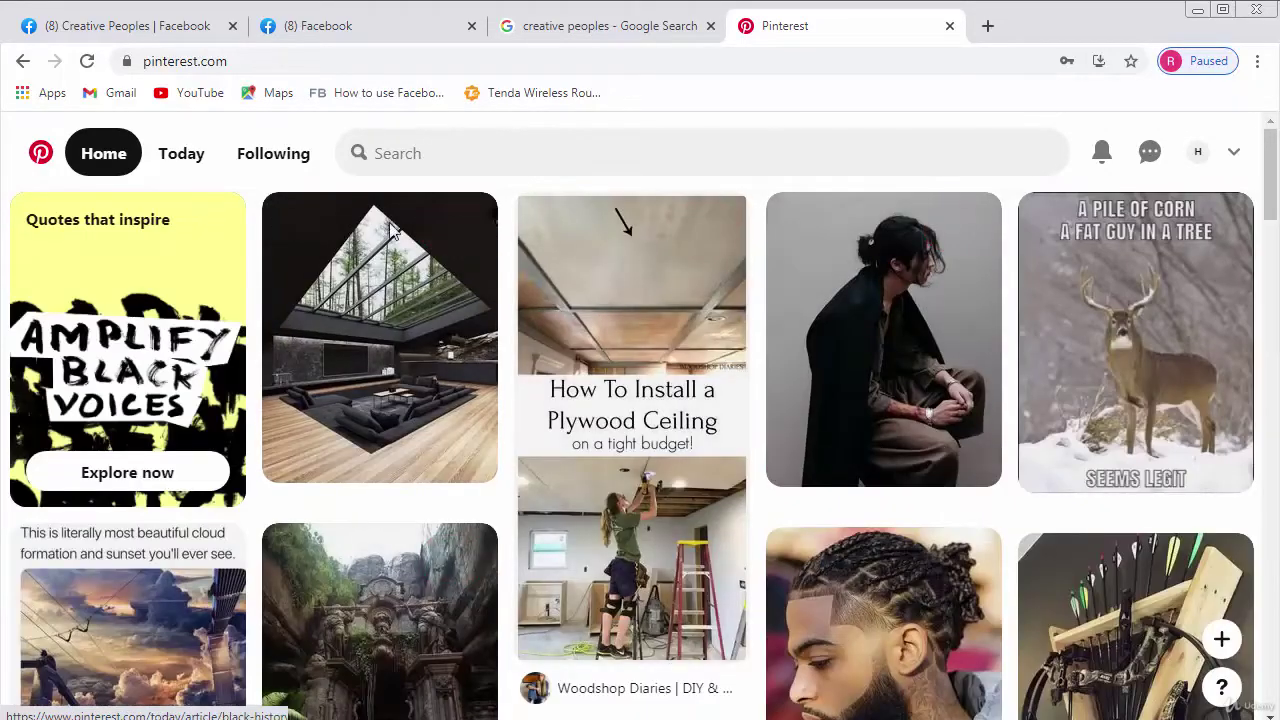
Open the account's profile settings and upload Heavy .jpg from Downloads as the profile photo
{"action": "left_click", "coordinate": [1234, 155]}
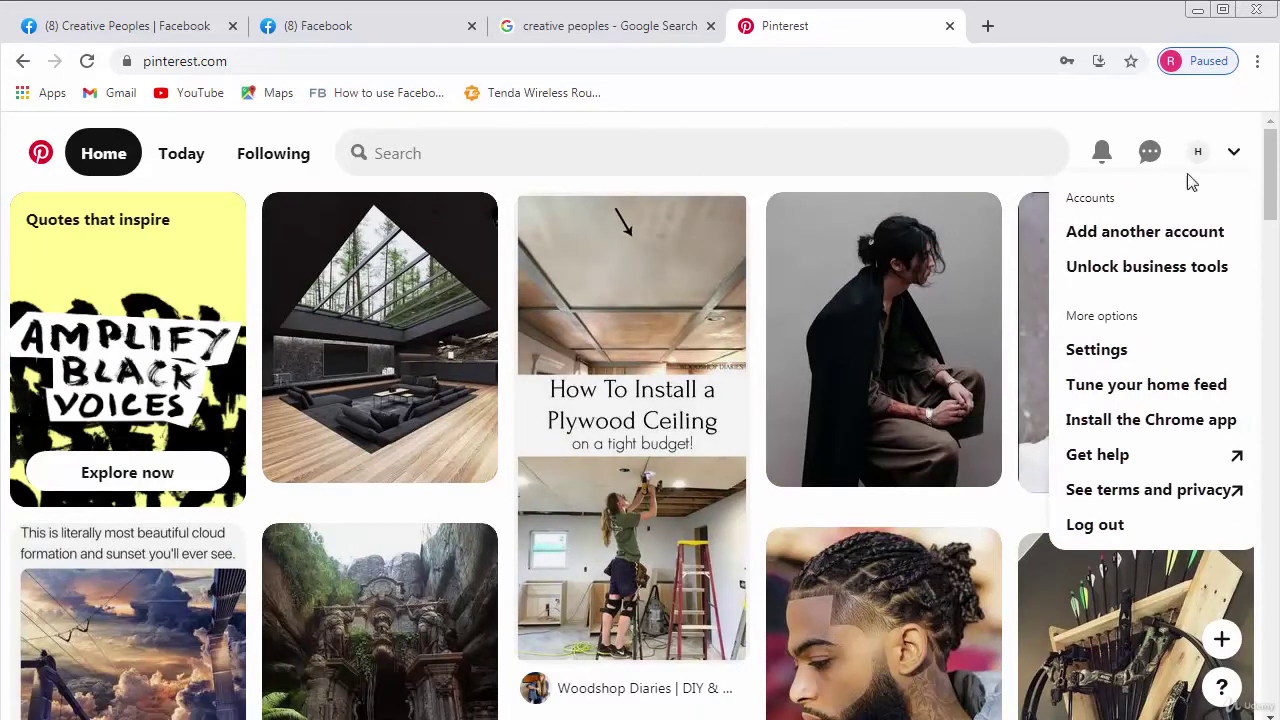
{"action": "left_click", "coordinate": [1112, 350]}
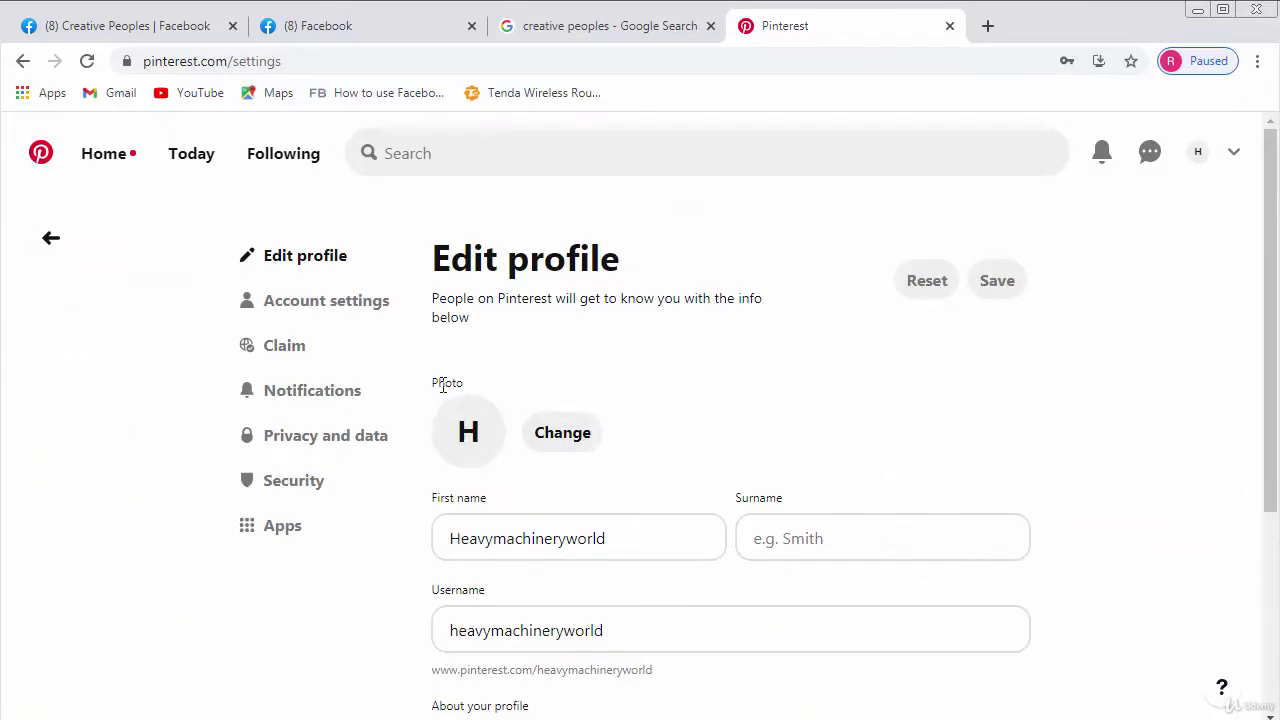
{"action": "left_click", "coordinate": [568, 444]}
{"action": "right_click", "coordinate": [640, 481]}
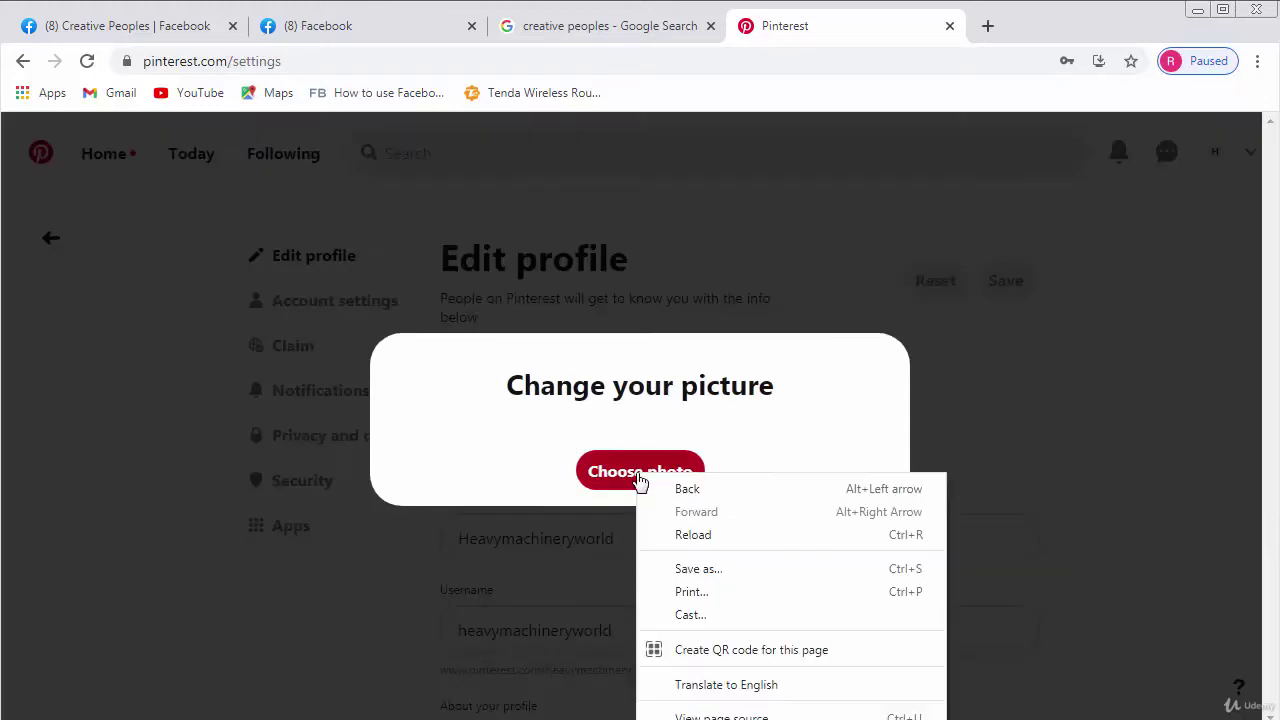
{"action": "left_click", "coordinate": [640, 478]}
{"action": "left_click", "coordinate": [636, 474]}
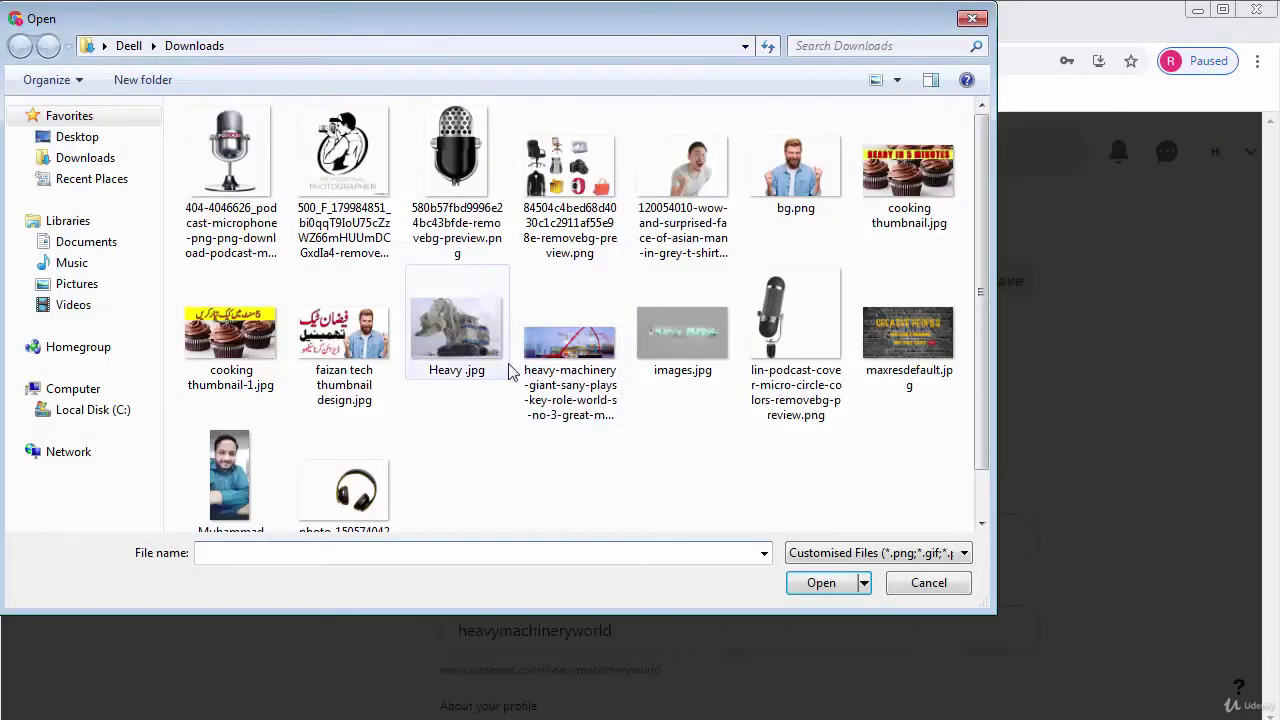
{"action": "left_click", "coordinate": [478, 342]}
{"action": "left_click", "coordinate": [820, 584]}
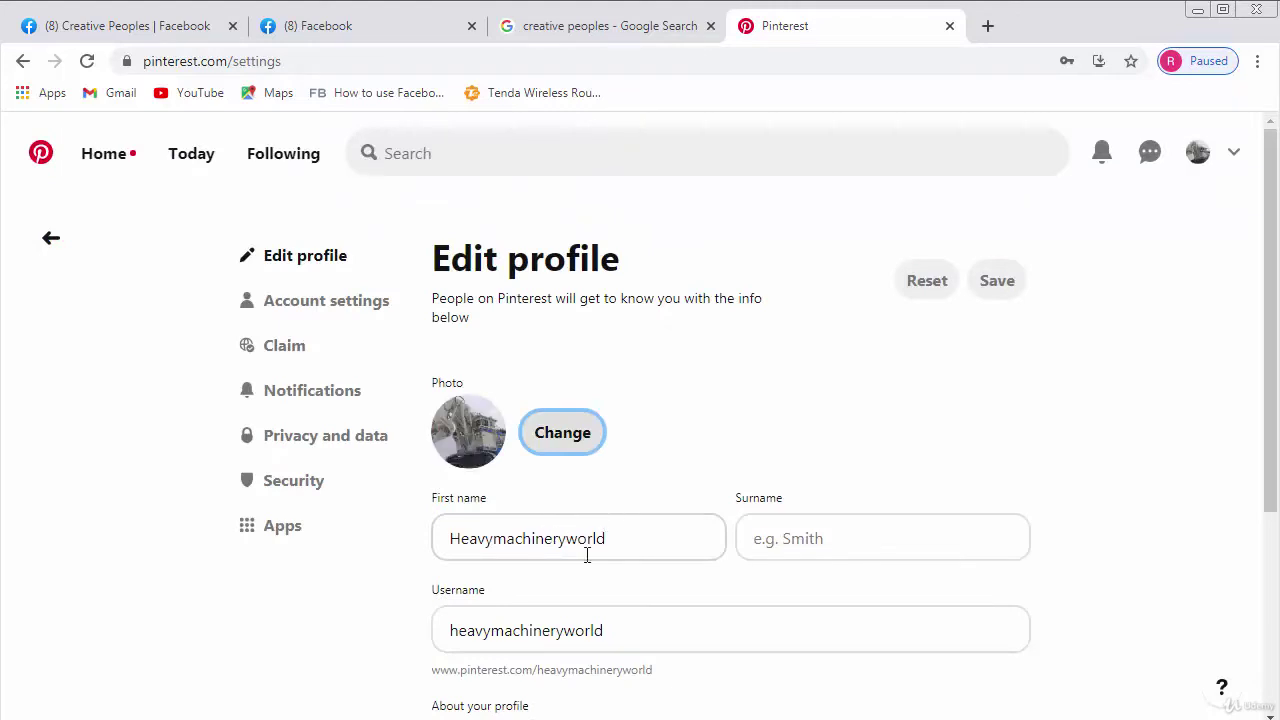
Review the profile's name, about, website and location fields, as well as the account settings with their account change options
{"action": "scroll", "coordinate": [587, 556], "scroll_direction": "down", "scroll_amount": 2}
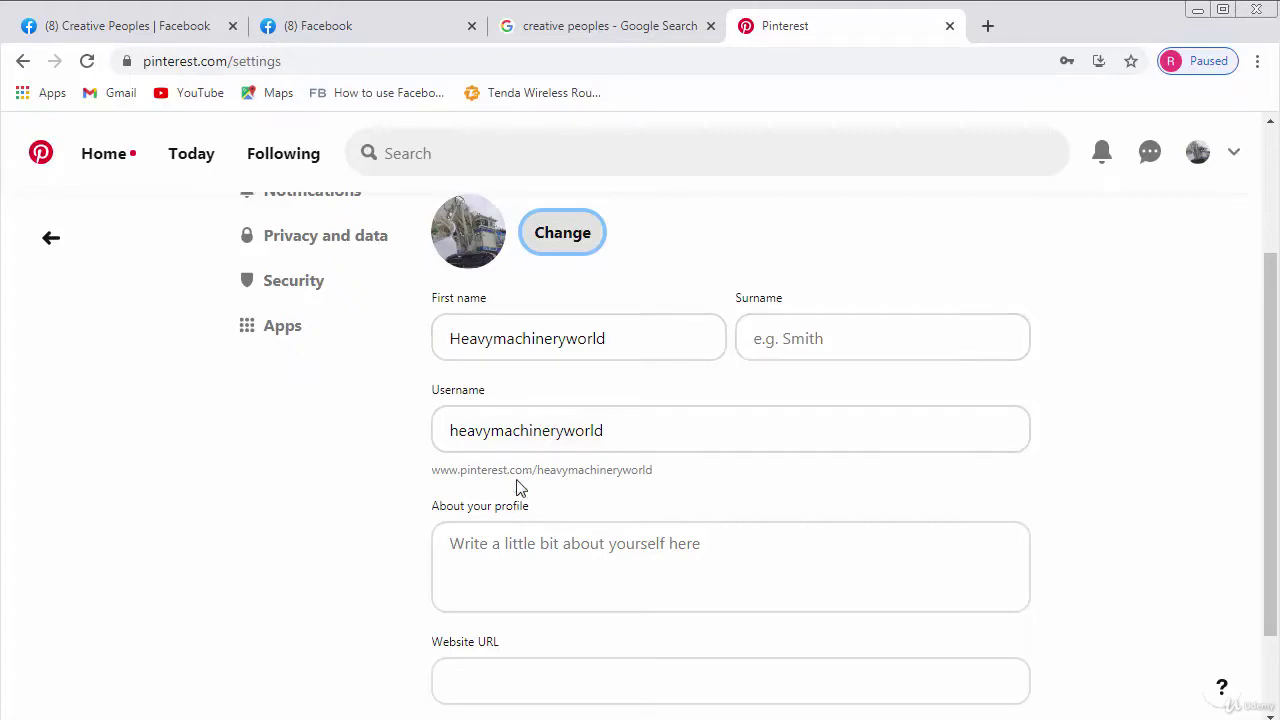
{"action": "left_click", "coordinate": [499, 544]}
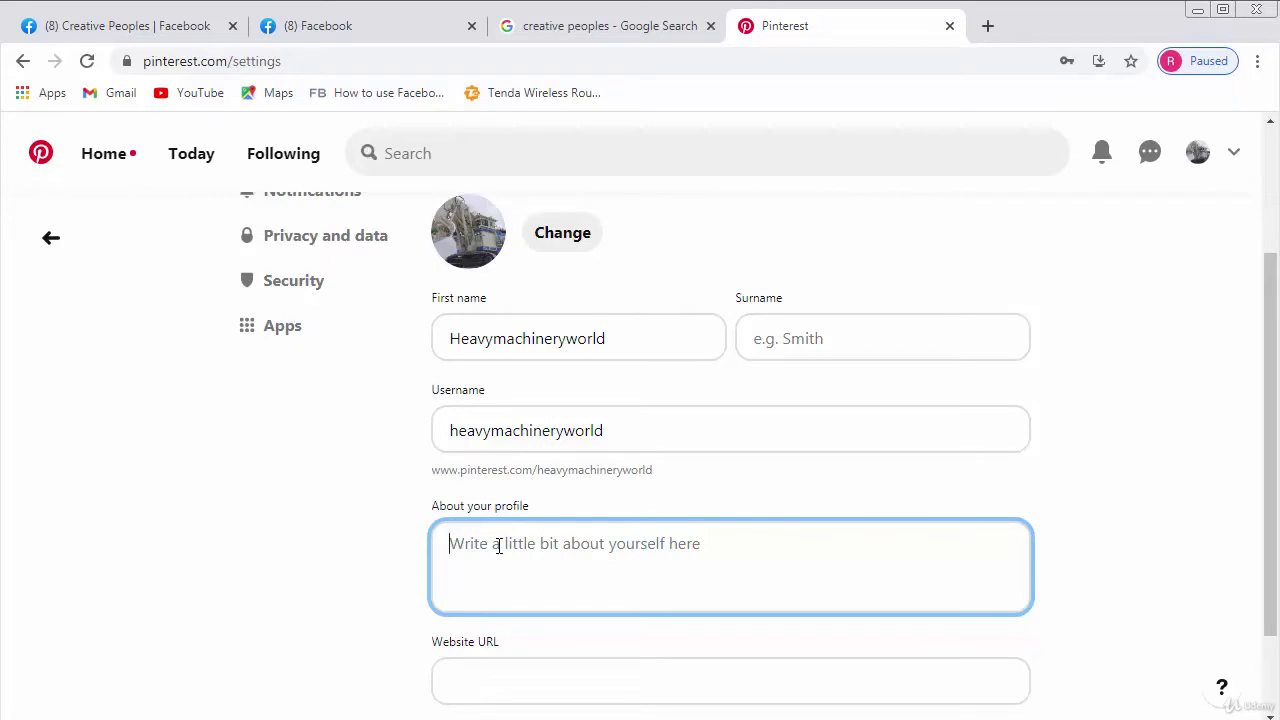
{"action": "scroll", "coordinate": [510, 560], "scroll_direction": "down", "scroll_amount": 1}
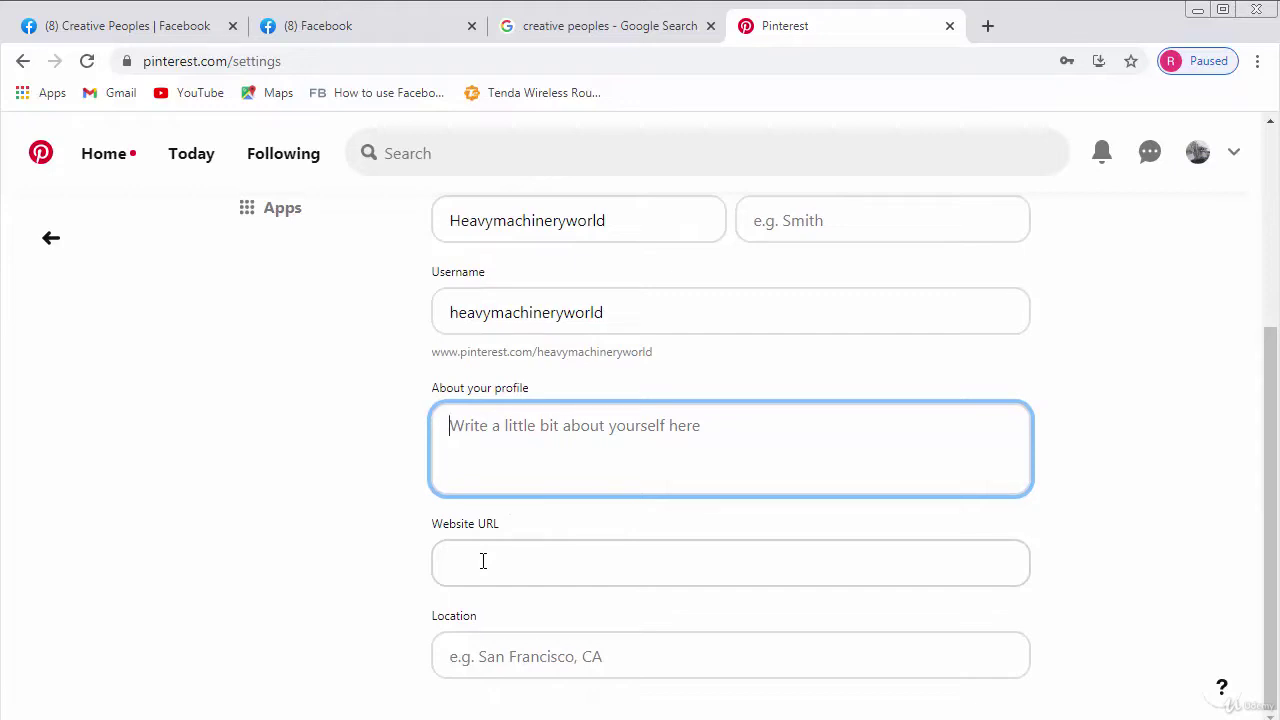
{"action": "scroll", "coordinate": [350, 580], "scroll_direction": "up", "scroll_amount": 3}
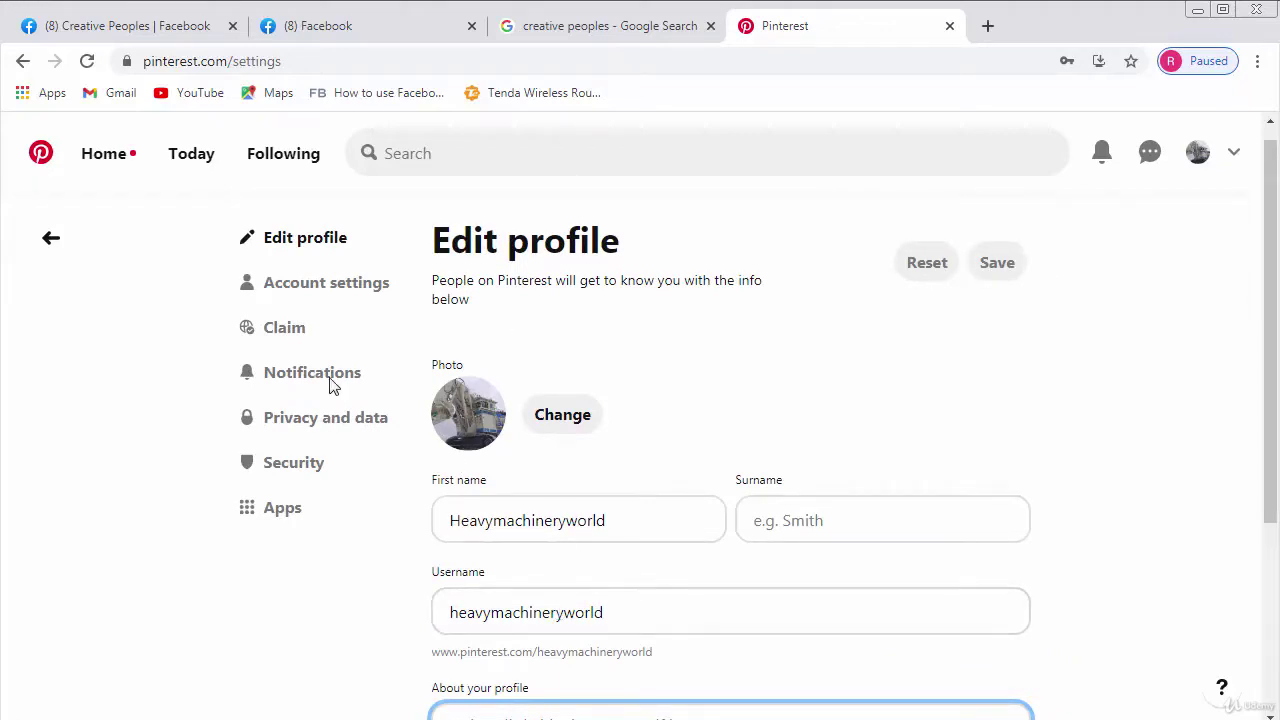
{"action": "left_click", "coordinate": [284, 294]}
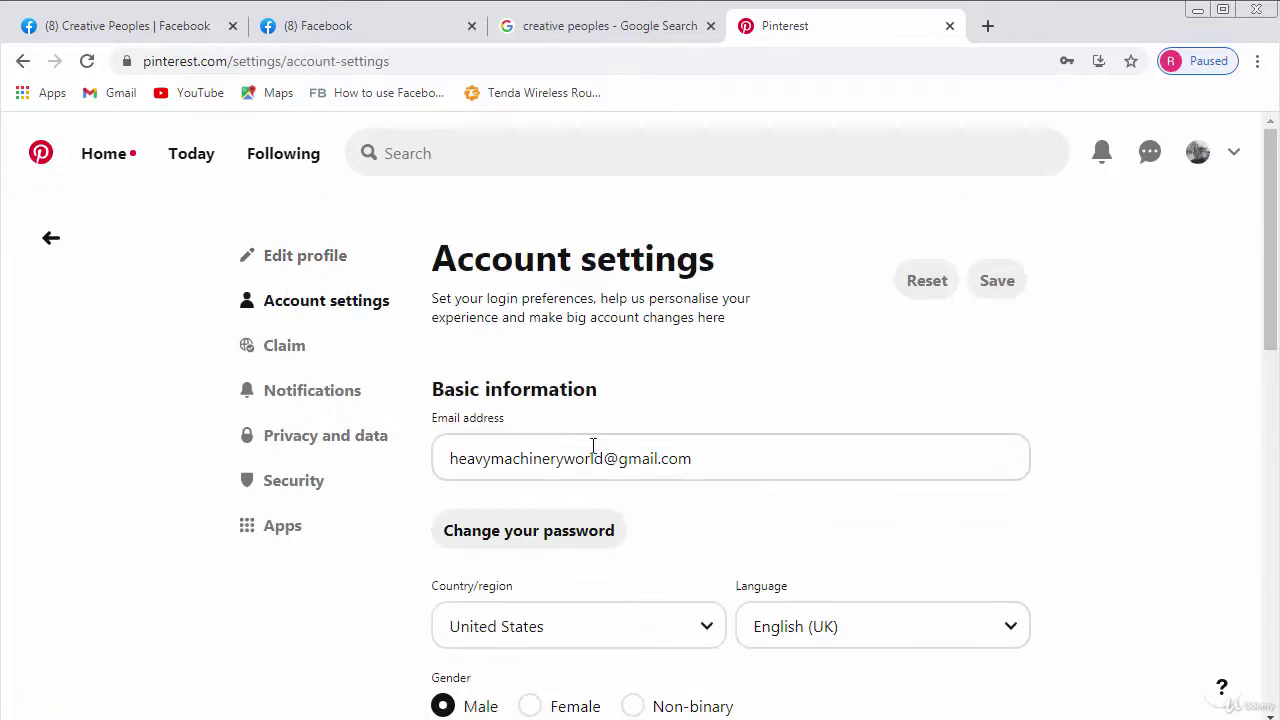
{"action": "scroll", "coordinate": [617, 508], "scroll_direction": "down", "scroll_amount": 8}
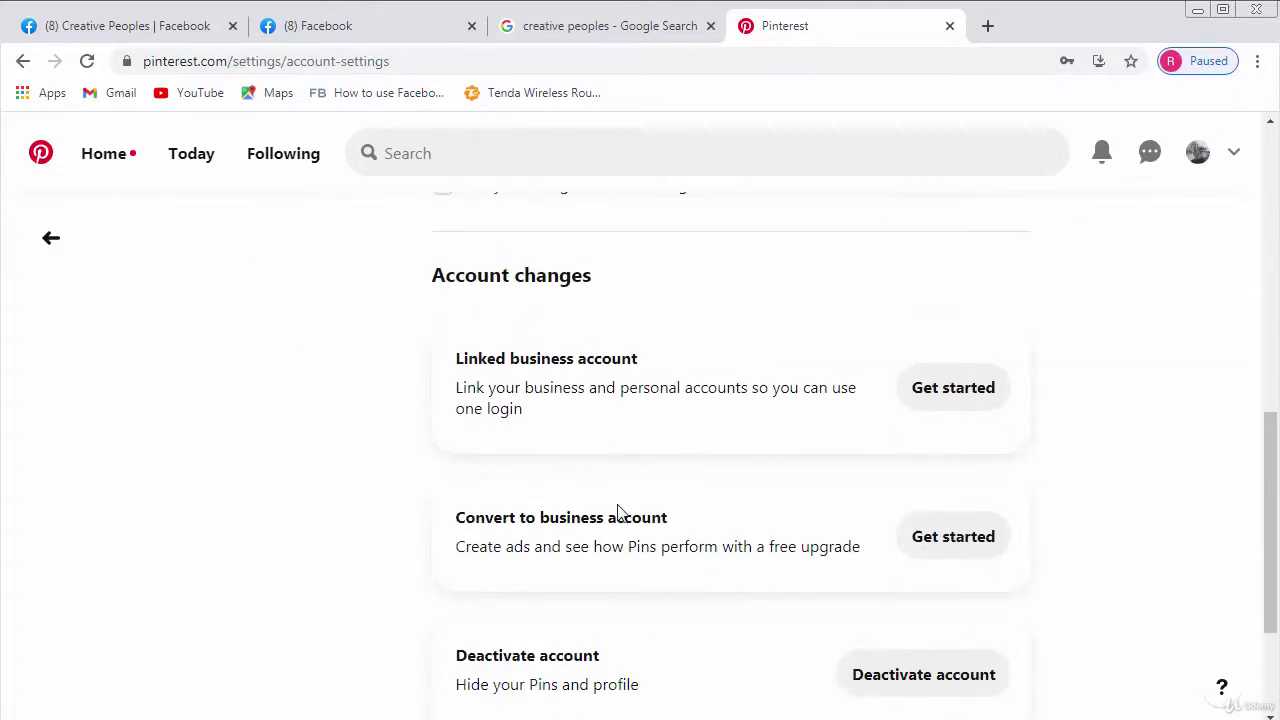
{"action": "scroll", "coordinate": [619, 505], "scroll_direction": "down", "scroll_amount": 2}
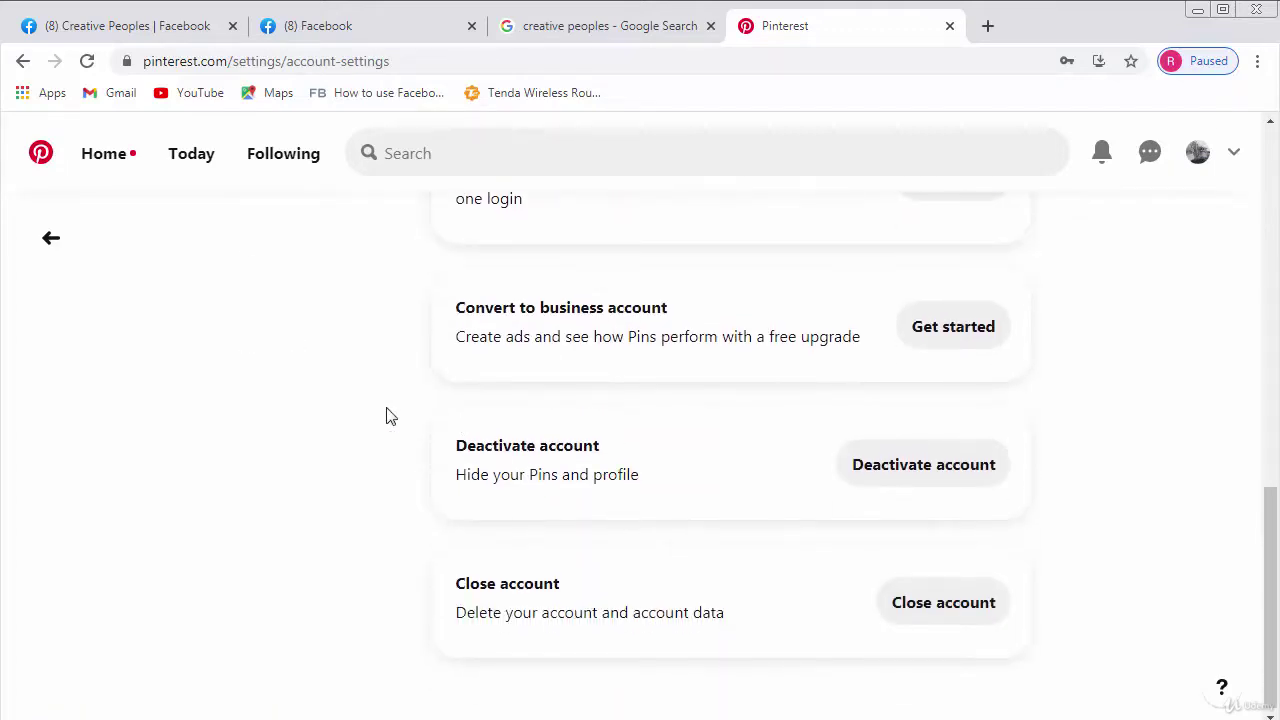
{"action": "scroll", "coordinate": [370, 425], "scroll_direction": "up", "scroll_amount": 10}
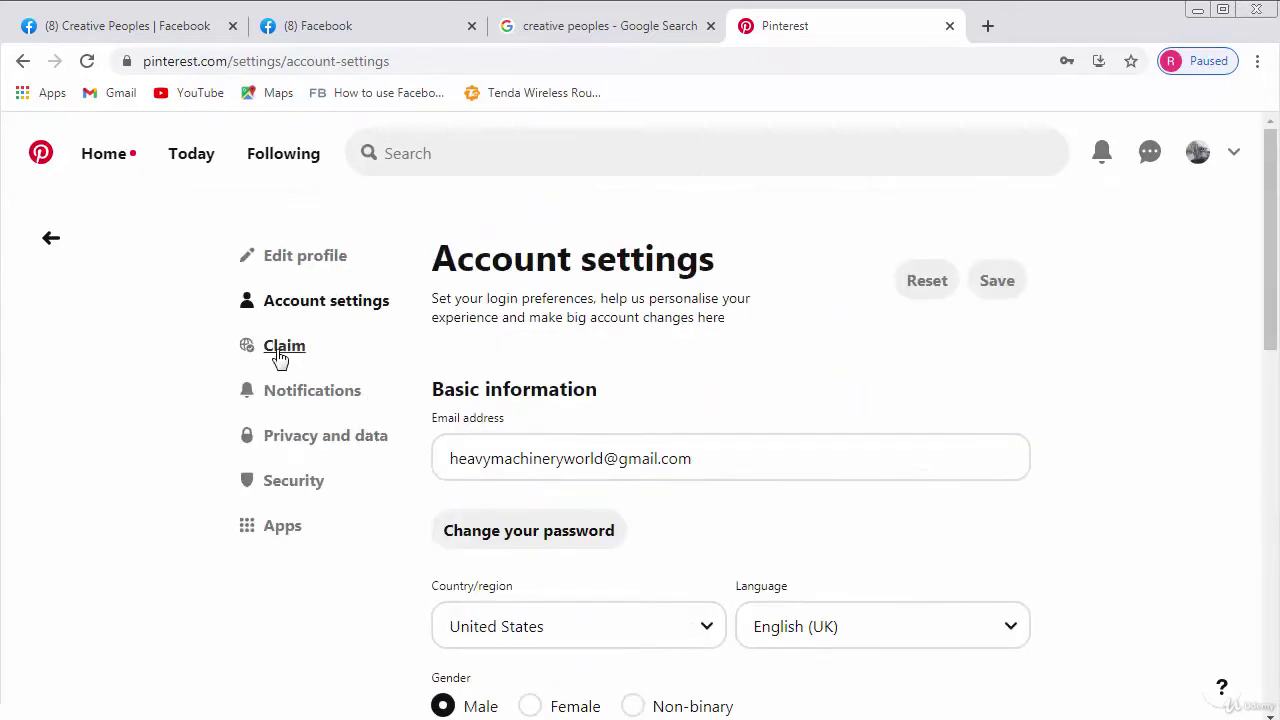
Open instagram.com in a separate tab, claim the Instagram account in the Pinterest Claim settings and allow Pinterest access to it
{"action": "left_click", "coordinate": [281, 348]}
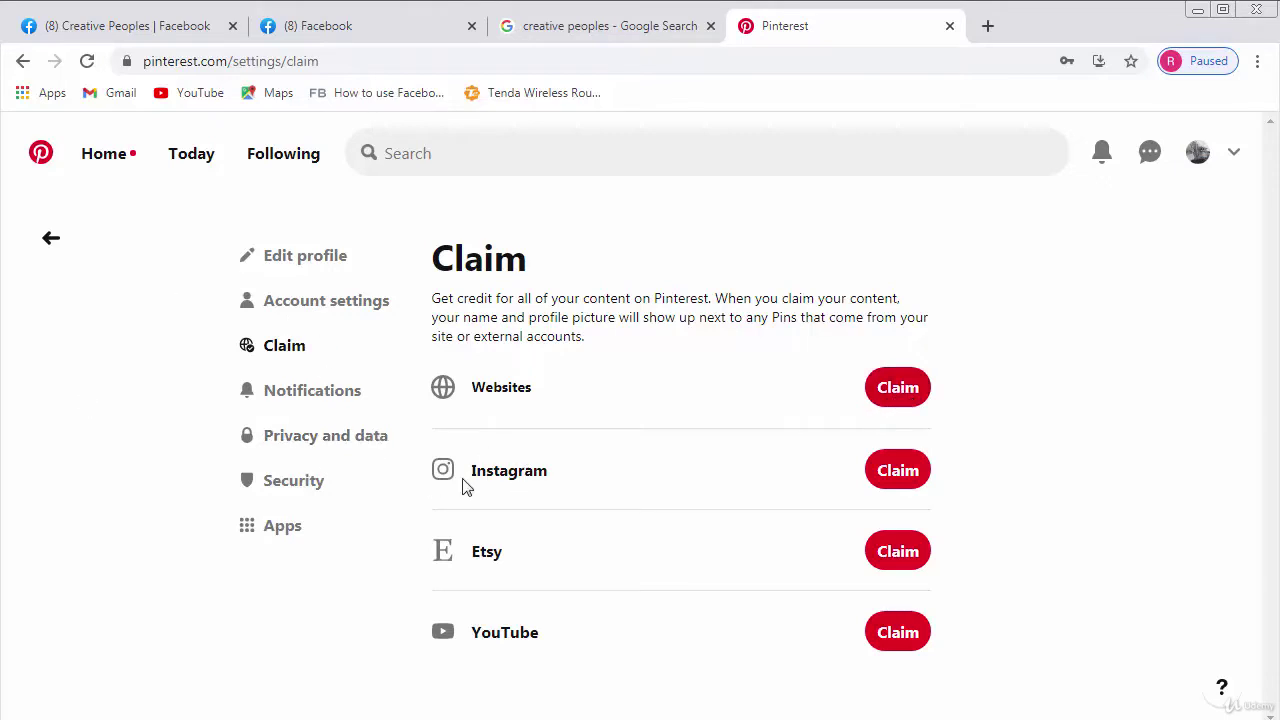
{"action": "left_click", "coordinate": [988, 26]}
{"action": "type", "text": "ins"}
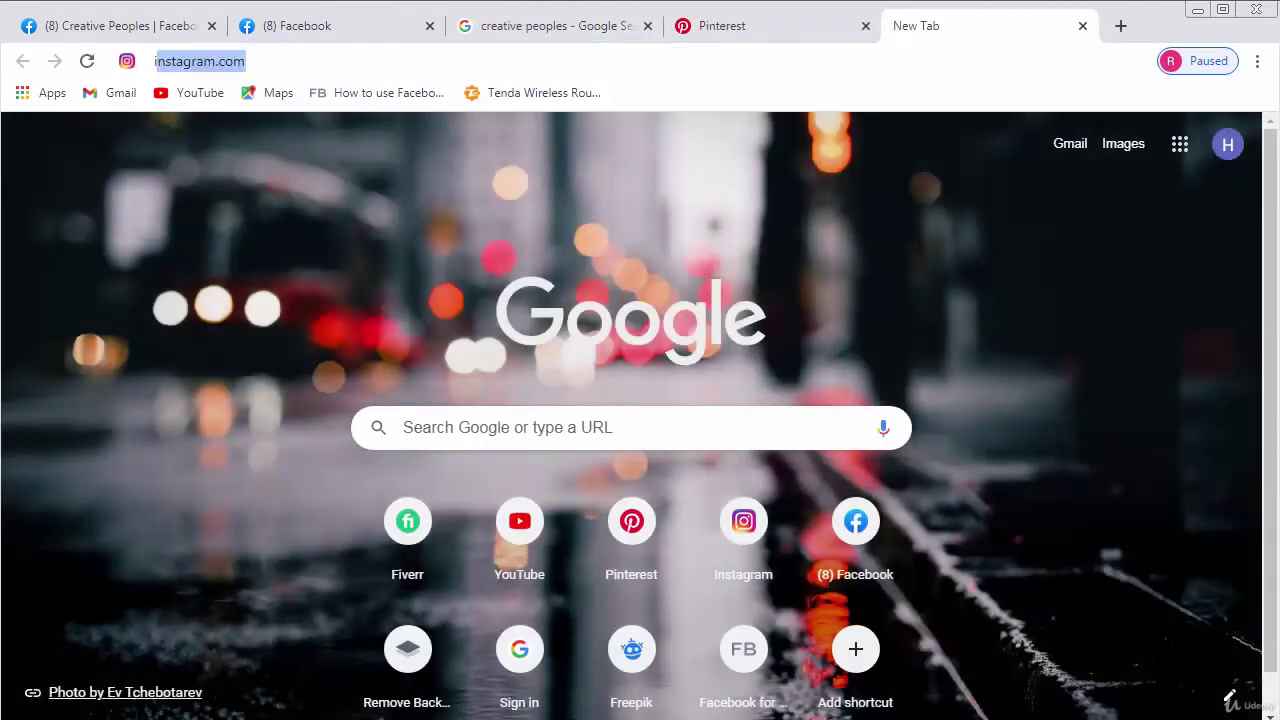
{"action": "key", "text": "Return"}
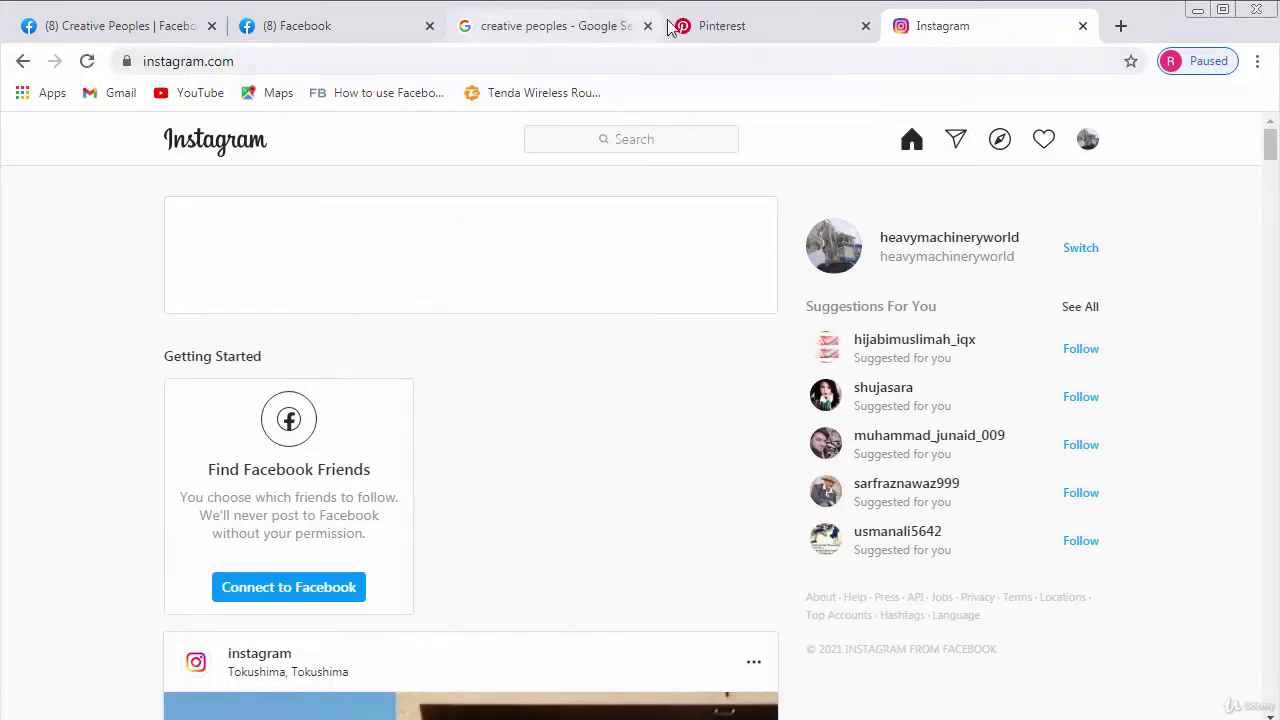
{"action": "left_click", "coordinate": [705, 25]}
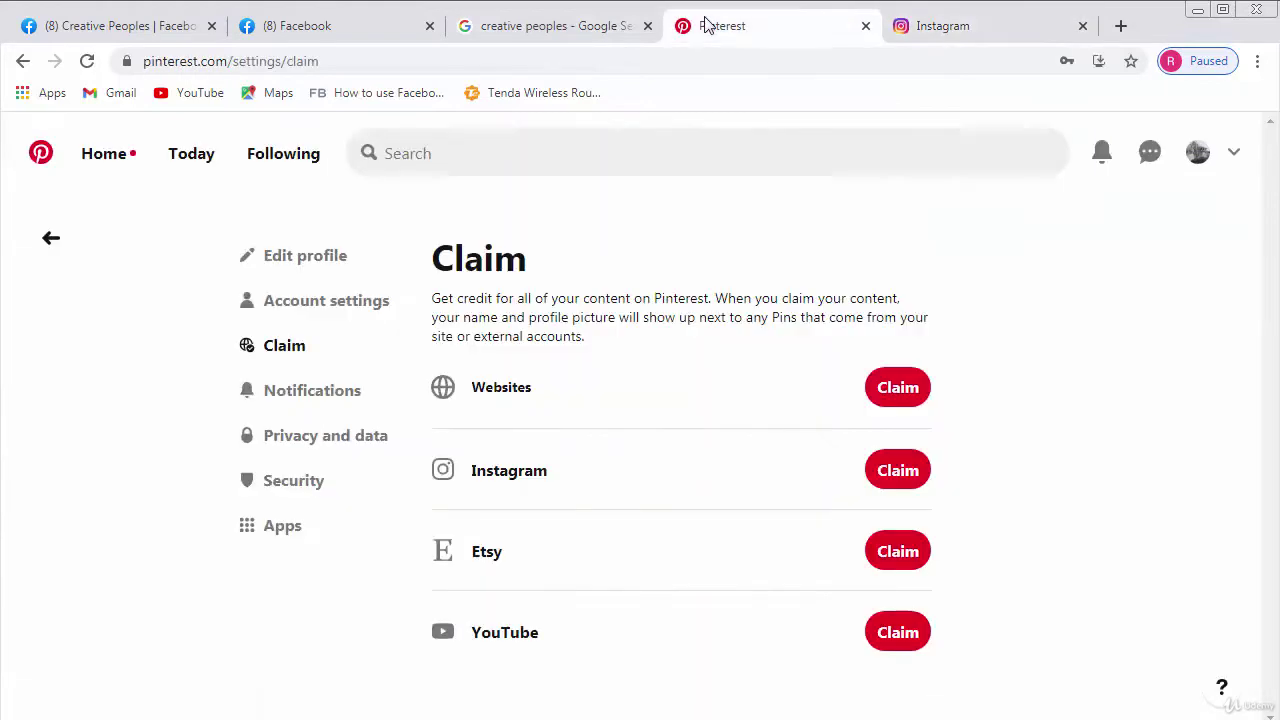
{"action": "left_click", "coordinate": [910, 478]}
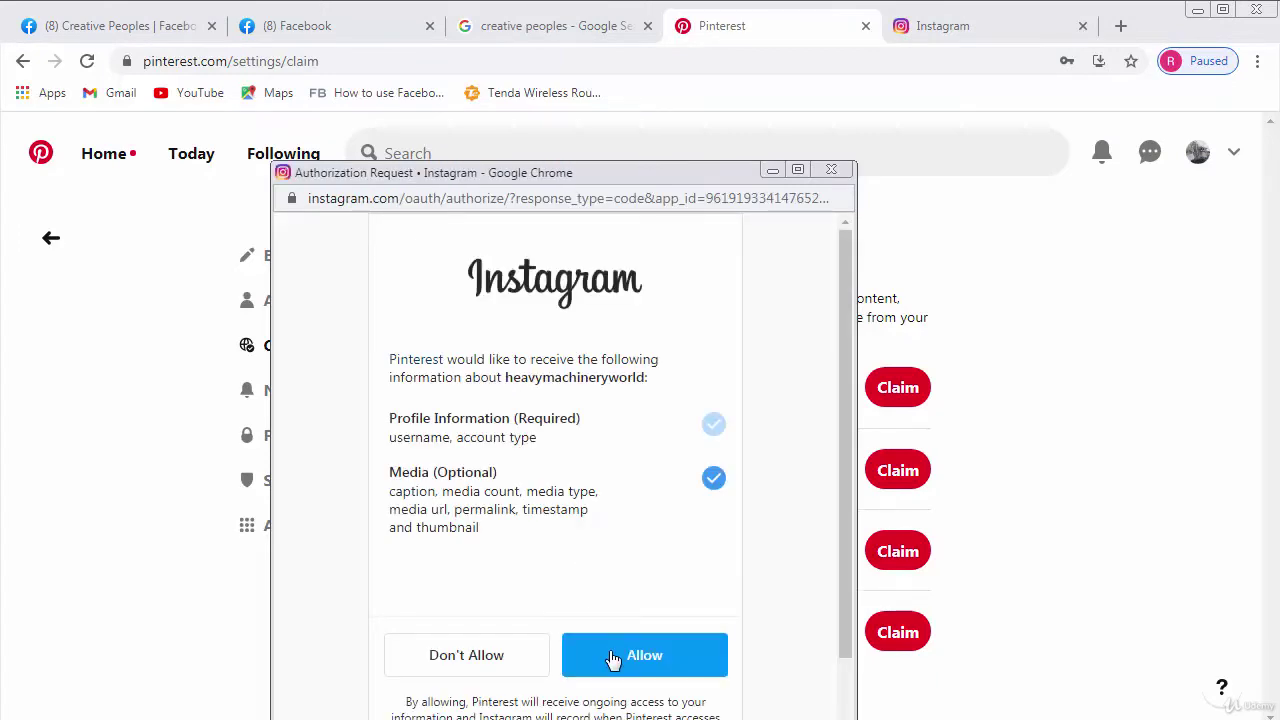
{"action": "left_click", "coordinate": [613, 659]}
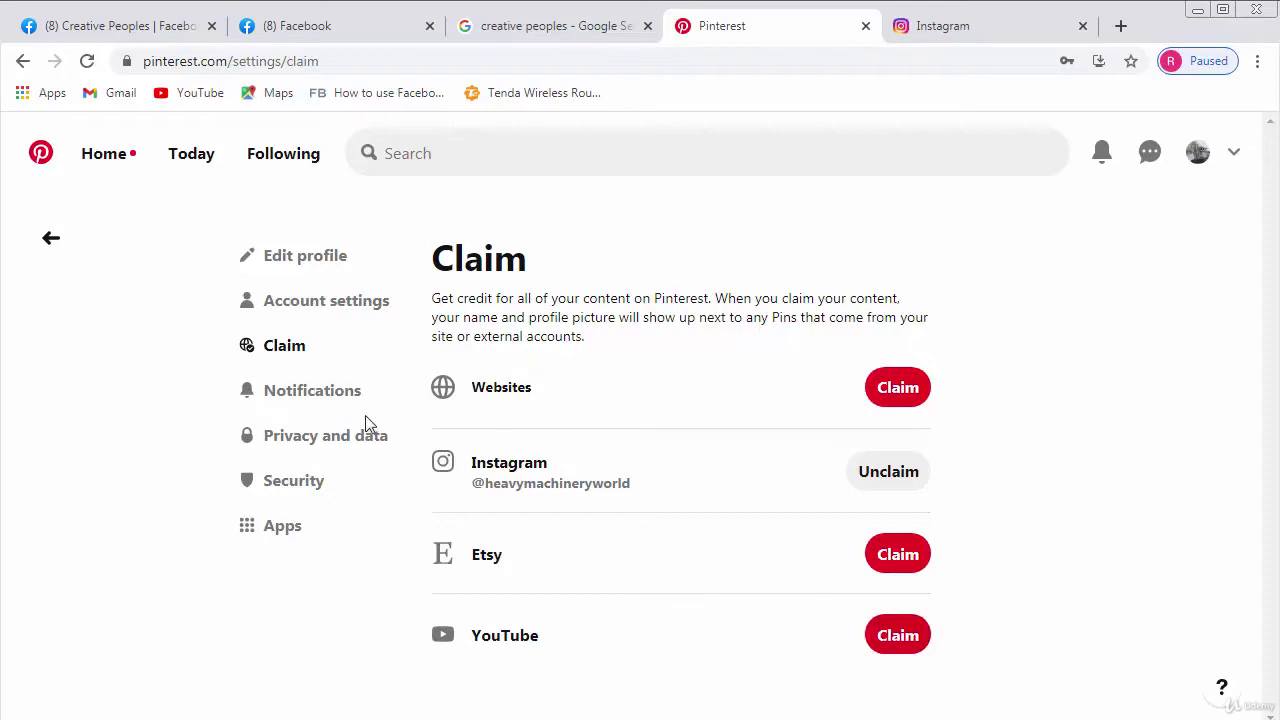
Open the business account conversion from the account settings, compare the personal and business features, and switch to a business account
{"action": "left_click", "coordinate": [310, 305]}
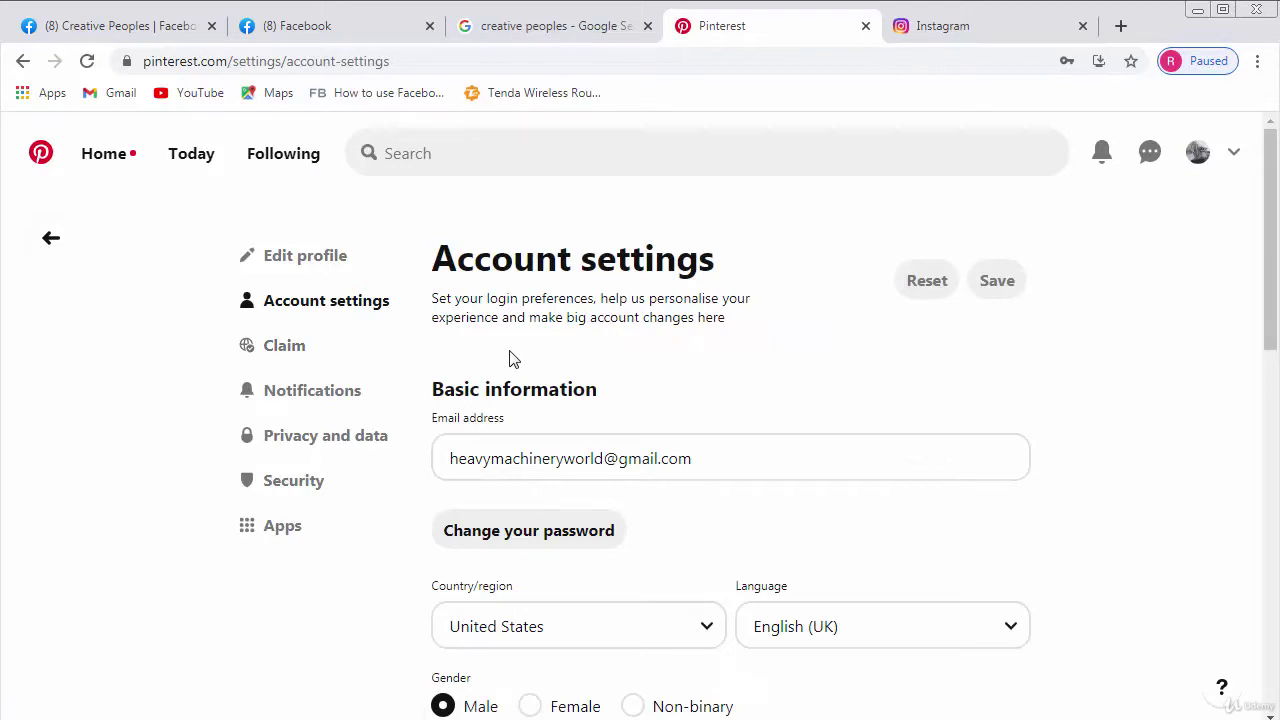
{"action": "scroll", "coordinate": [510, 358], "scroll_direction": "down", "scroll_amount": 7}
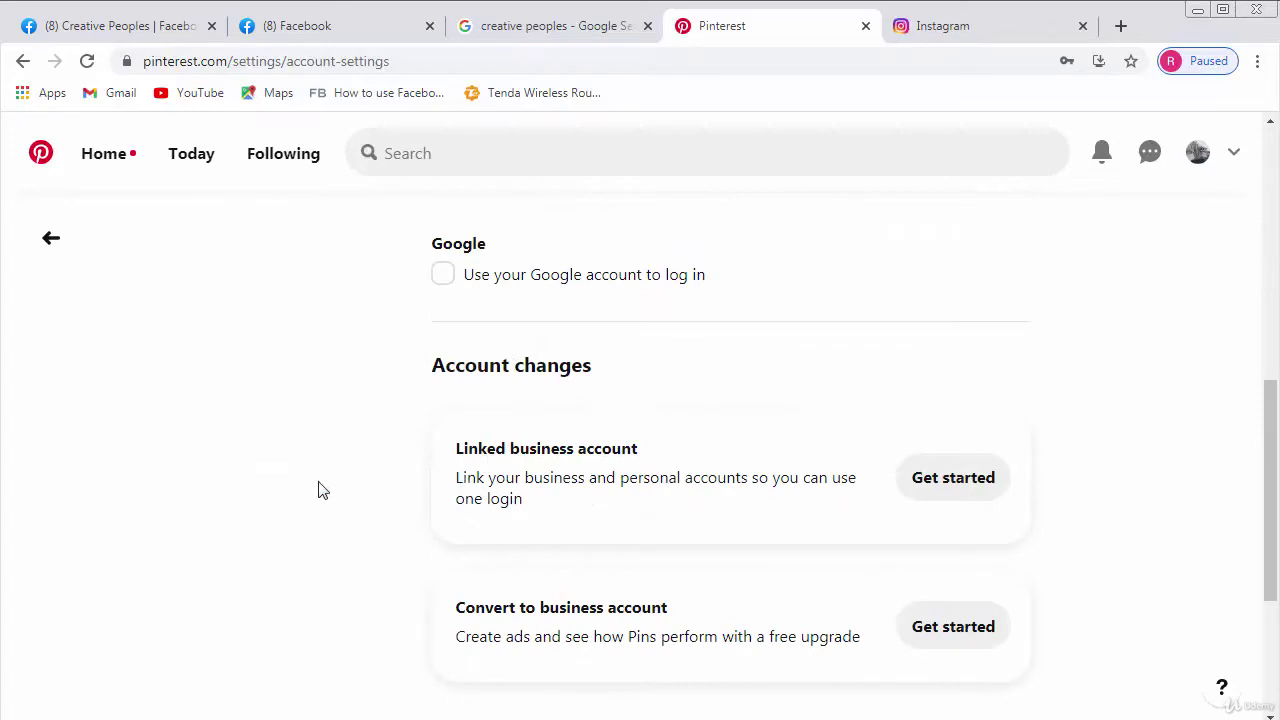
{"action": "scroll", "coordinate": [322, 490], "scroll_direction": "down", "scroll_amount": 2}
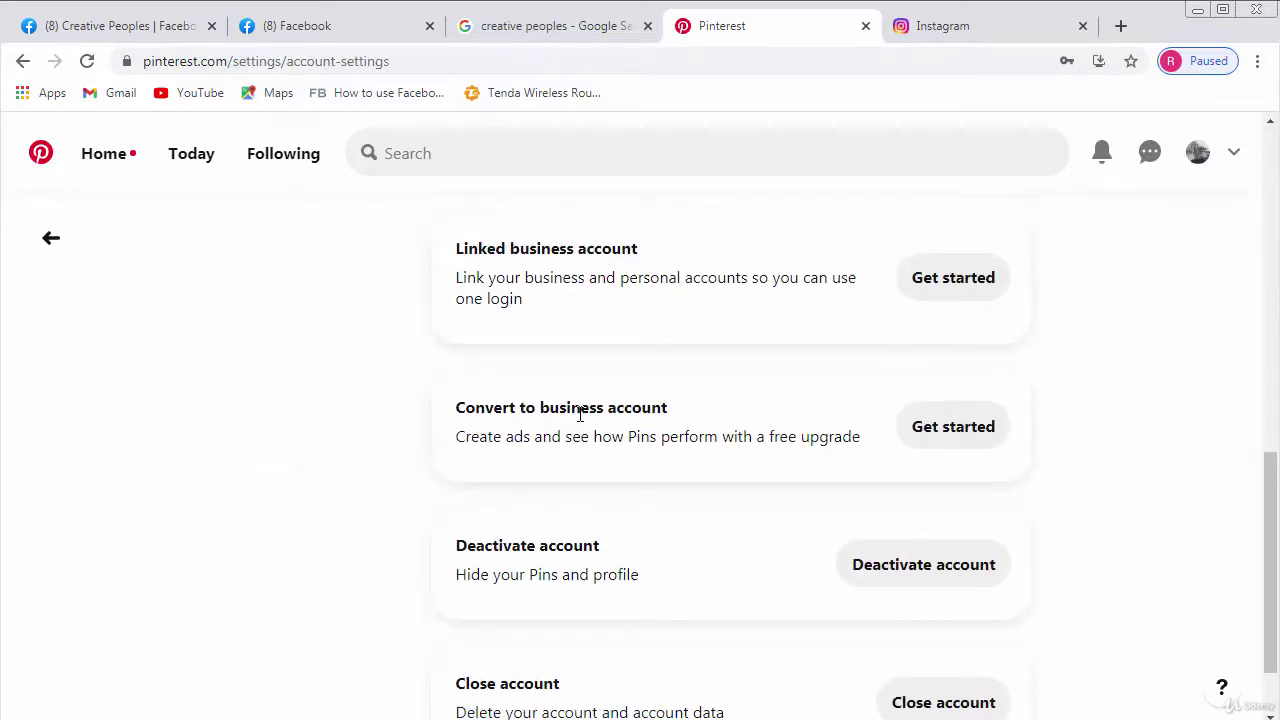
{"action": "left_click", "coordinate": [929, 437]}
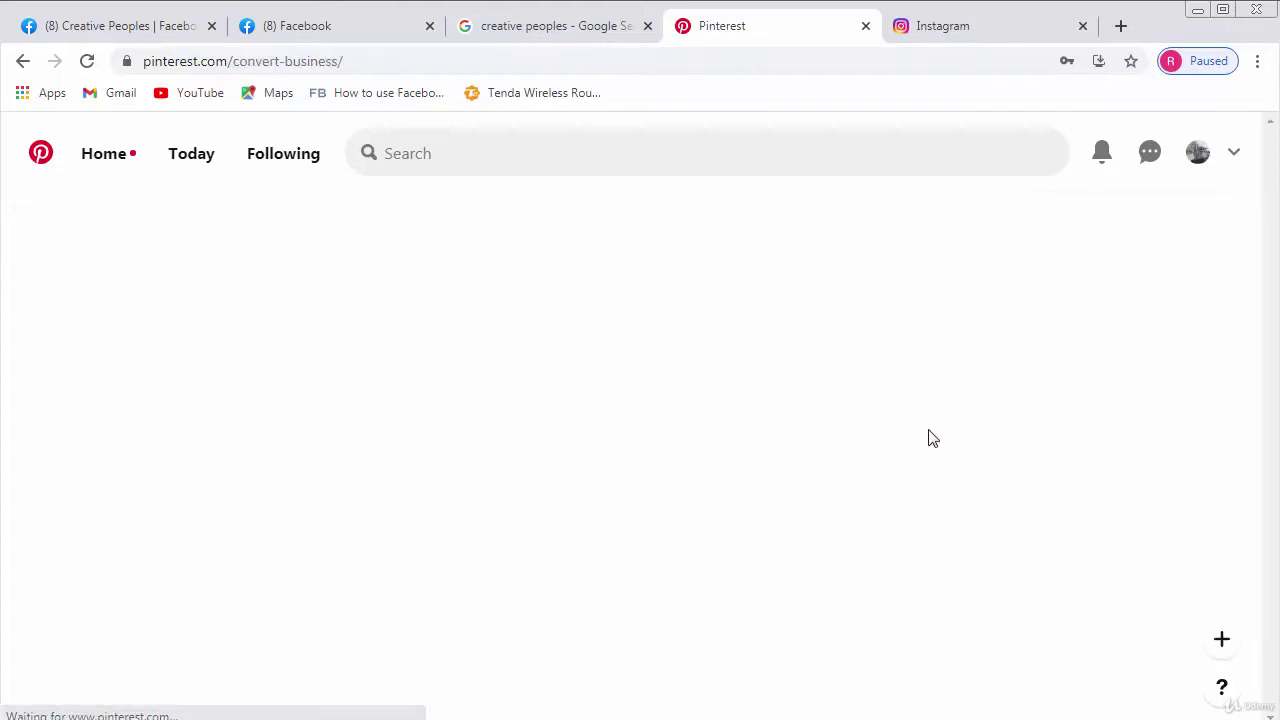
{"action": "scroll", "coordinate": [357, 426], "scroll_direction": "down", "scroll_amount": 2}
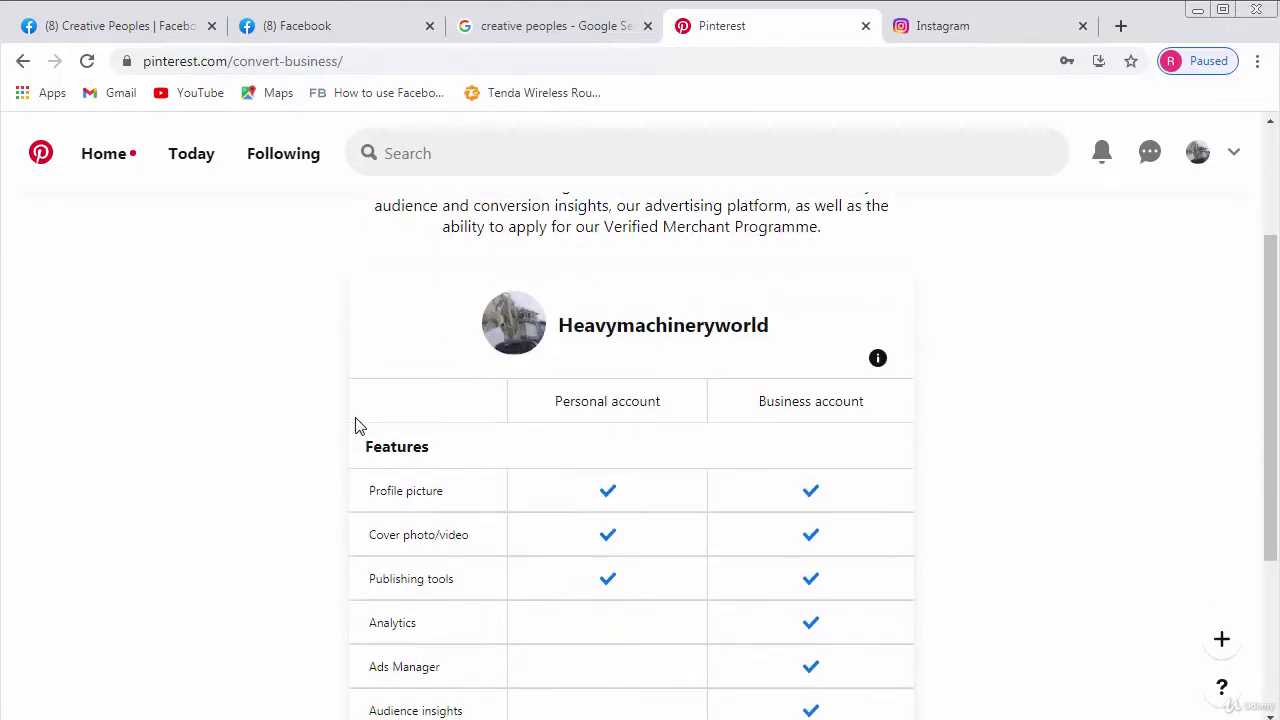
{"action": "scroll", "coordinate": [280, 408], "scroll_direction": "down", "scroll_amount": 1}
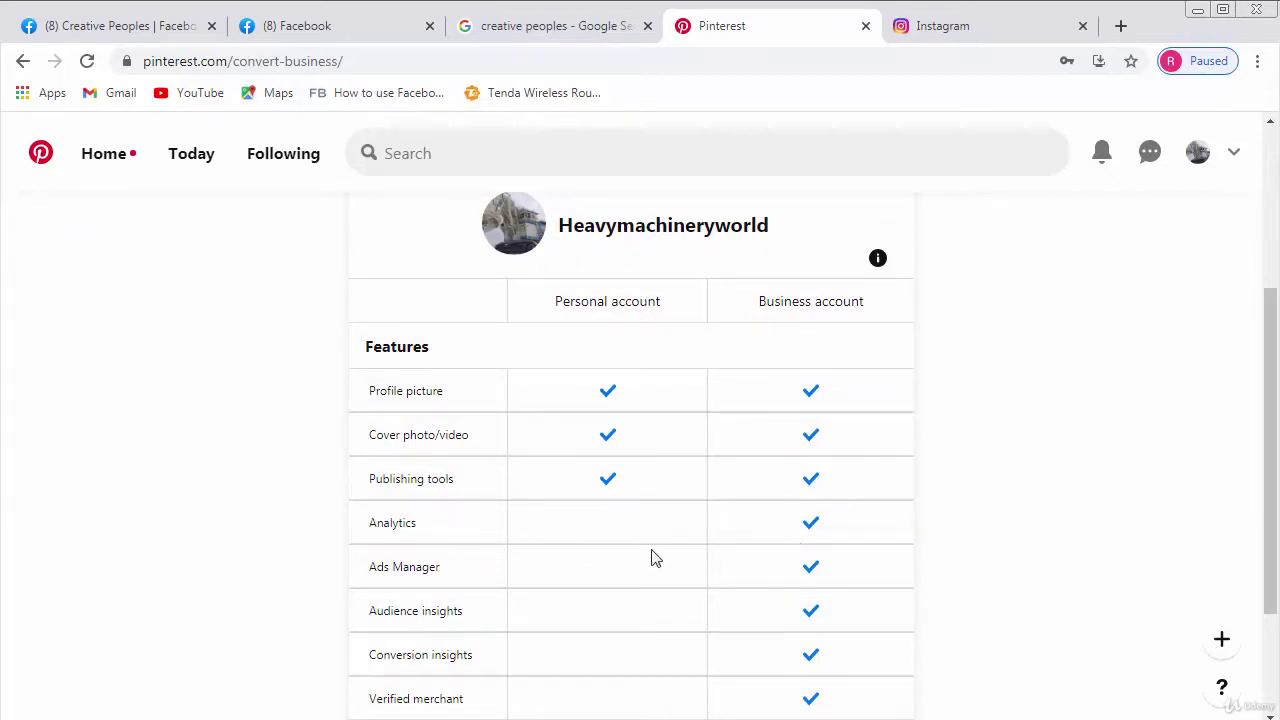
{"action": "scroll", "coordinate": [775, 597], "scroll_direction": "down", "scroll_amount": 1}
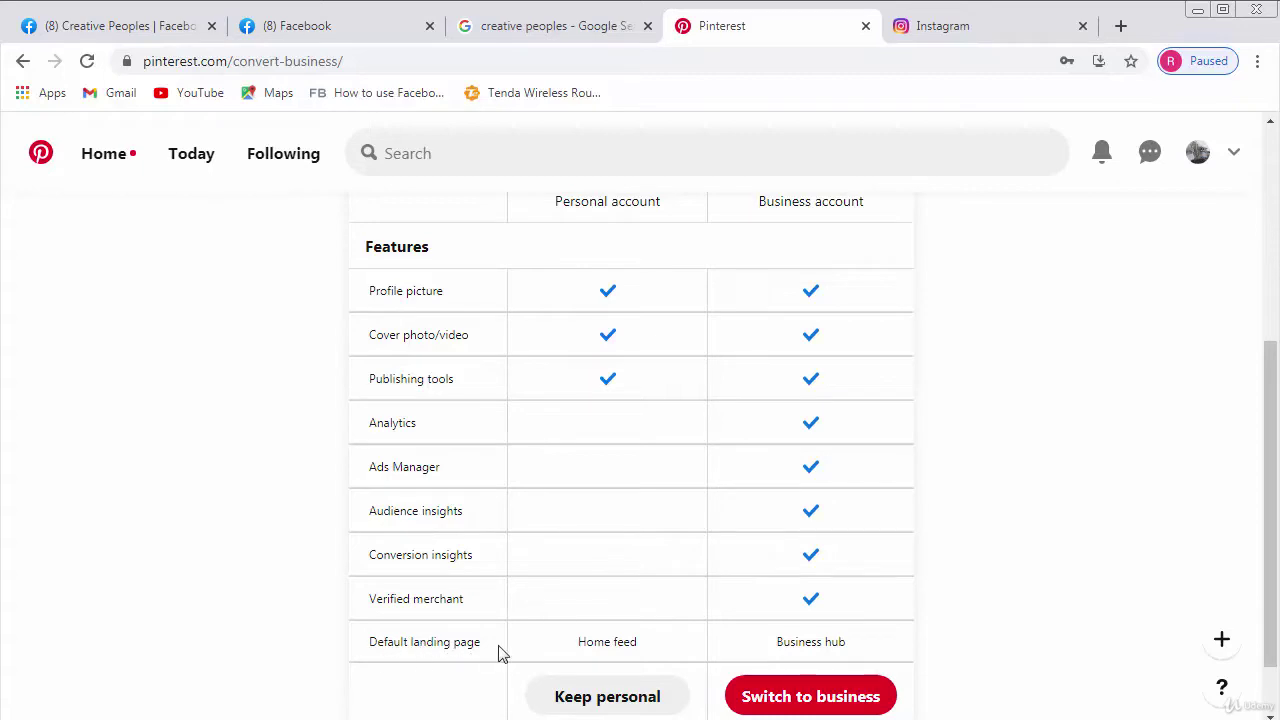
{"action": "scroll", "coordinate": [744, 660], "scroll_direction": "down", "scroll_amount": 1}
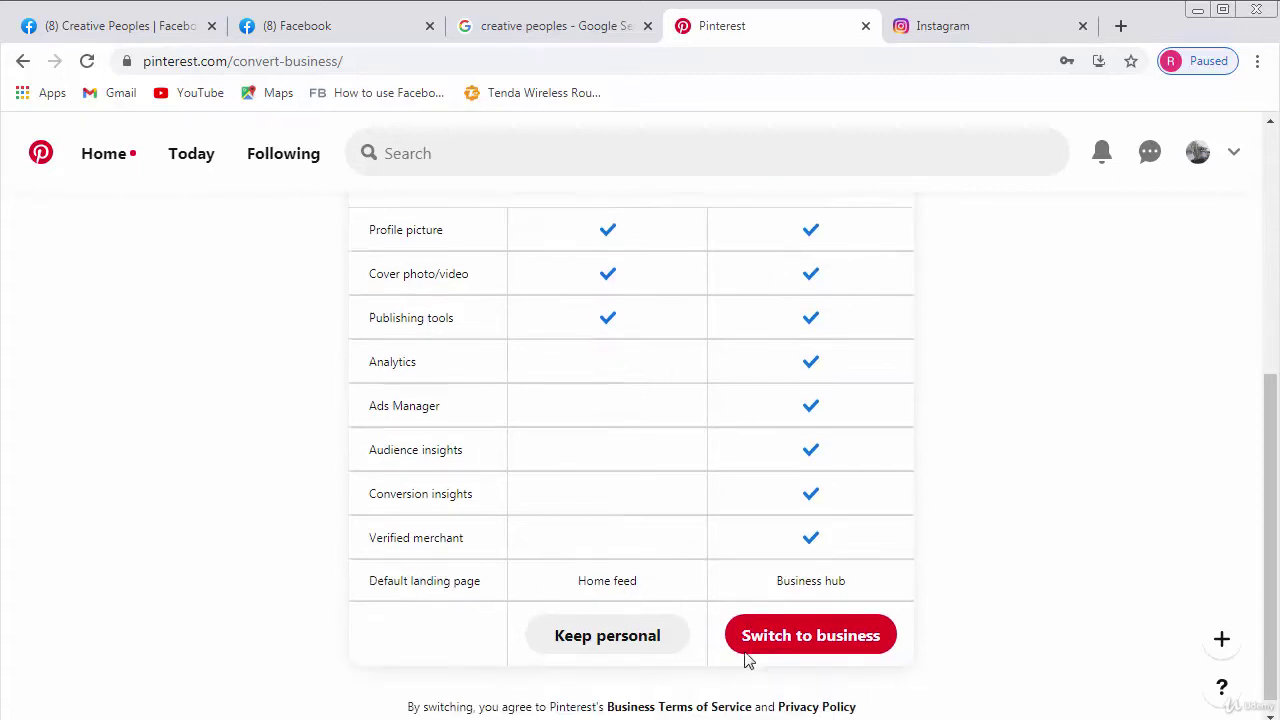
{"action": "left_click", "coordinate": [826, 626]}
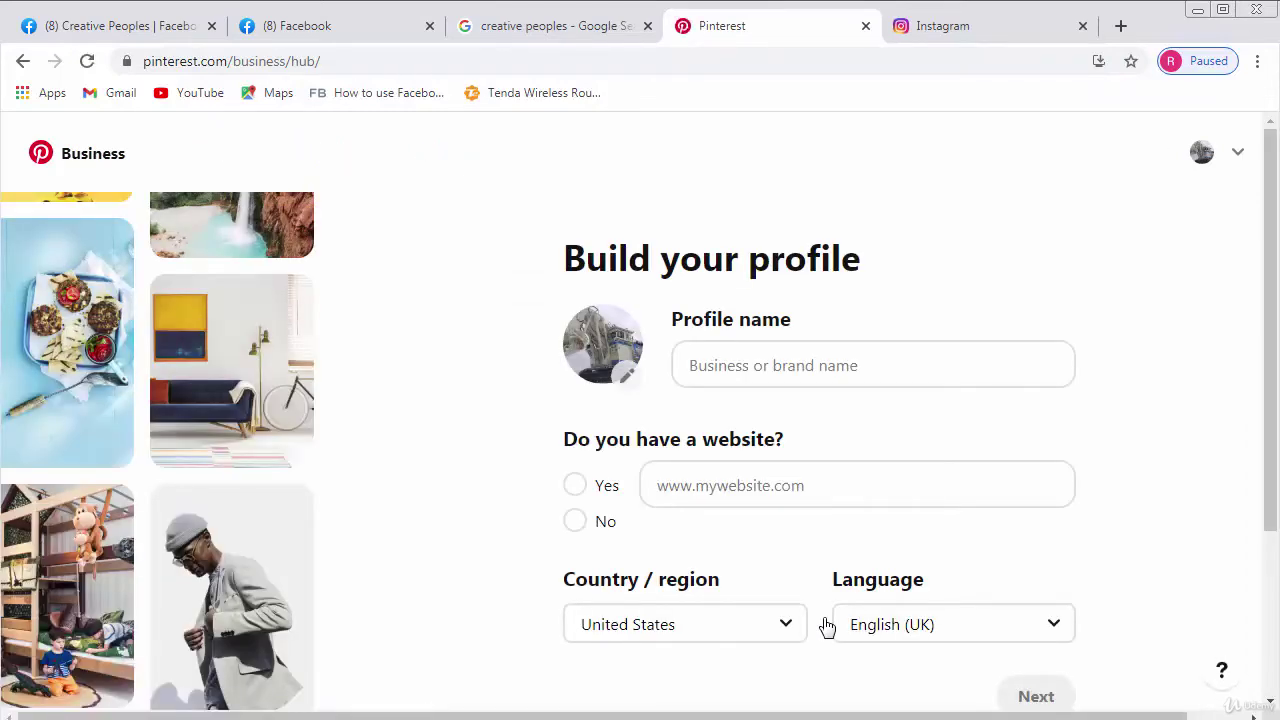
Build the business profile with the name Heavy Machinery World and no website, and continue
{"action": "left_click", "coordinate": [789, 369]}
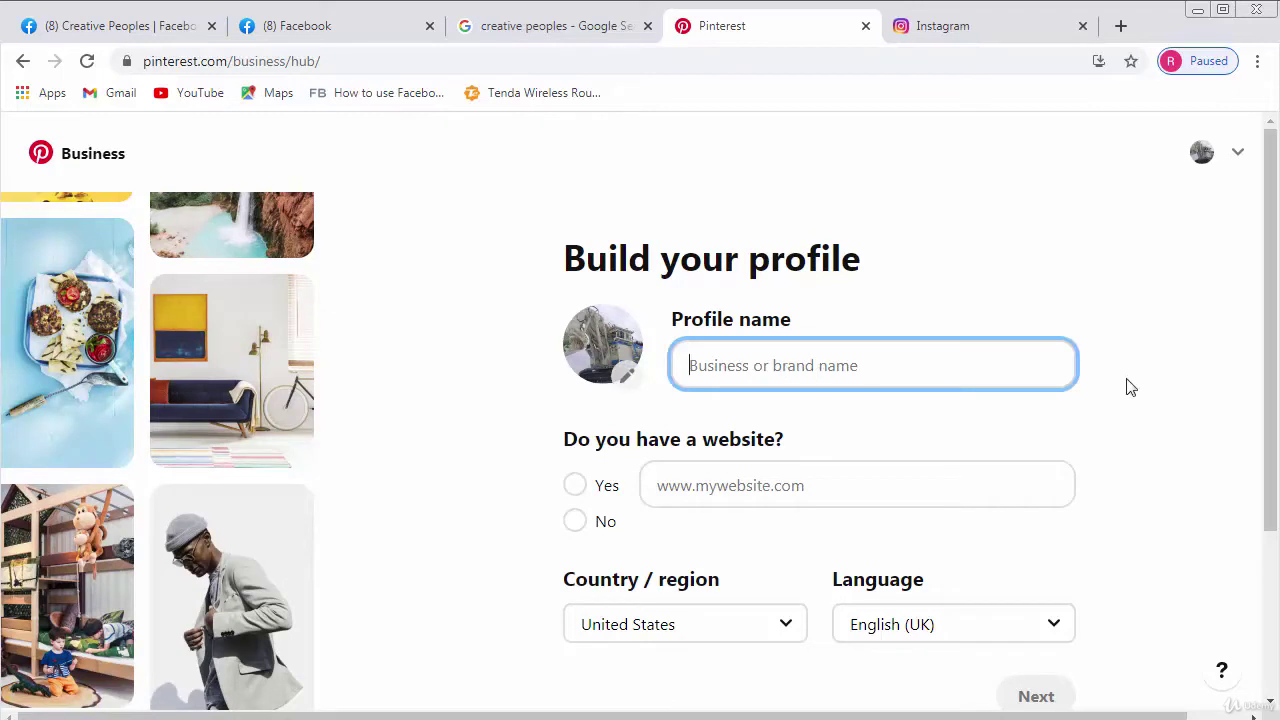
{"action": "type", "text": "Heavy Machinery World"}
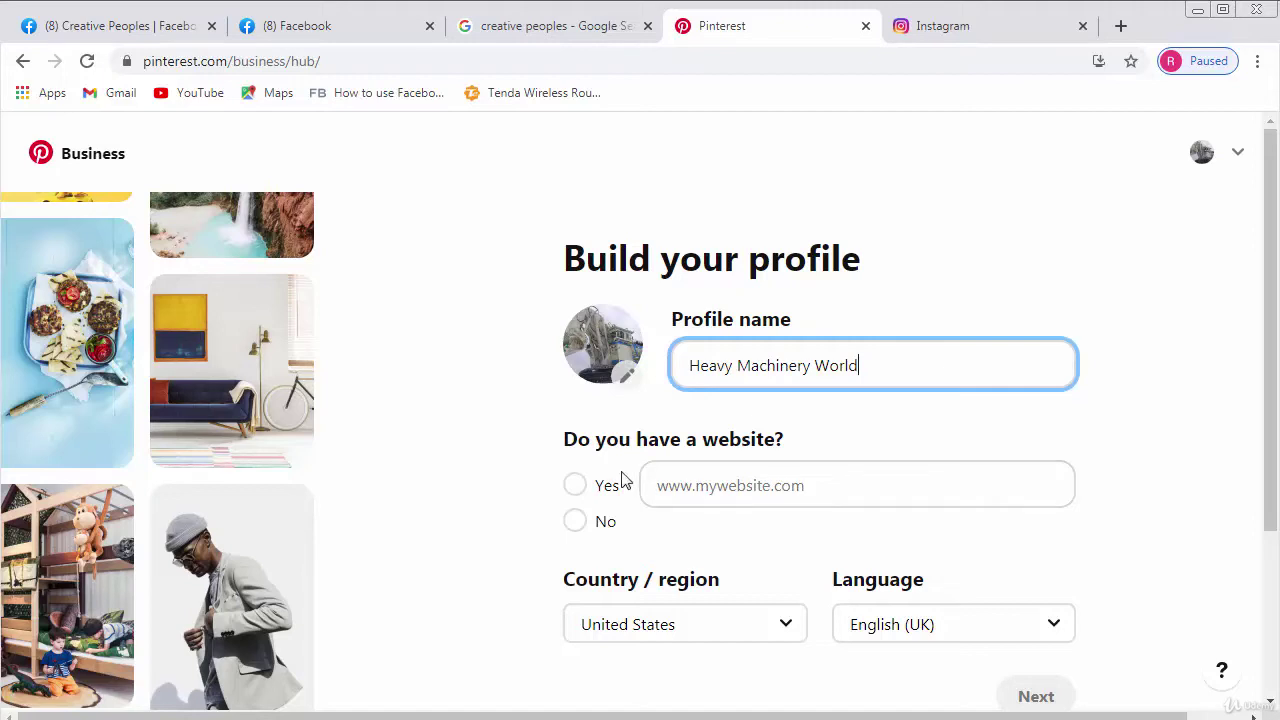
{"action": "right_click", "coordinate": [580, 528]}
{"action": "left_click", "coordinate": [580, 527]}
{"action": "left_click", "coordinate": [578, 524]}
{"action": "scroll", "coordinate": [511, 545], "scroll_direction": "down", "scroll_amount": 2}
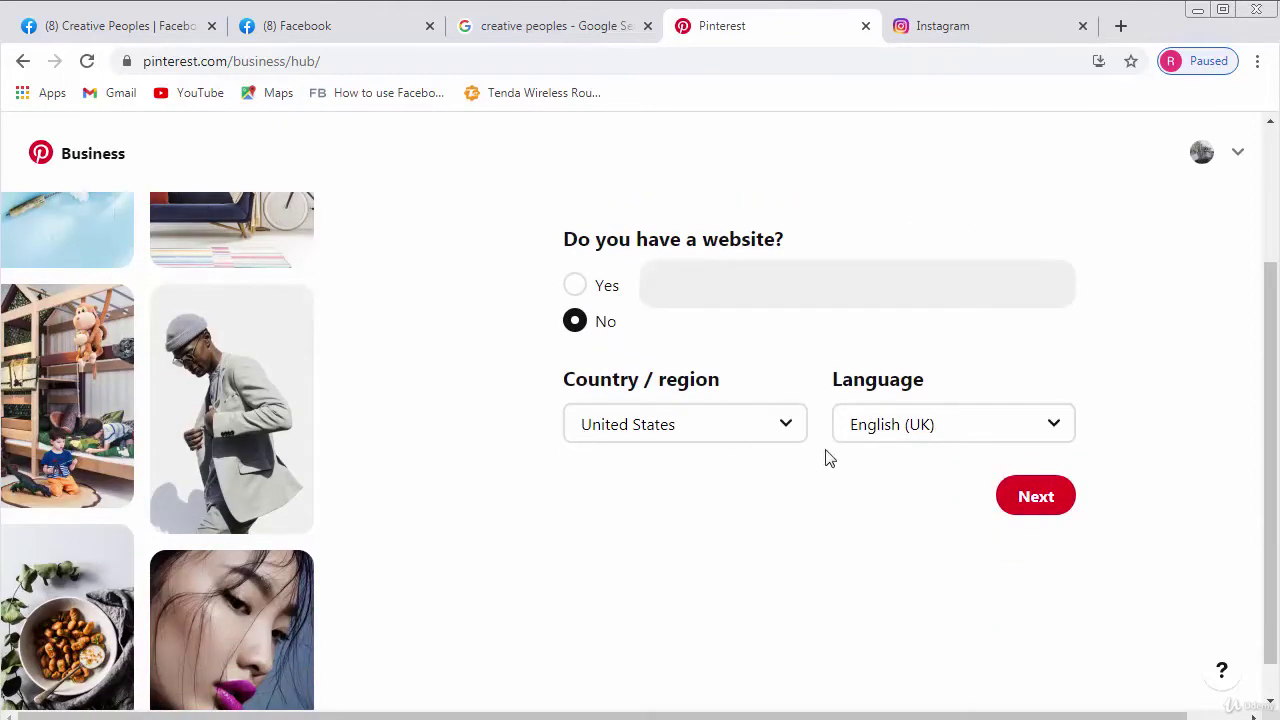
{"action": "left_click", "coordinate": [1060, 500]}
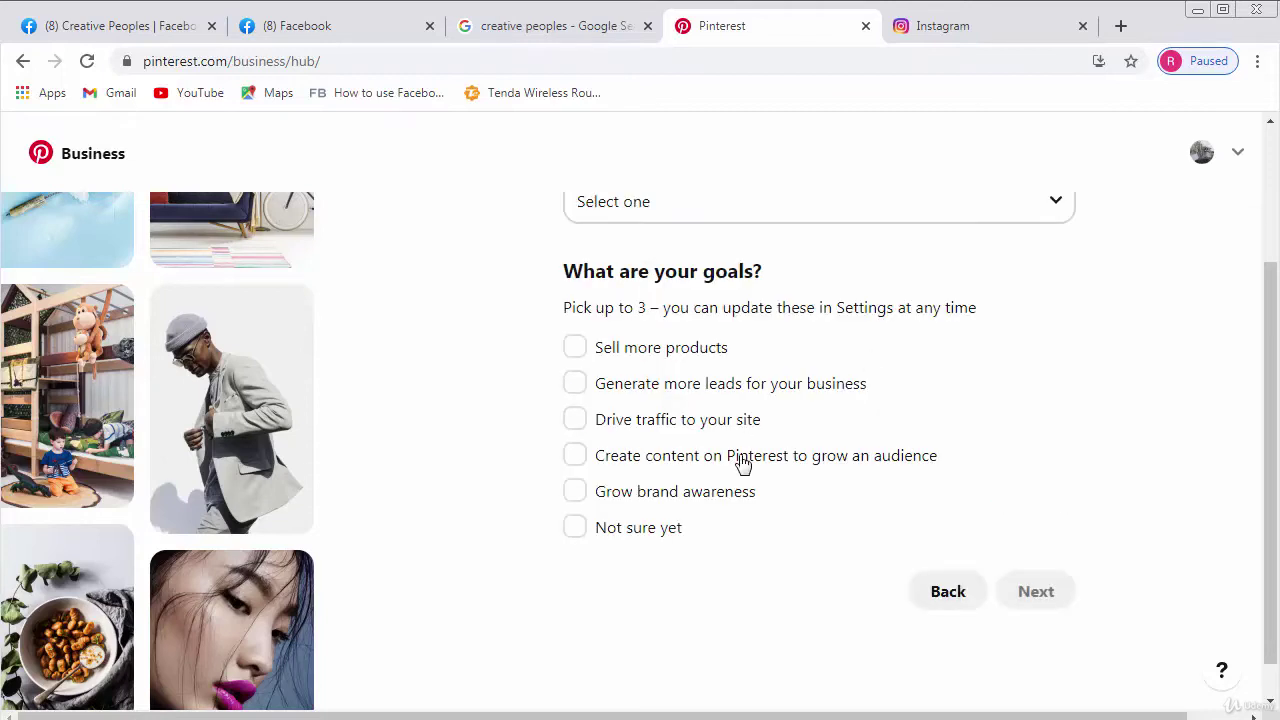
Set the focus of the brand to Travel
{"action": "scroll", "coordinate": [743, 455], "scroll_direction": "up", "scroll_amount": 1}
{"action": "scroll", "coordinate": [650, 320], "scroll_direction": "up", "scroll_amount": 1}
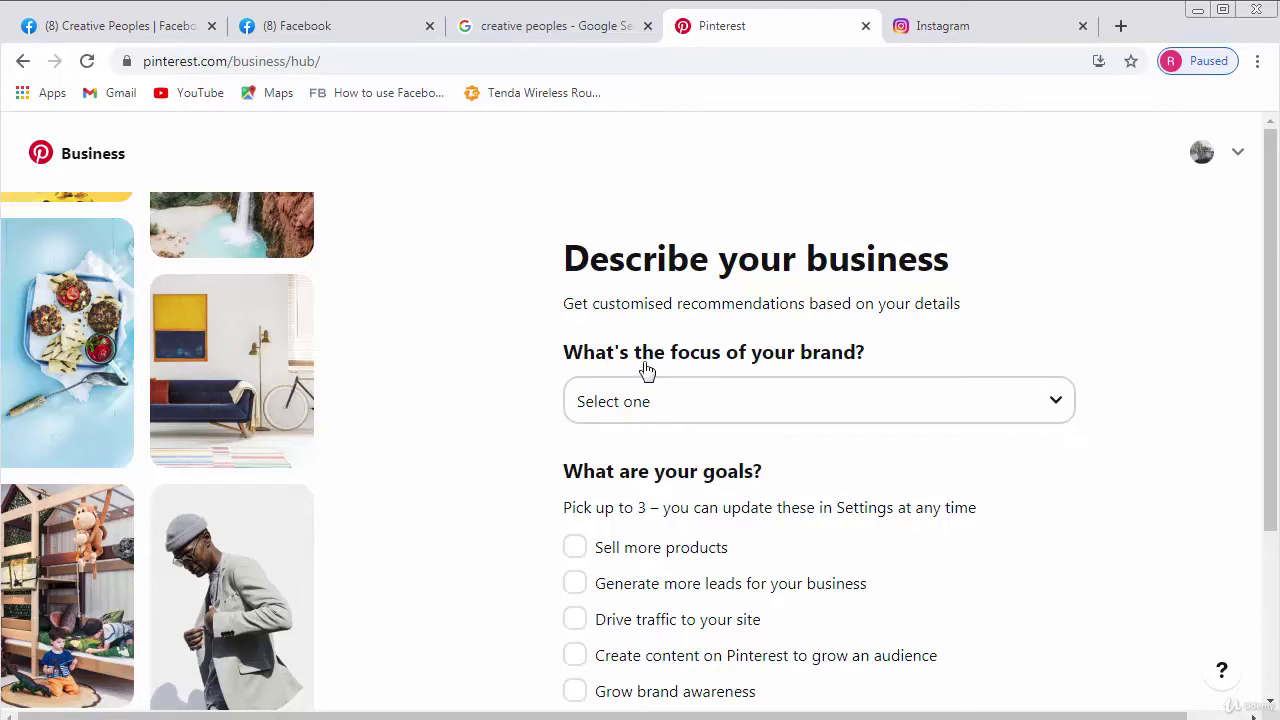
{"action": "left_click", "coordinate": [768, 398]}
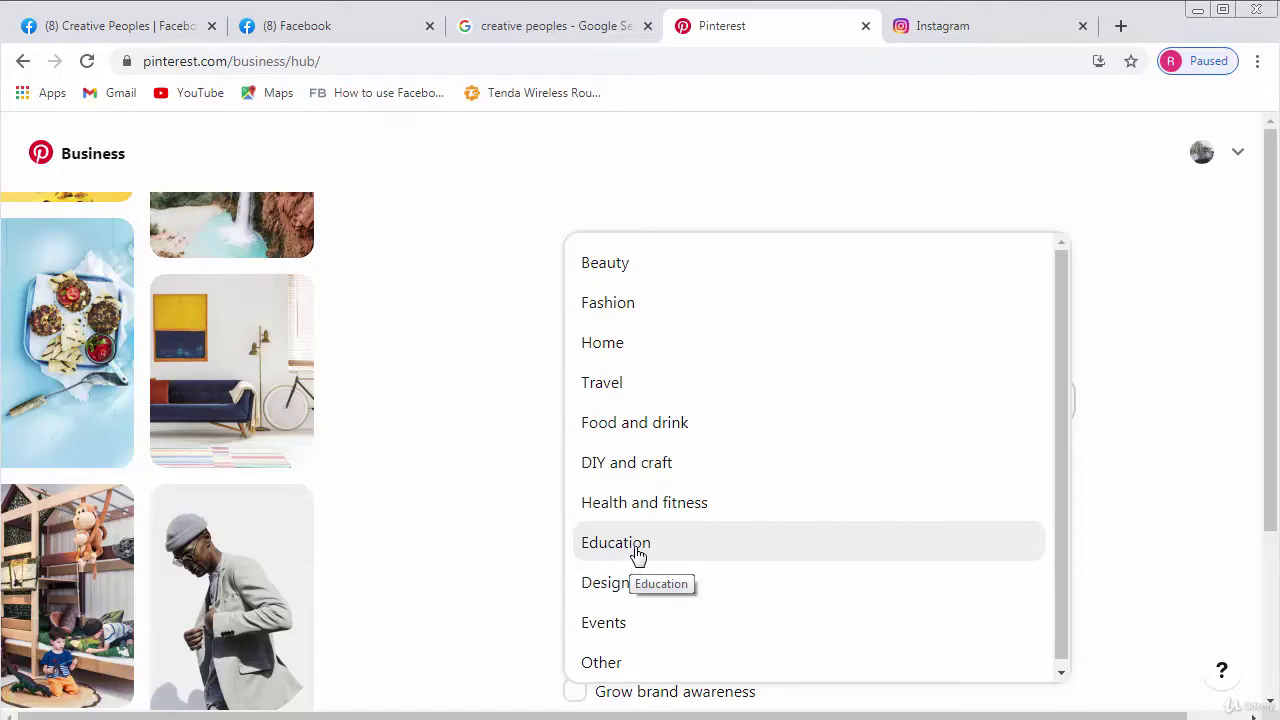
{"action": "scroll", "coordinate": [645, 562], "scroll_direction": "down", "scroll_amount": 1}
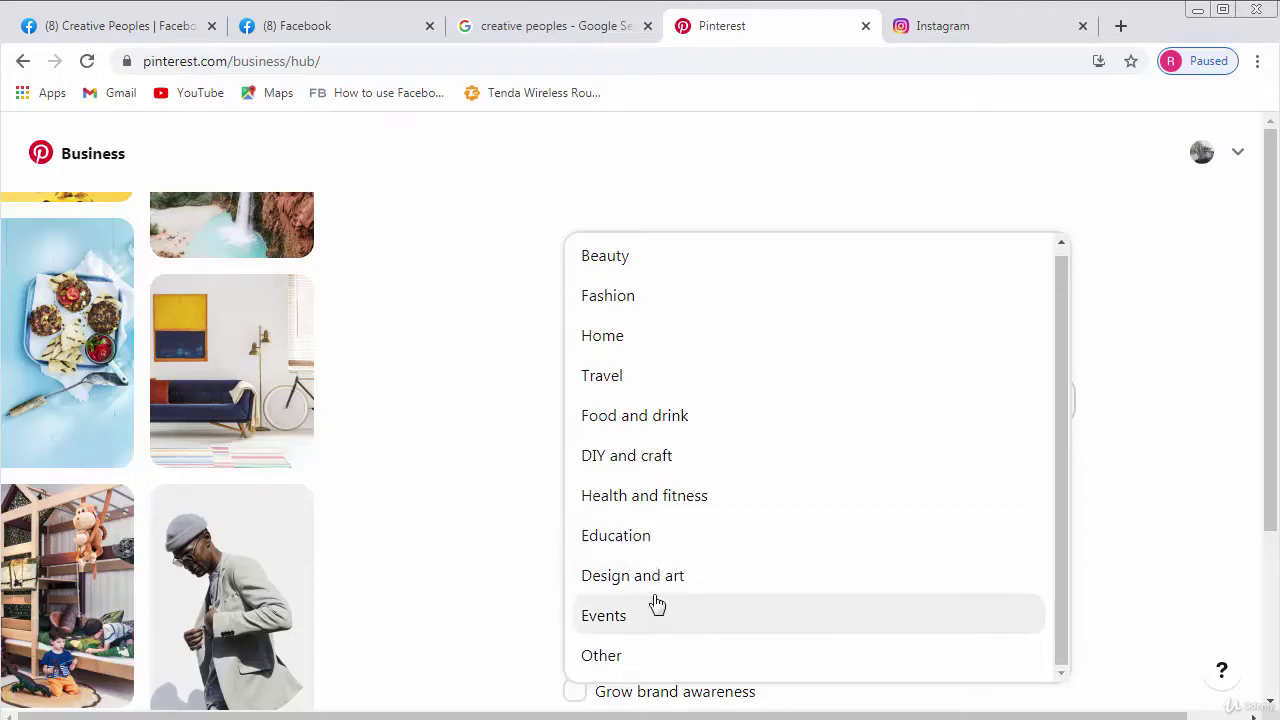
{"action": "scroll", "coordinate": [657, 592], "scroll_direction": "up", "scroll_amount": 1}
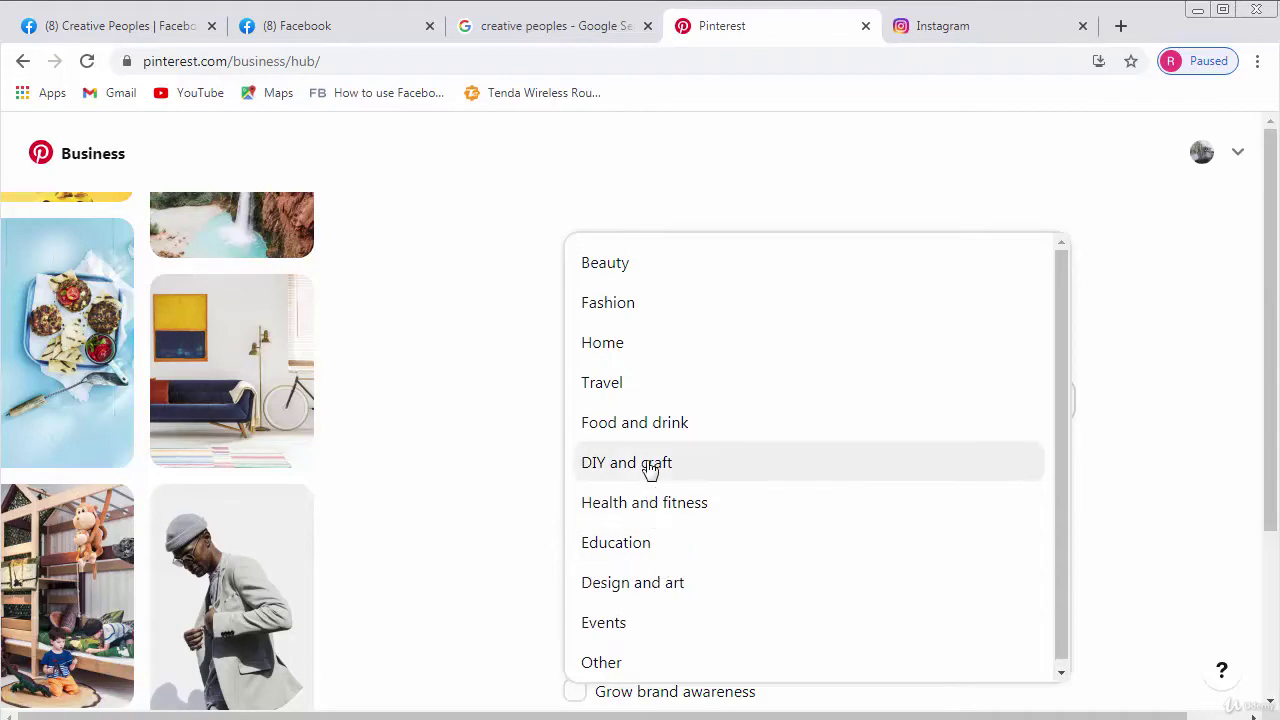
{"action": "left_click", "coordinate": [609, 393]}
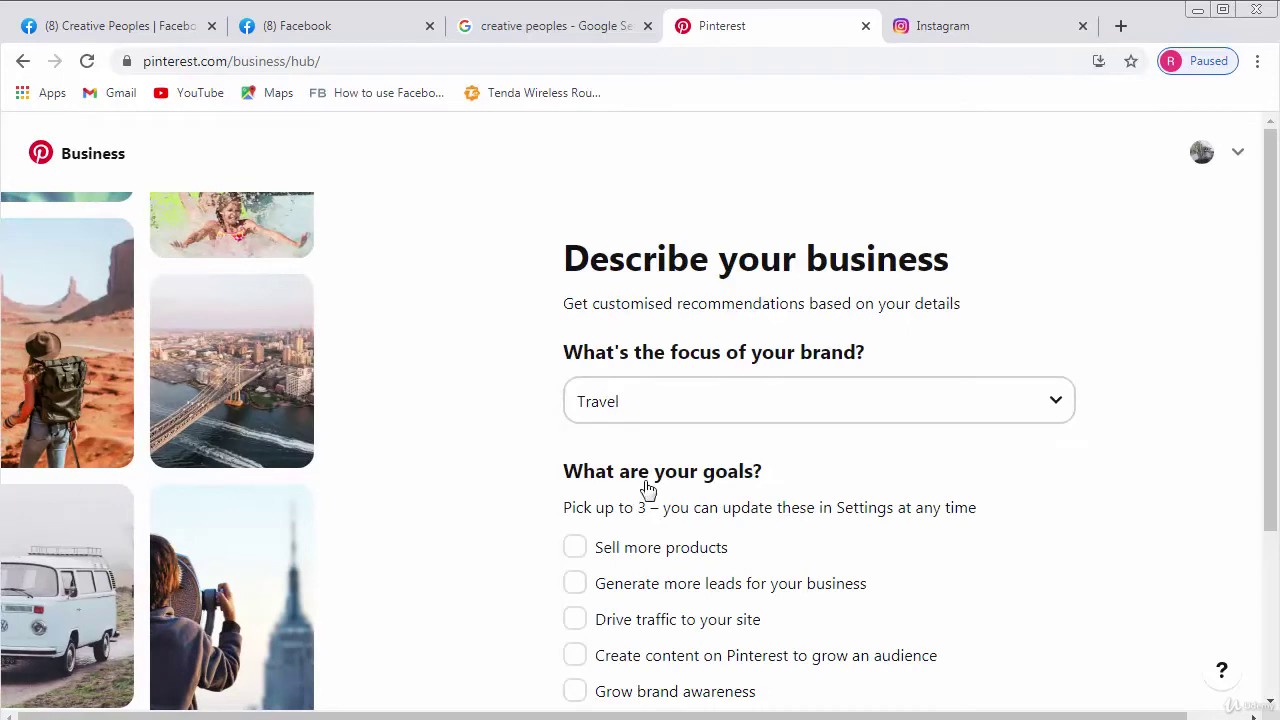
Select the goals of driving site traffic, creating content to grow an audience and growing brand awareness, and continue
{"action": "scroll", "coordinate": [751, 486], "scroll_direction": "down", "scroll_amount": 2}
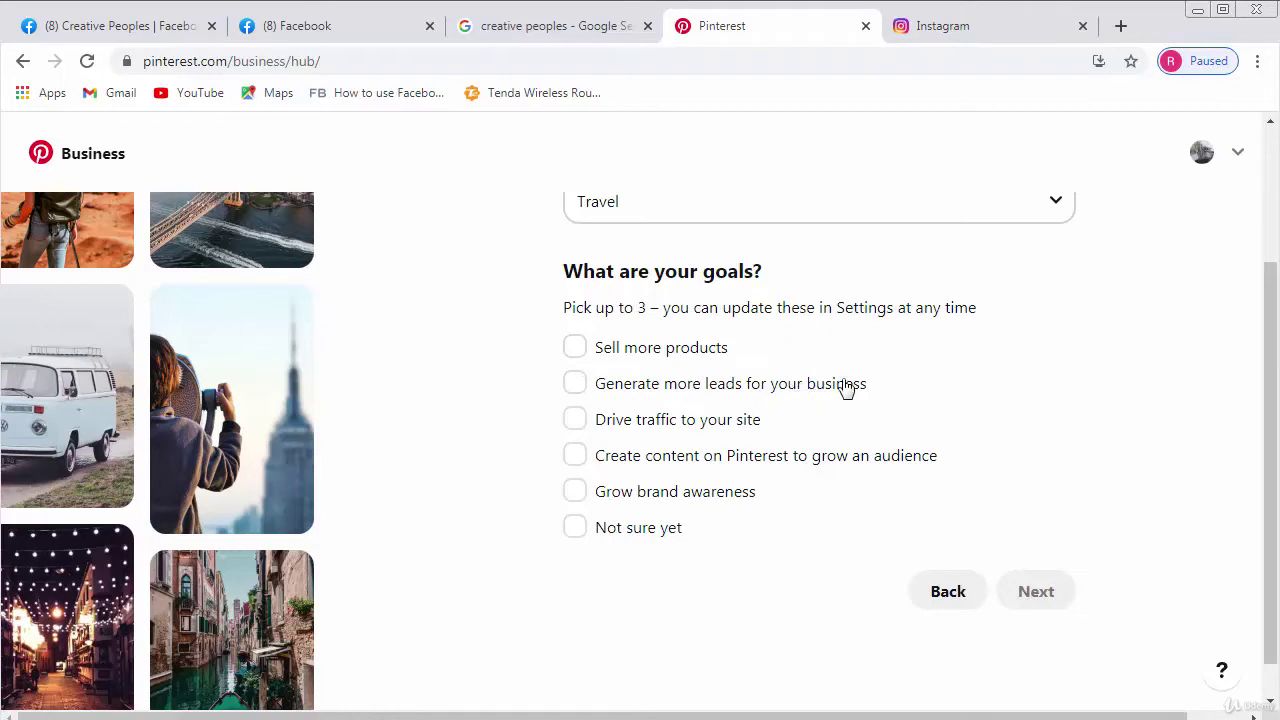
{"action": "left_click", "coordinate": [573, 421]}
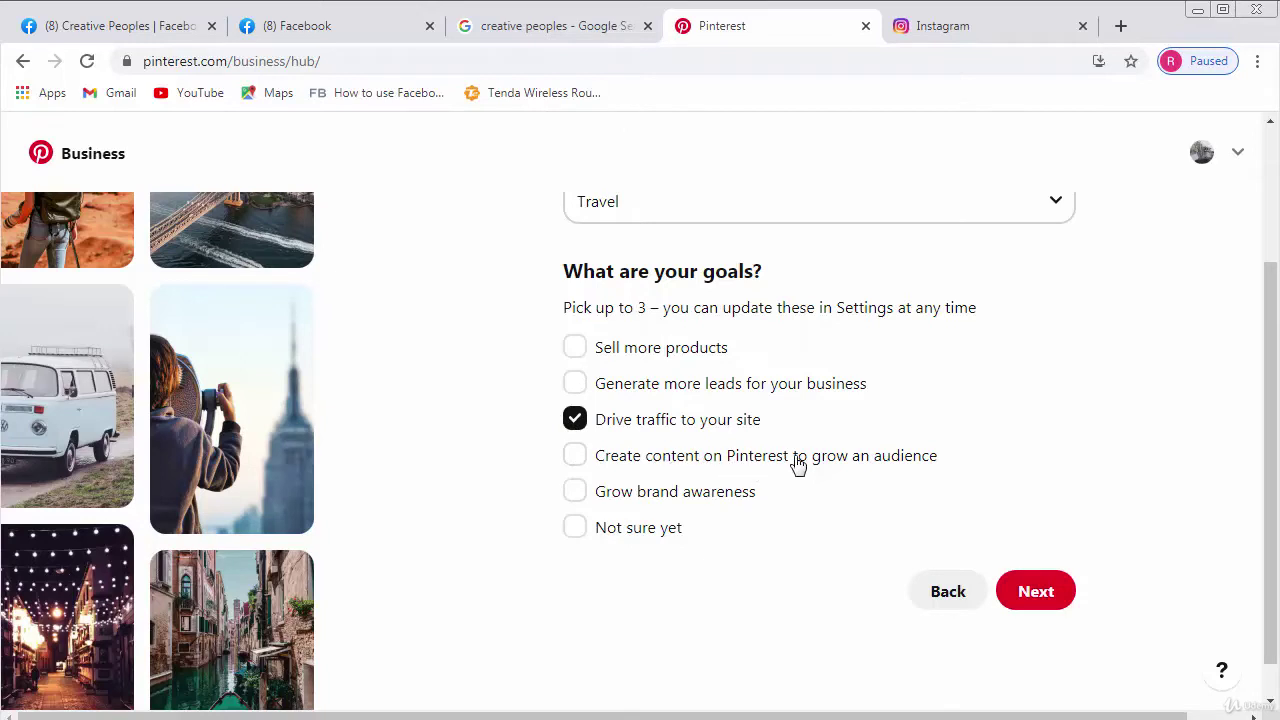
{"action": "left_click", "coordinate": [576, 461]}
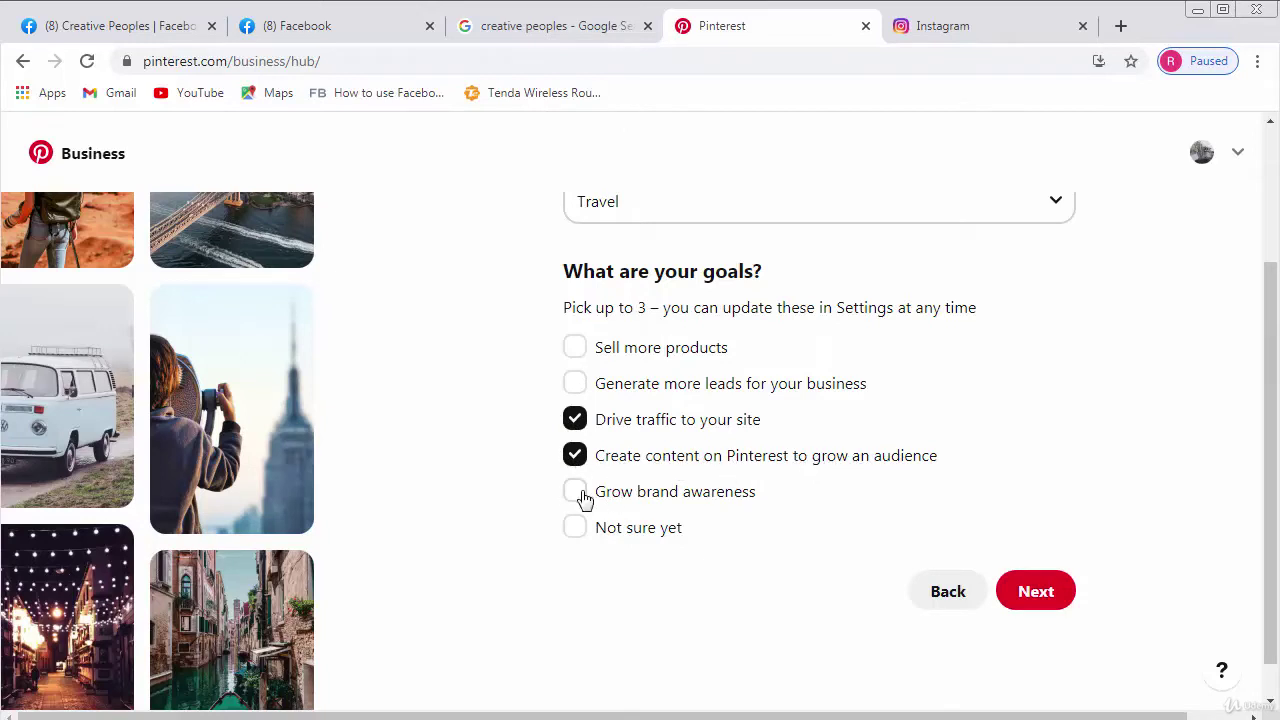
{"action": "left_click", "coordinate": [580, 497]}
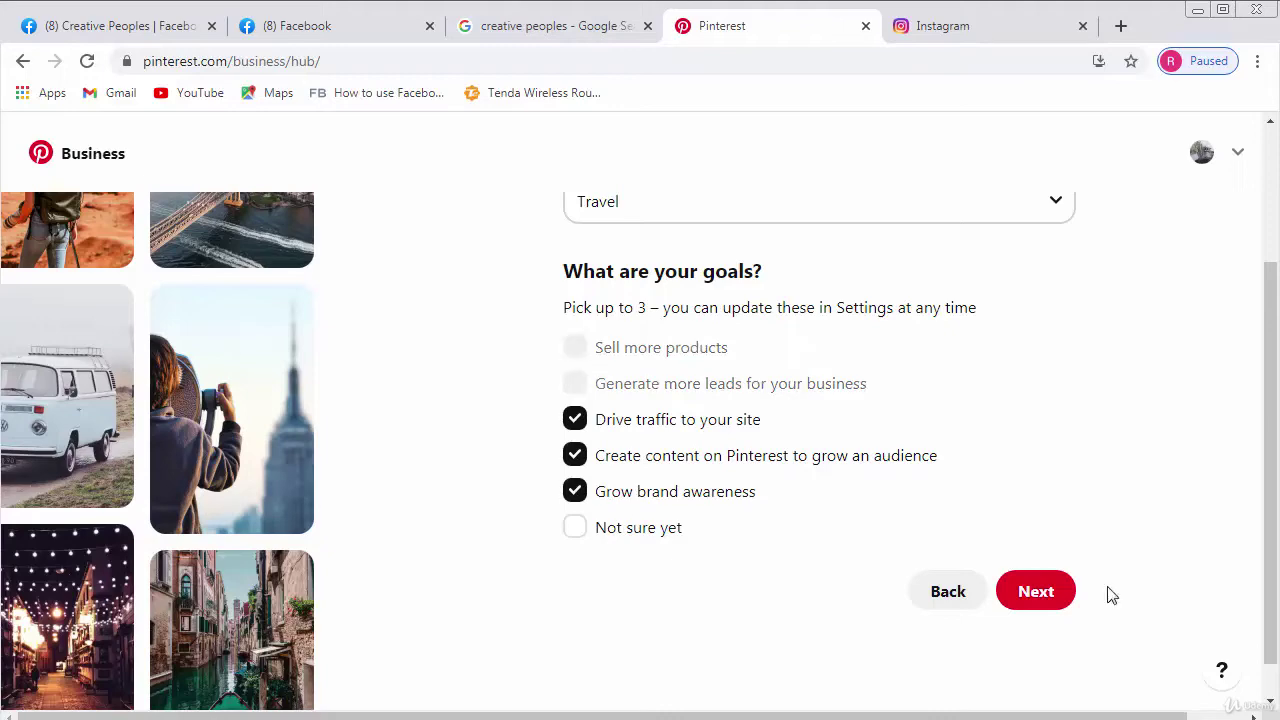
{"action": "left_click", "coordinate": [1053, 598]}
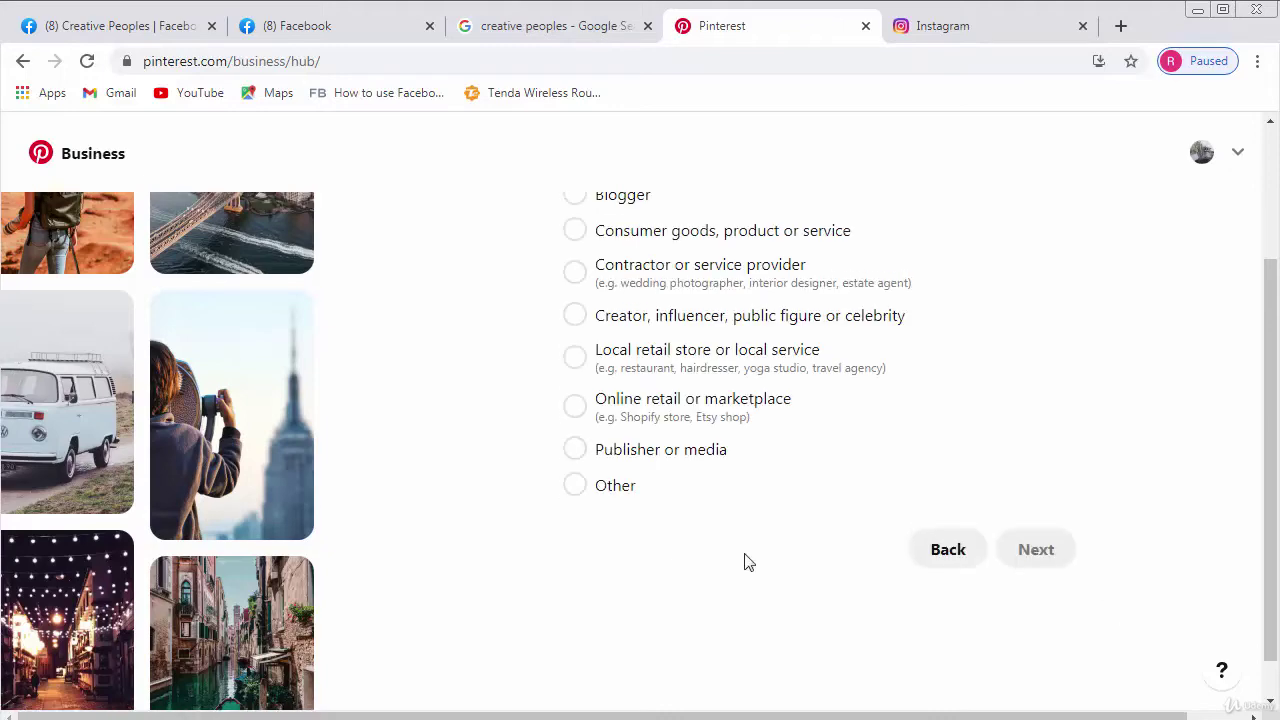
Describe the business as Blogger and state an interest in advertising to complete the business questions
{"action": "scroll", "coordinate": [744, 562], "scroll_direction": "up", "scroll_amount": 2}
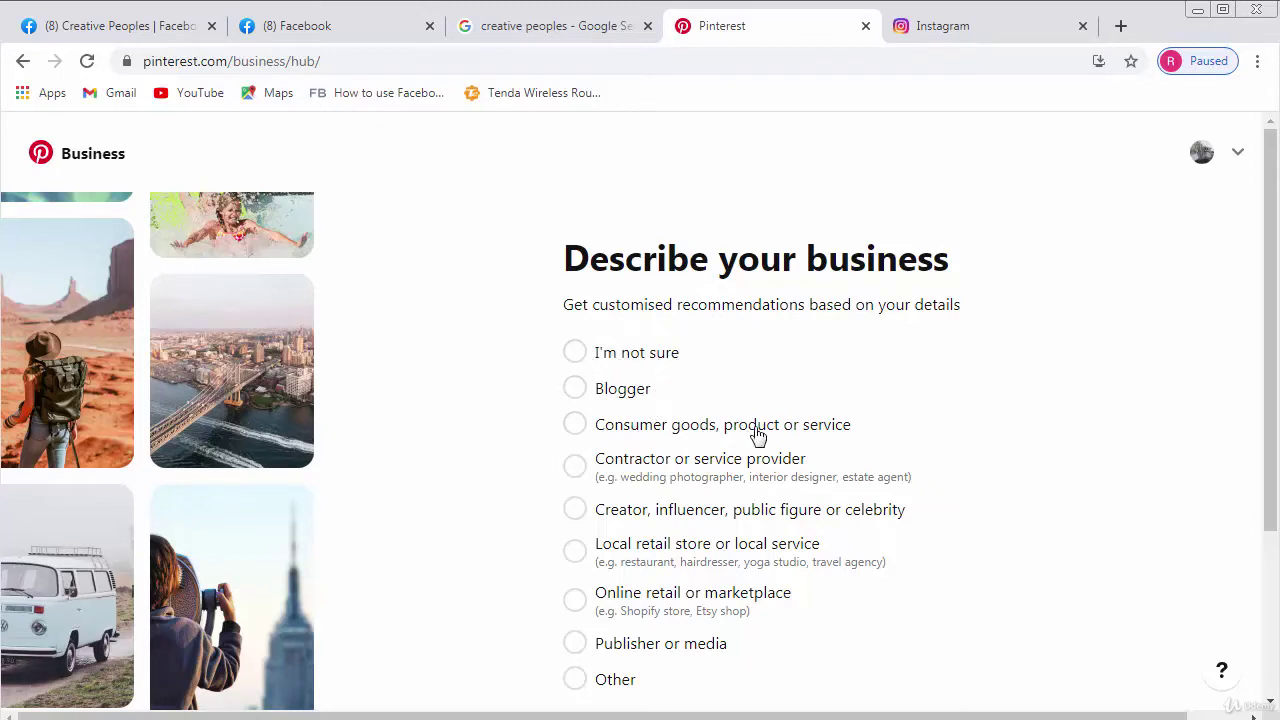
{"action": "right_click", "coordinate": [580, 389]}
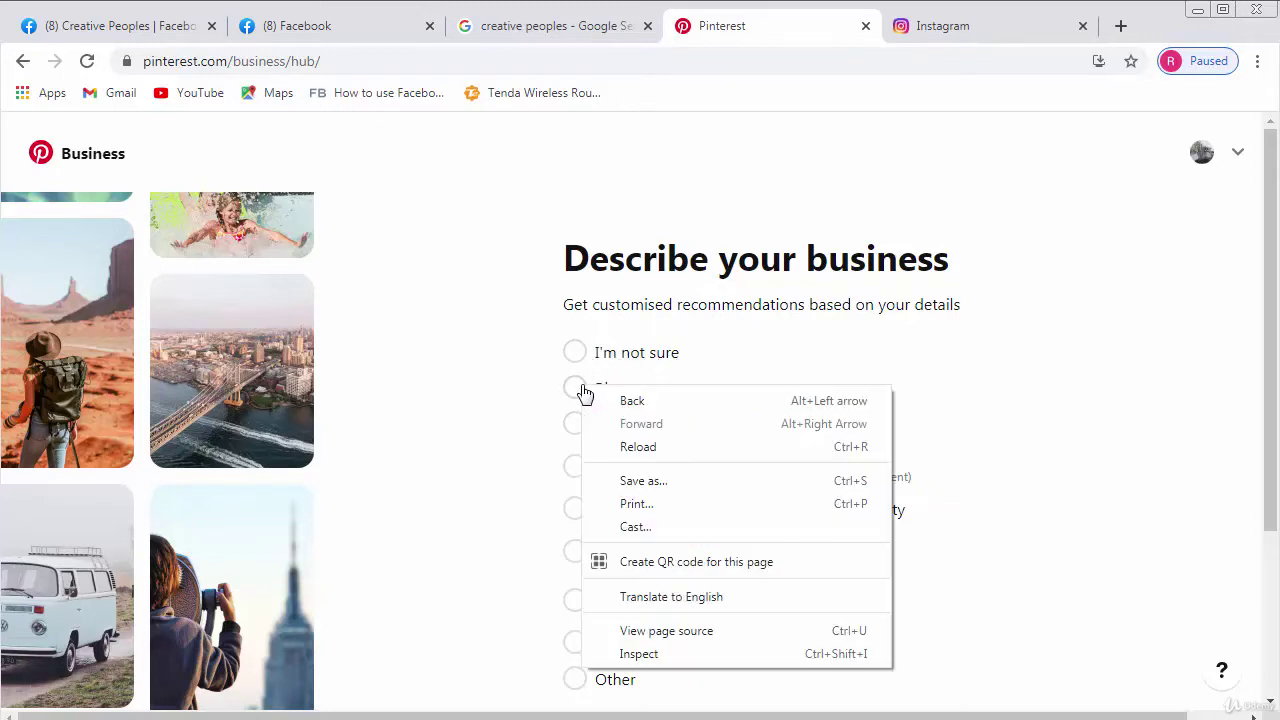
{"action": "left_click", "coordinate": [575, 389]}
{"action": "scroll", "coordinate": [486, 474], "scroll_direction": "down", "scroll_amount": 1}
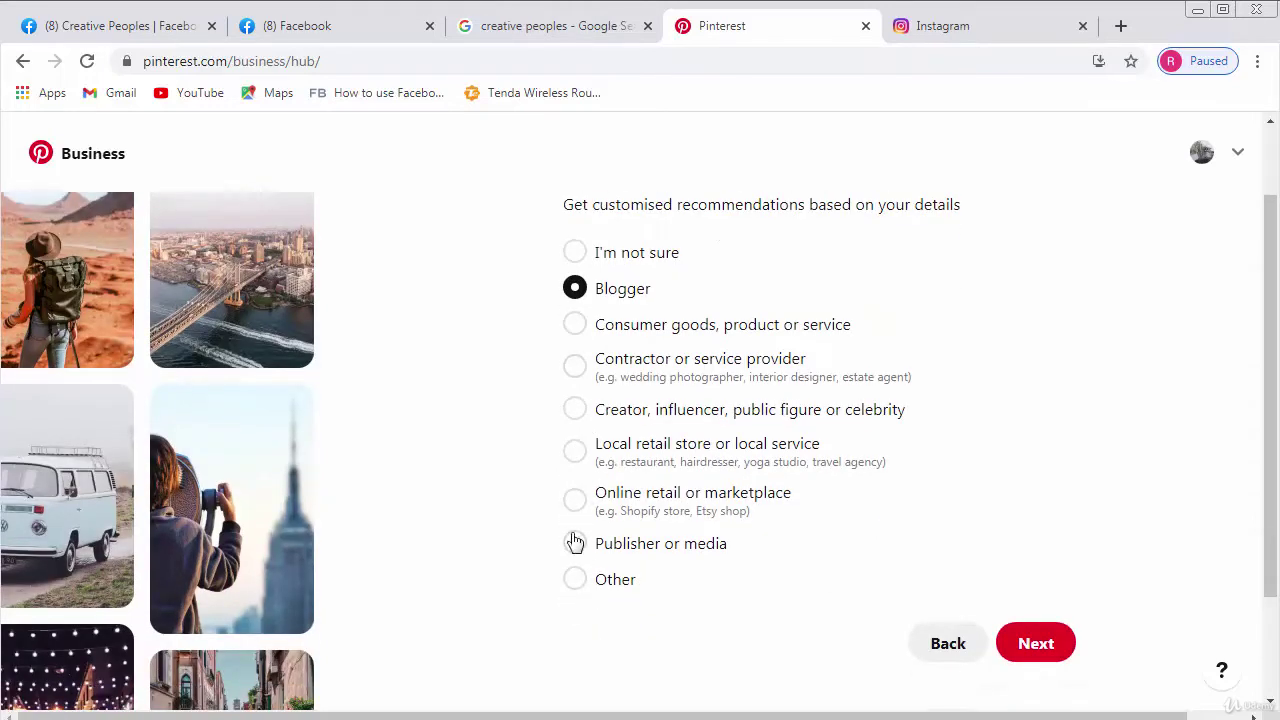
{"action": "left_click", "coordinate": [1038, 645]}
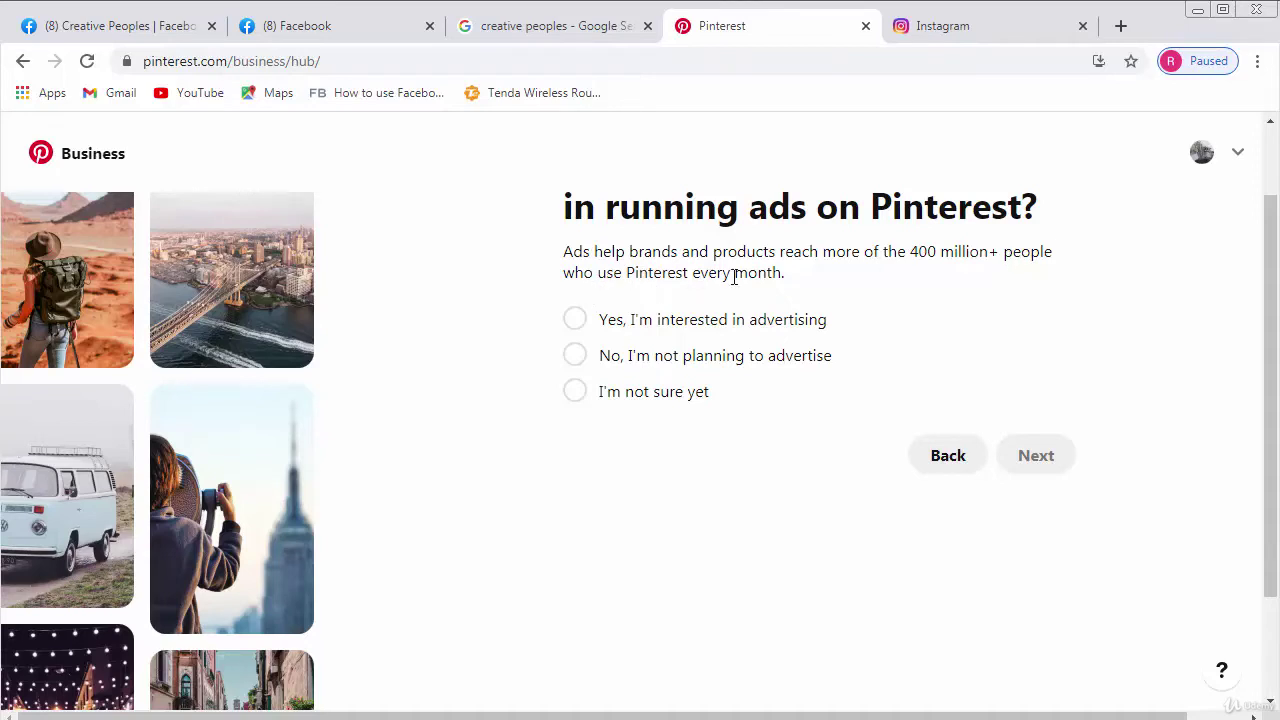
{"action": "left_click", "coordinate": [576, 320]}
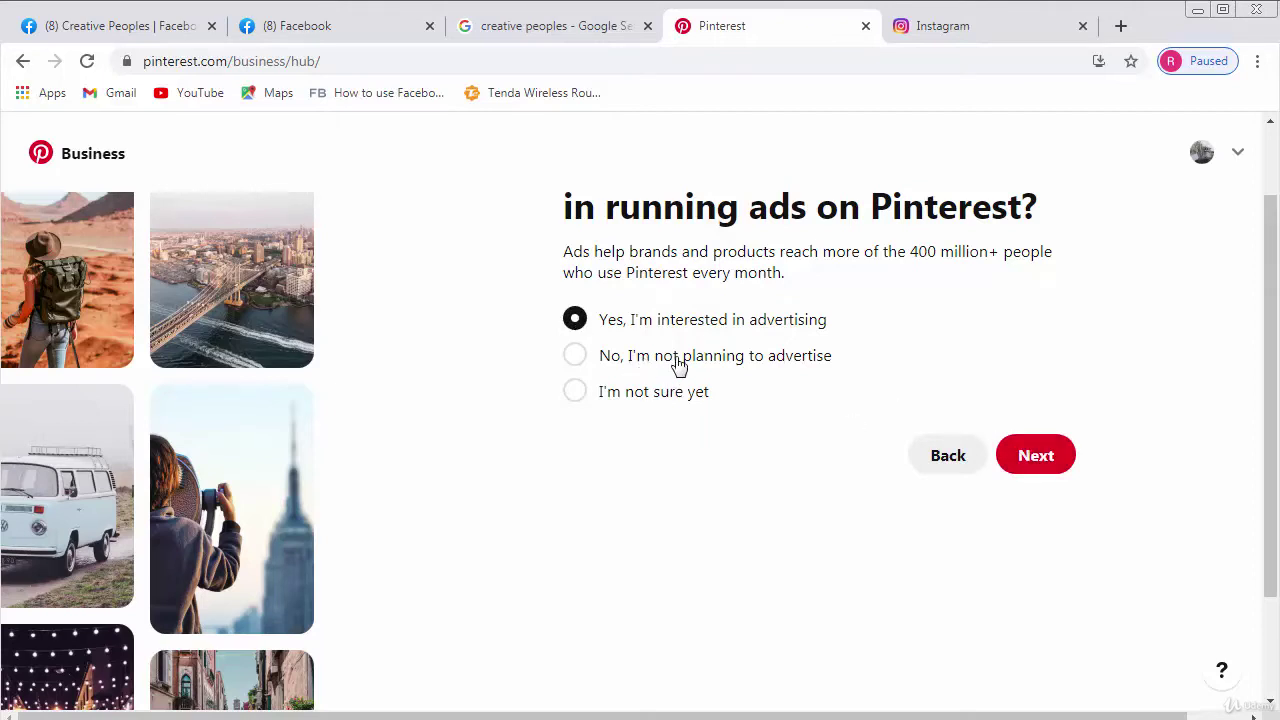
{"action": "left_click", "coordinate": [1036, 462]}
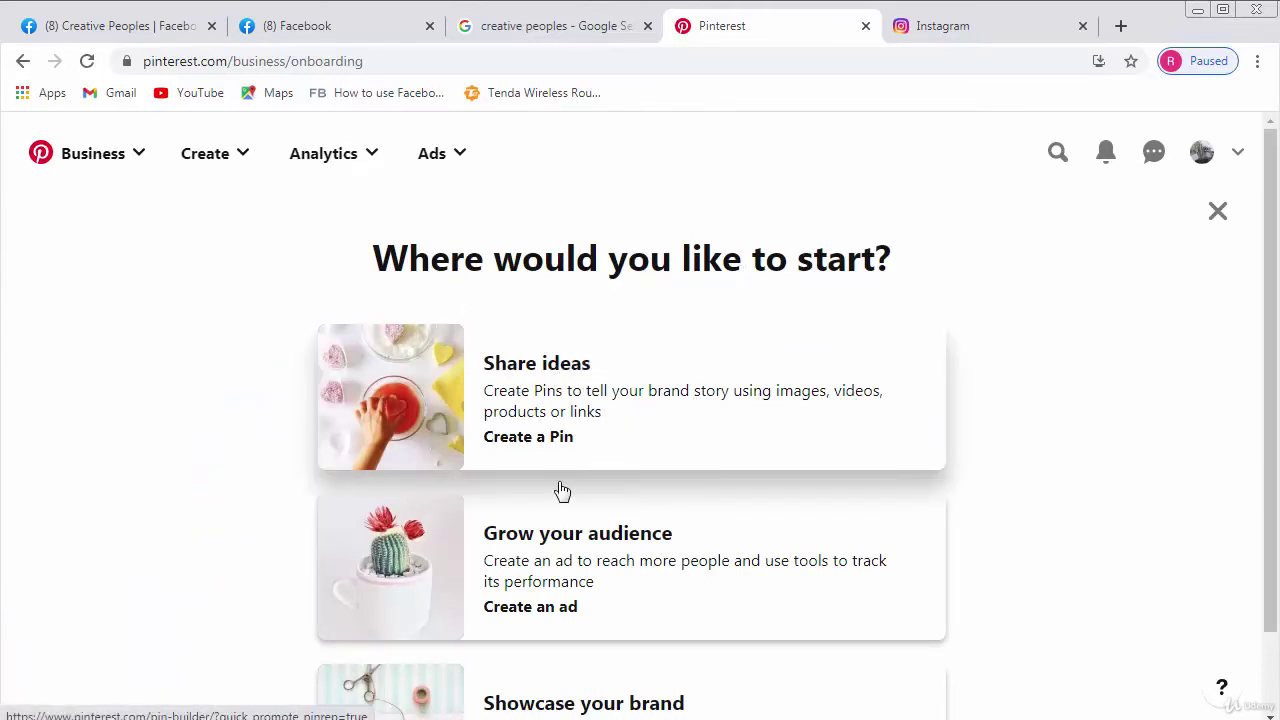
Choose to create an ad, go through the introduction to the Pin builder and start its tour
{"action": "scroll", "coordinate": [520, 558], "scroll_direction": "down", "scroll_amount": 1}
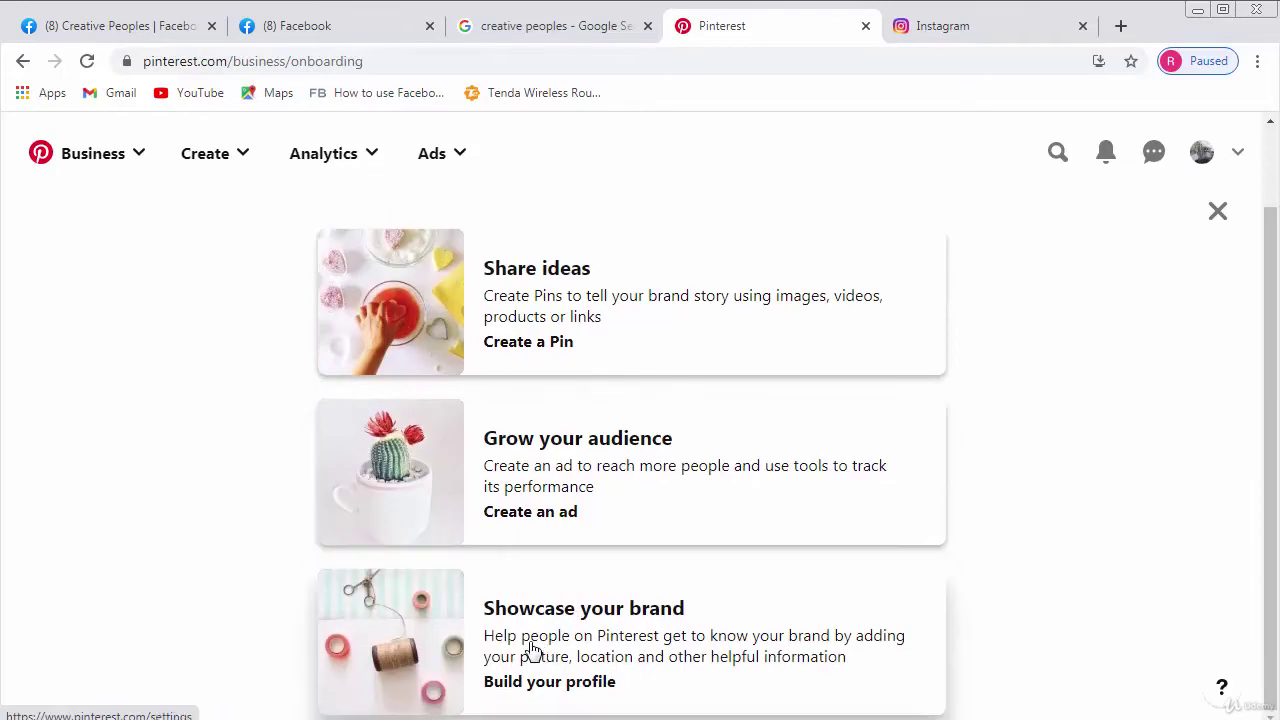
{"action": "left_click", "coordinate": [537, 462]}
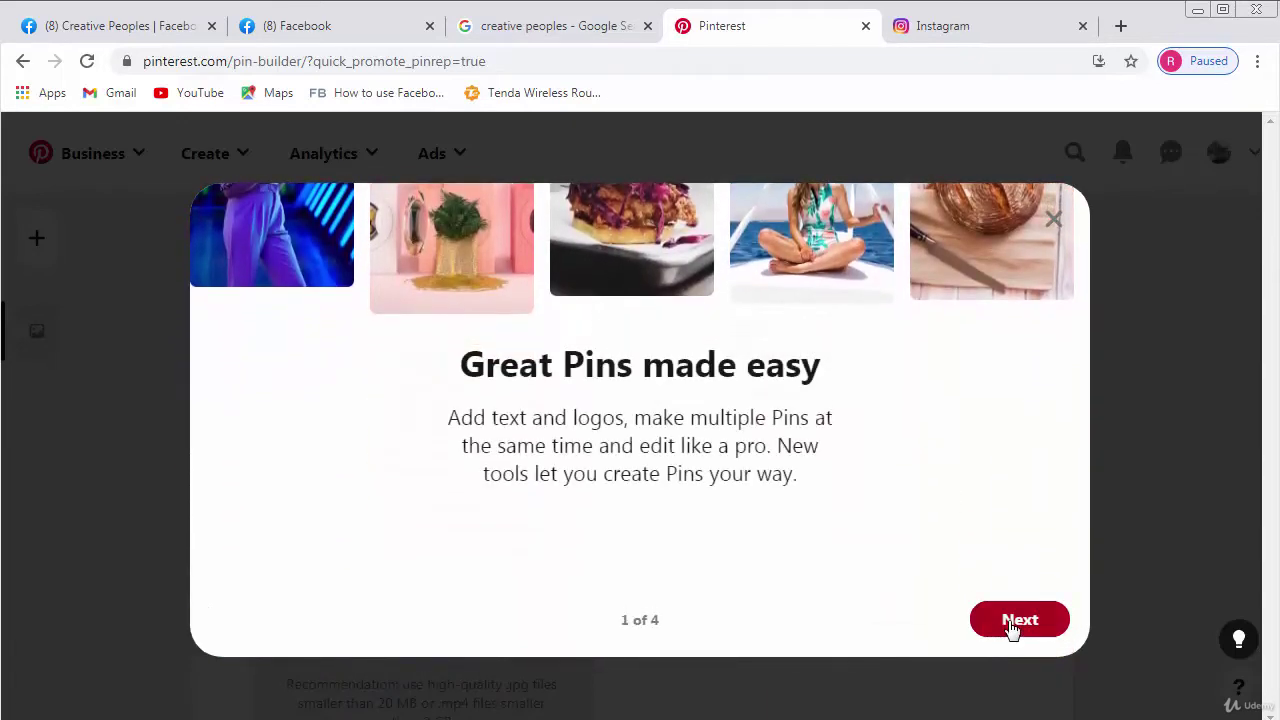
{"action": "left_click", "coordinate": [1019, 620]}
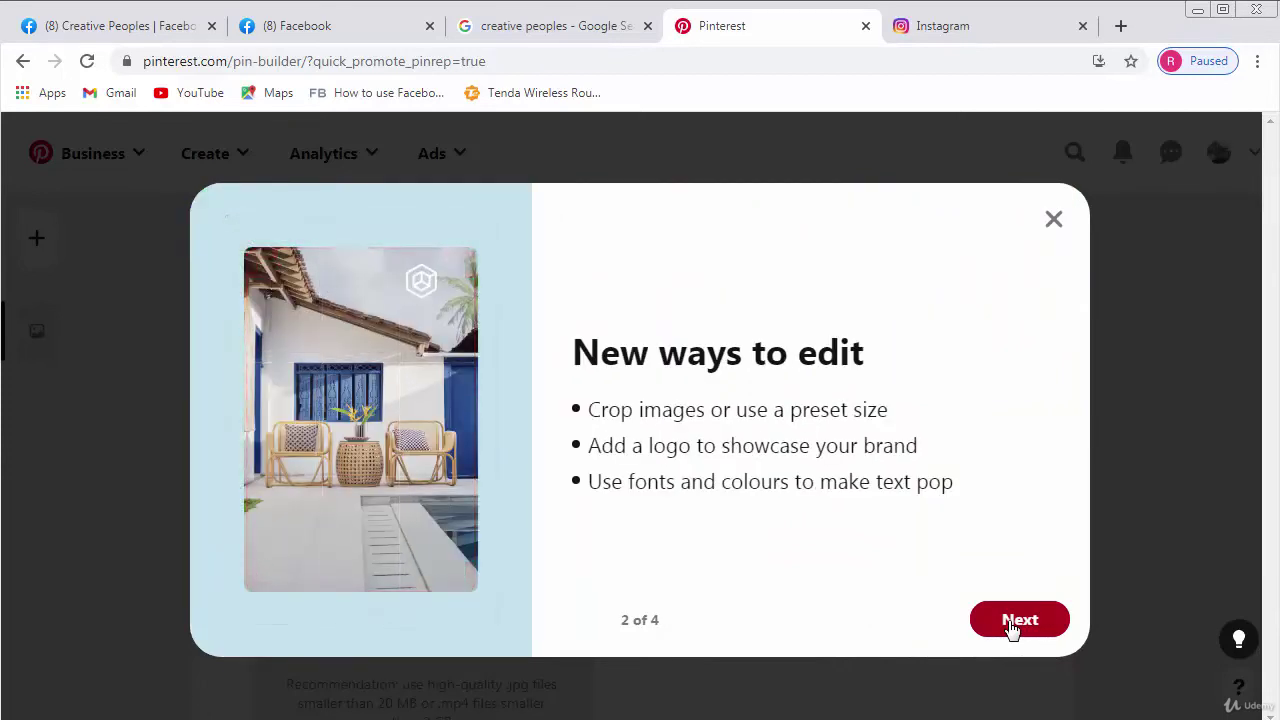
{"action": "left_click", "coordinate": [1015, 622]}
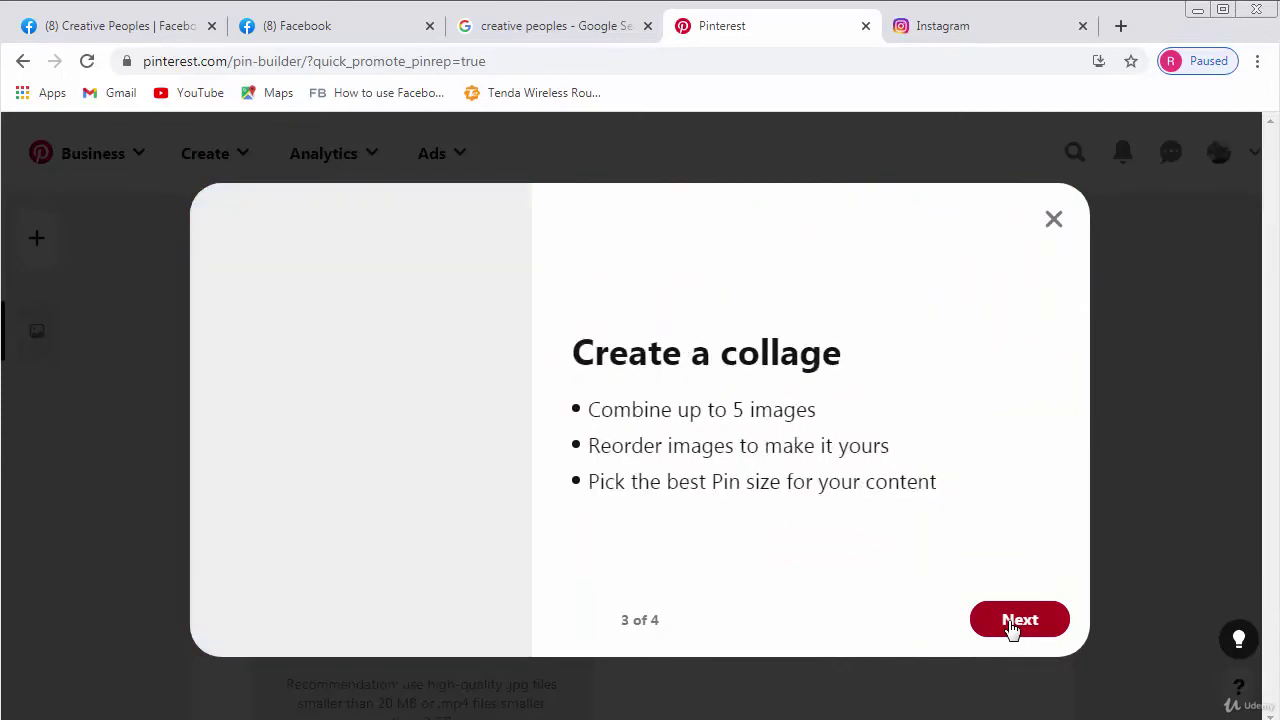
{"action": "right_click", "coordinate": [1012, 625]}
{"action": "left_click", "coordinate": [1012, 625]}
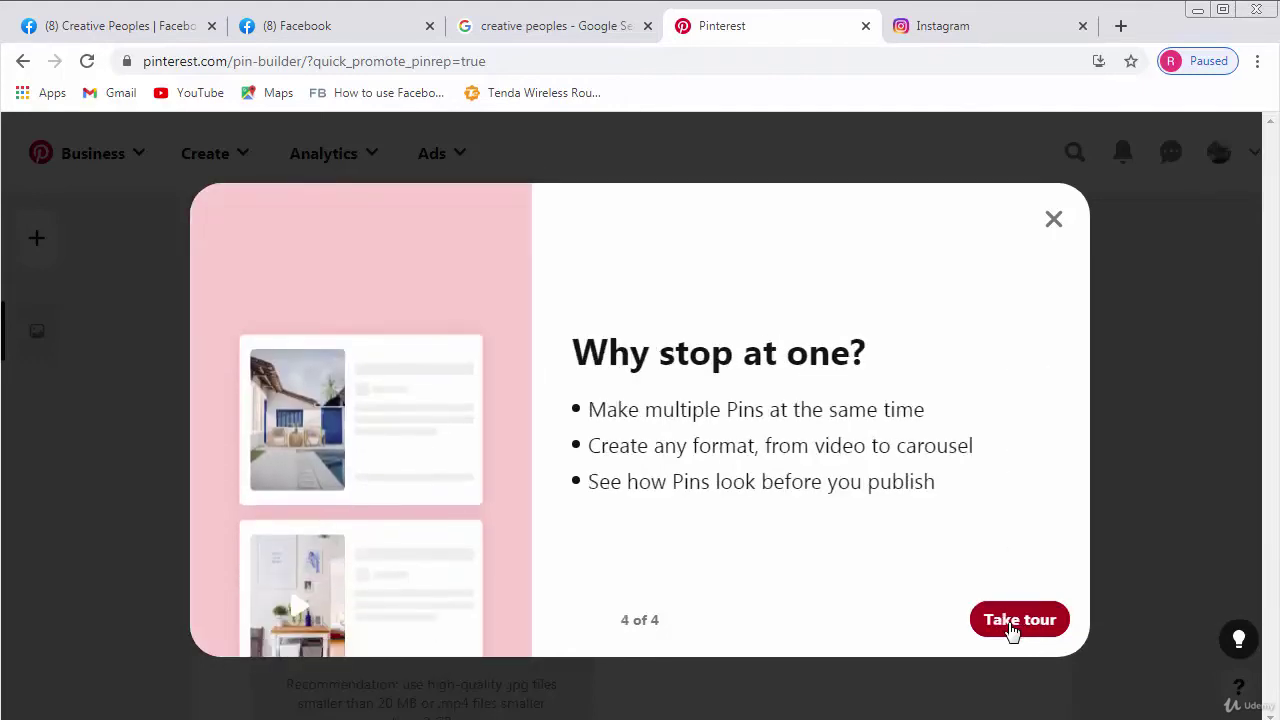
{"action": "left_click", "coordinate": [1018, 620]}
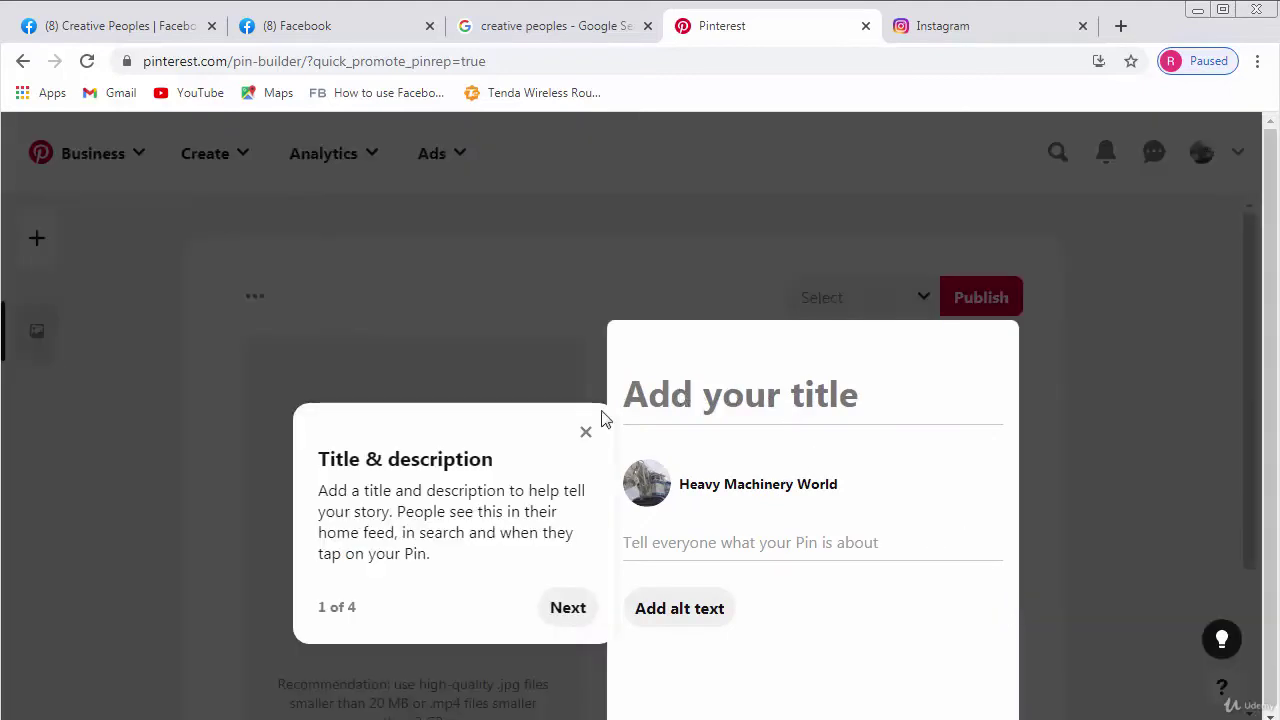
Close the Pin builder tour and review the form's title, image upload, destination link and publishing options
{"action": "left_click", "coordinate": [586, 431]}
{"action": "left_click", "coordinate": [738, 392]}
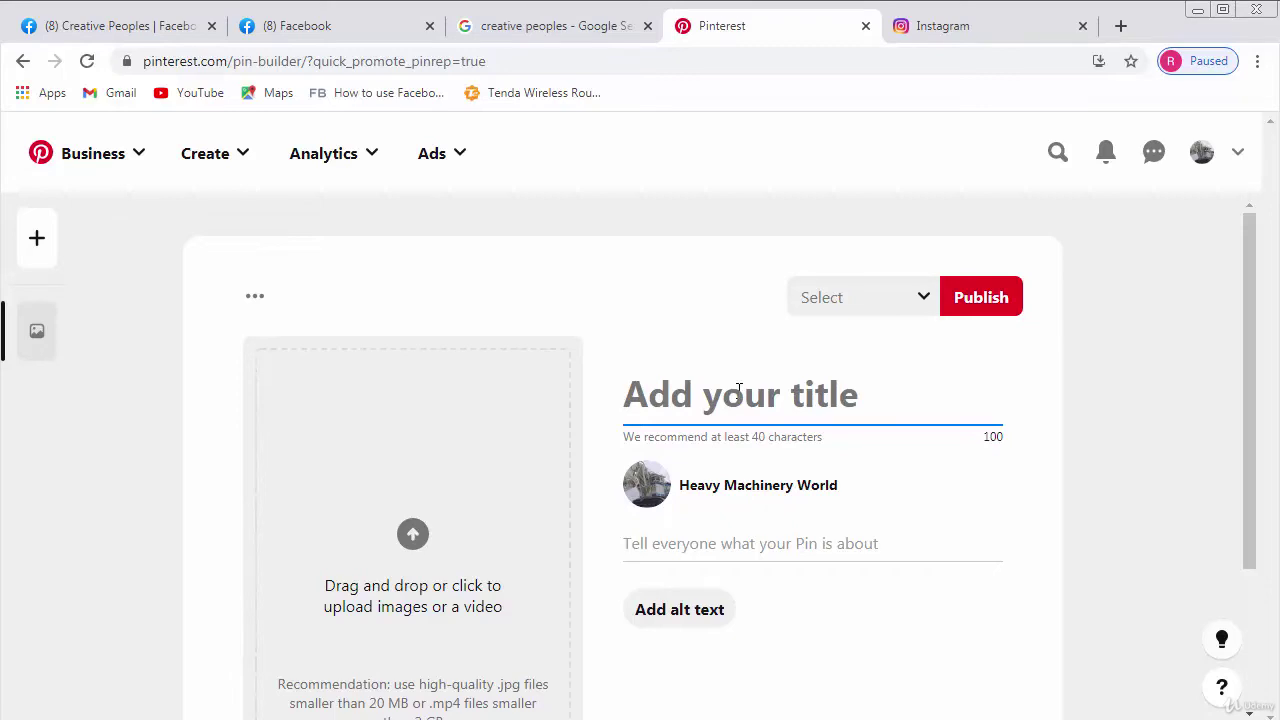
{"action": "scroll", "coordinate": [252, 672], "scroll_direction": "down", "scroll_amount": 2}
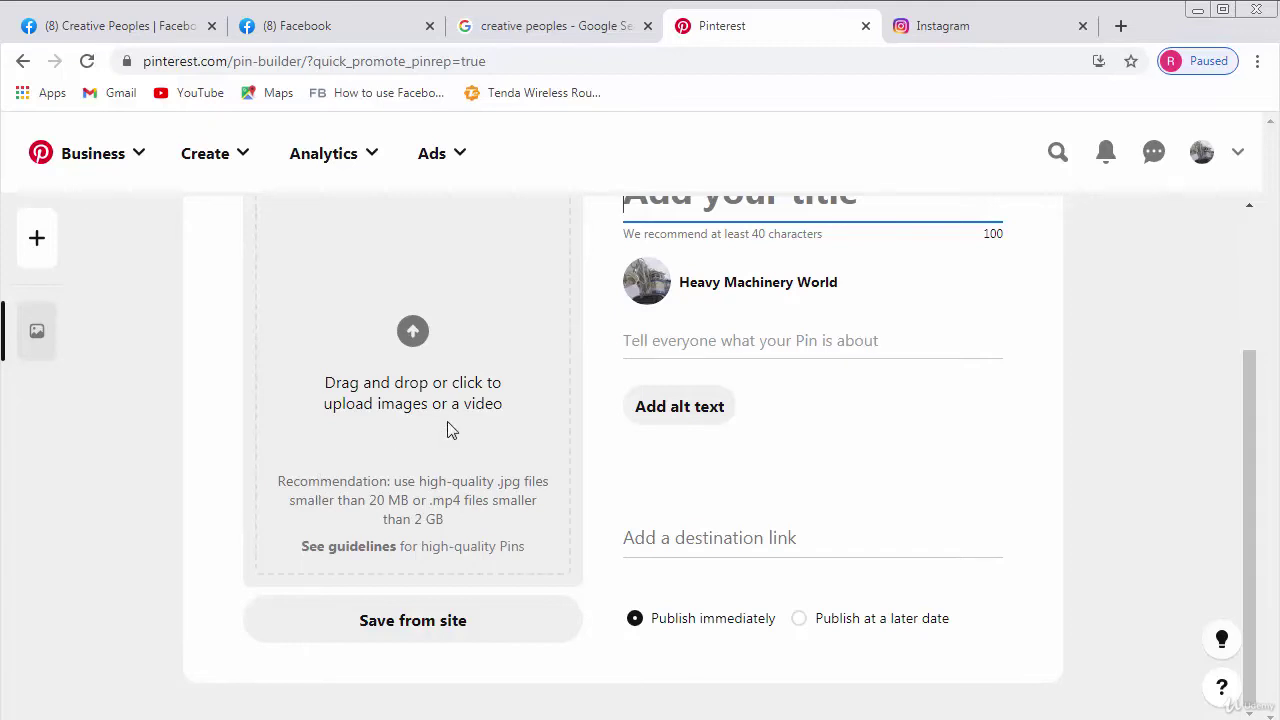
Open canva.com/en_gb/ in a separate browser tab and dismiss the offer to sign in with Google
{"action": "key", "text": "ctrl+t"}
{"action": "type", "text": "ca"}
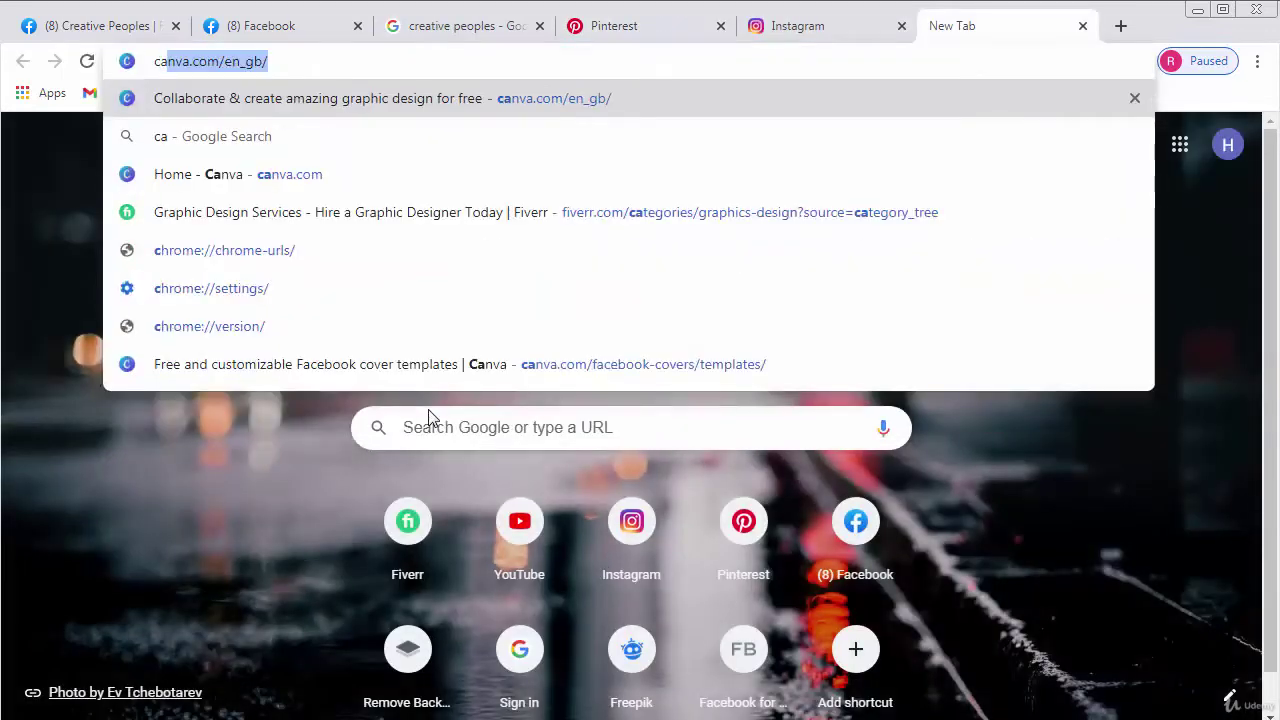
{"action": "type", "text": "nva.com/en_gb/"}
{"action": "key", "text": "Return"}
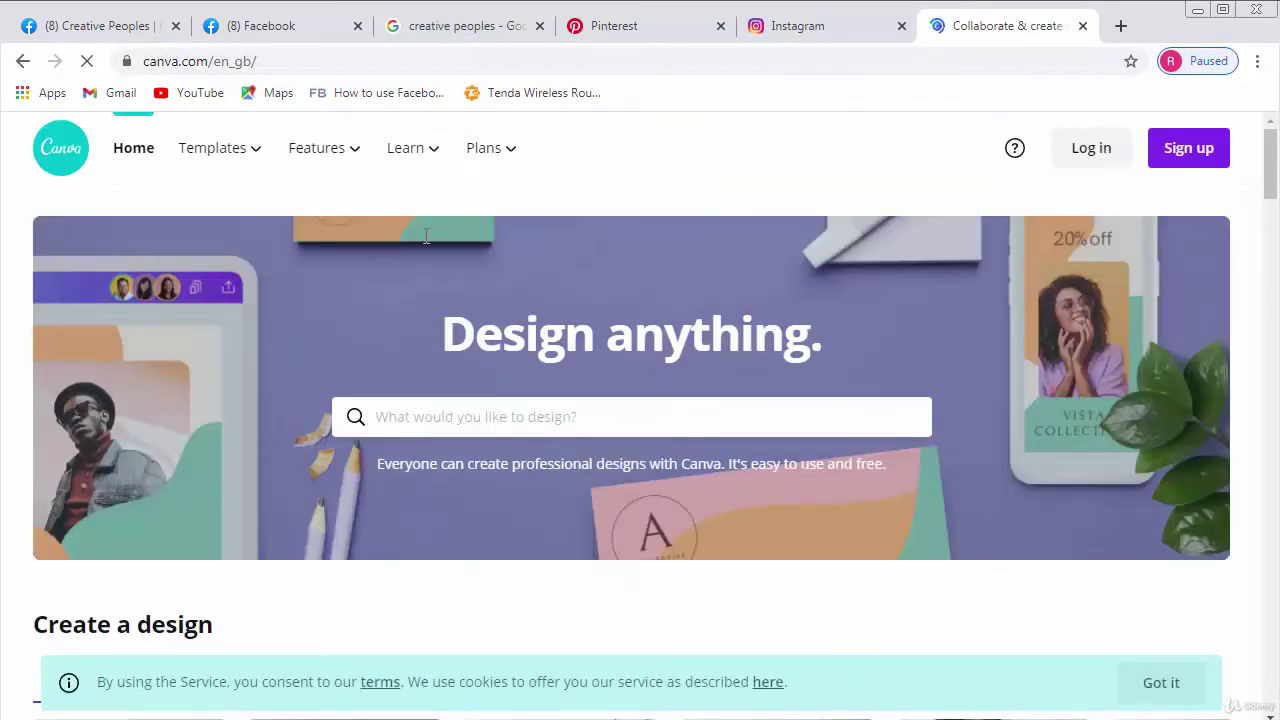
{"action": "mouse_move", "coordinate": [234, 154]}
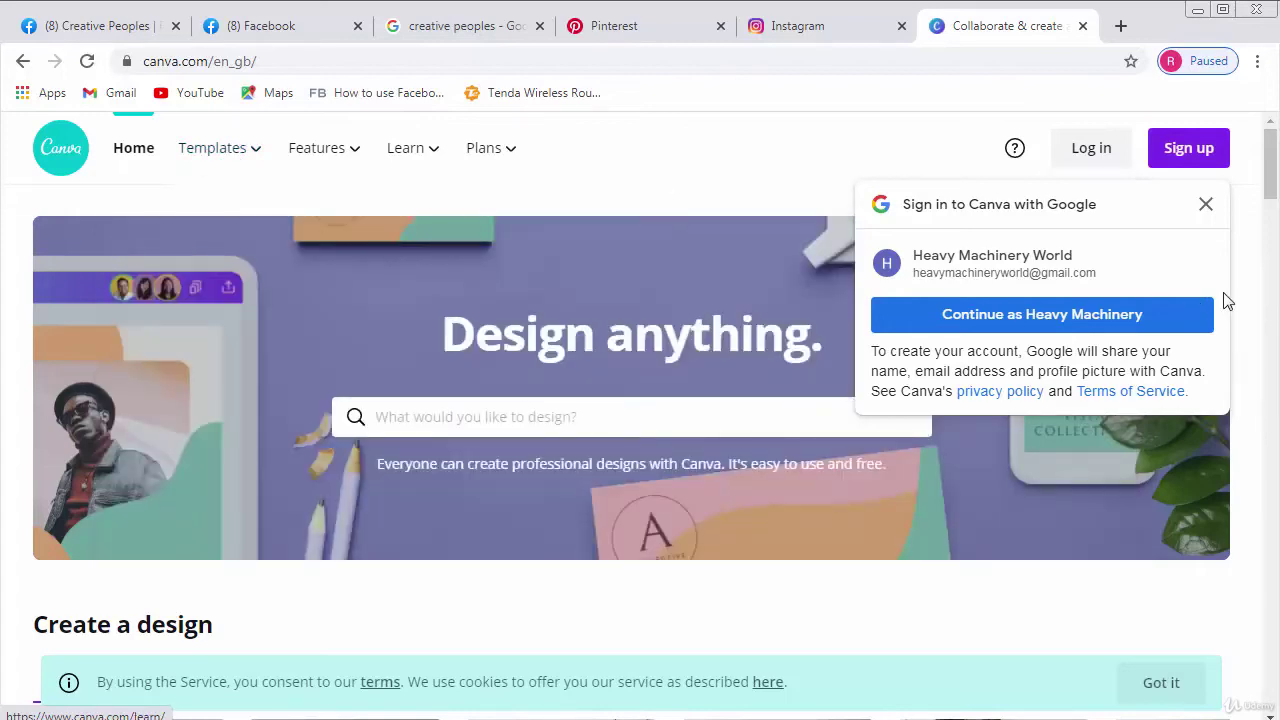
{"action": "left_click", "coordinate": [1206, 205]}
{"action": "mouse_move", "coordinate": [186, 150]}
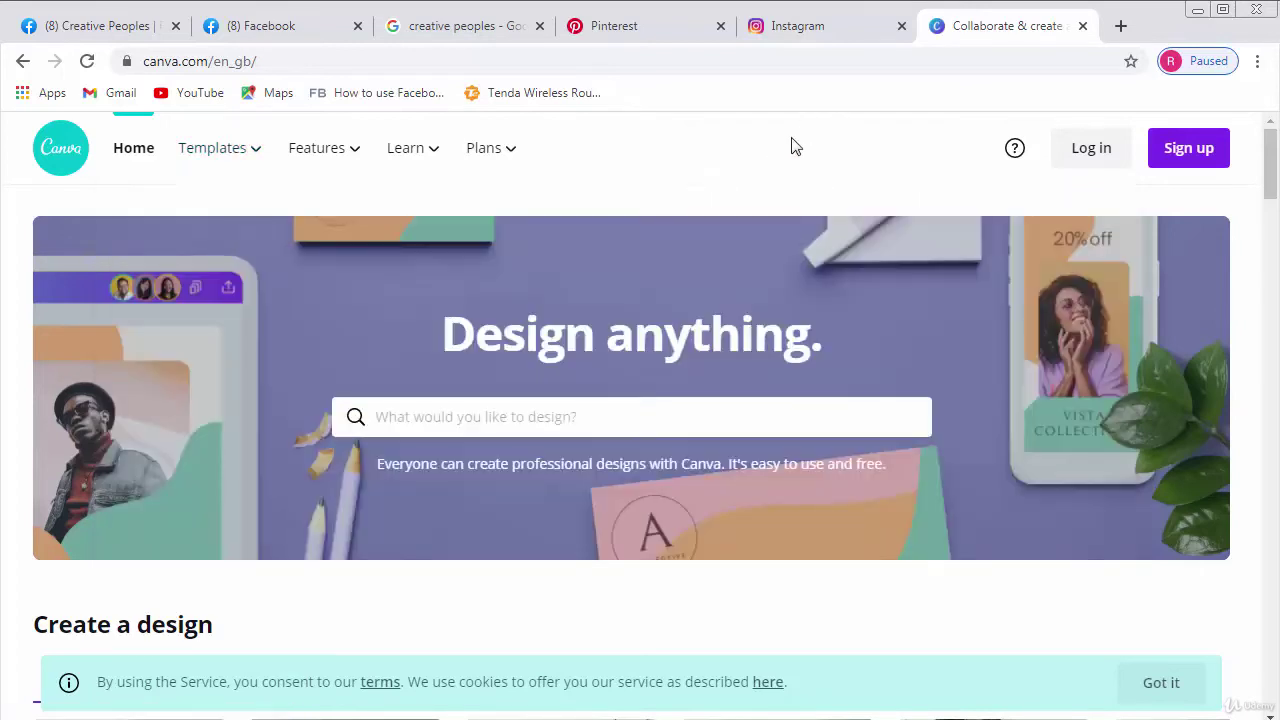
Search Google for "pinterest pins size" in another browser tab, read the recommended image dimensions and return to Canva
{"action": "left_click", "coordinate": [1117, 38]}
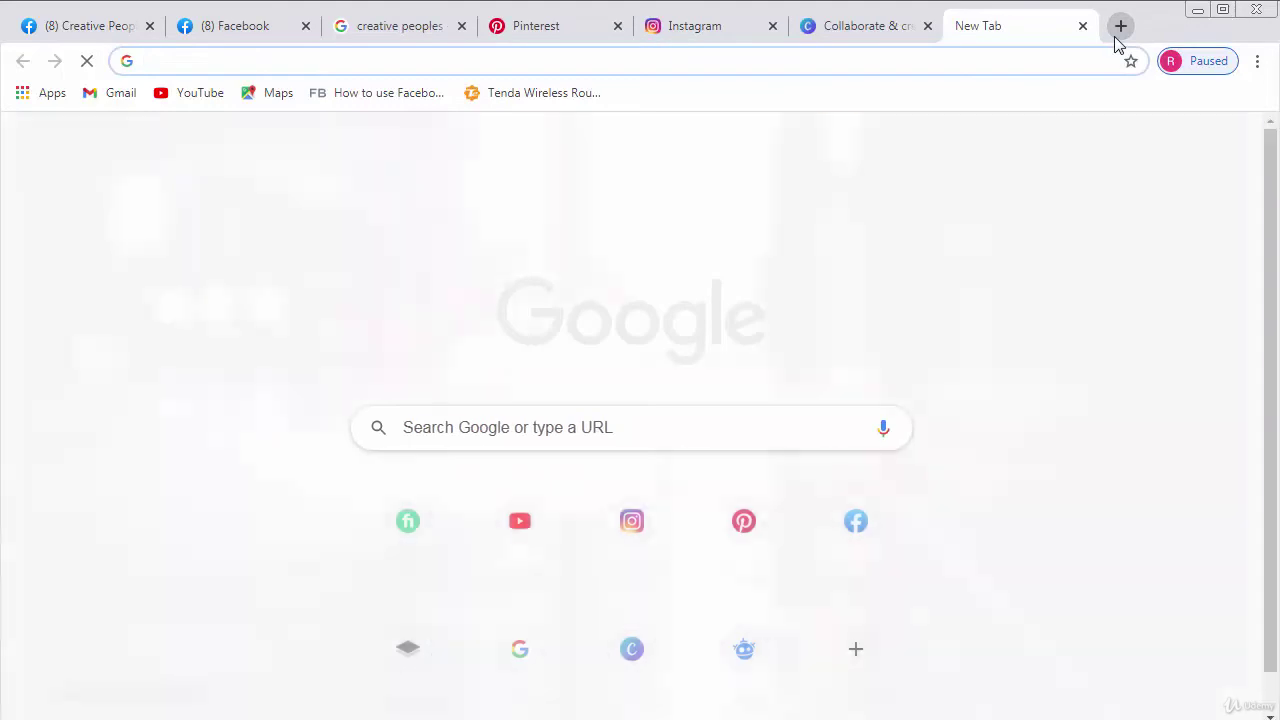
{"action": "type", "text": "pinve"}
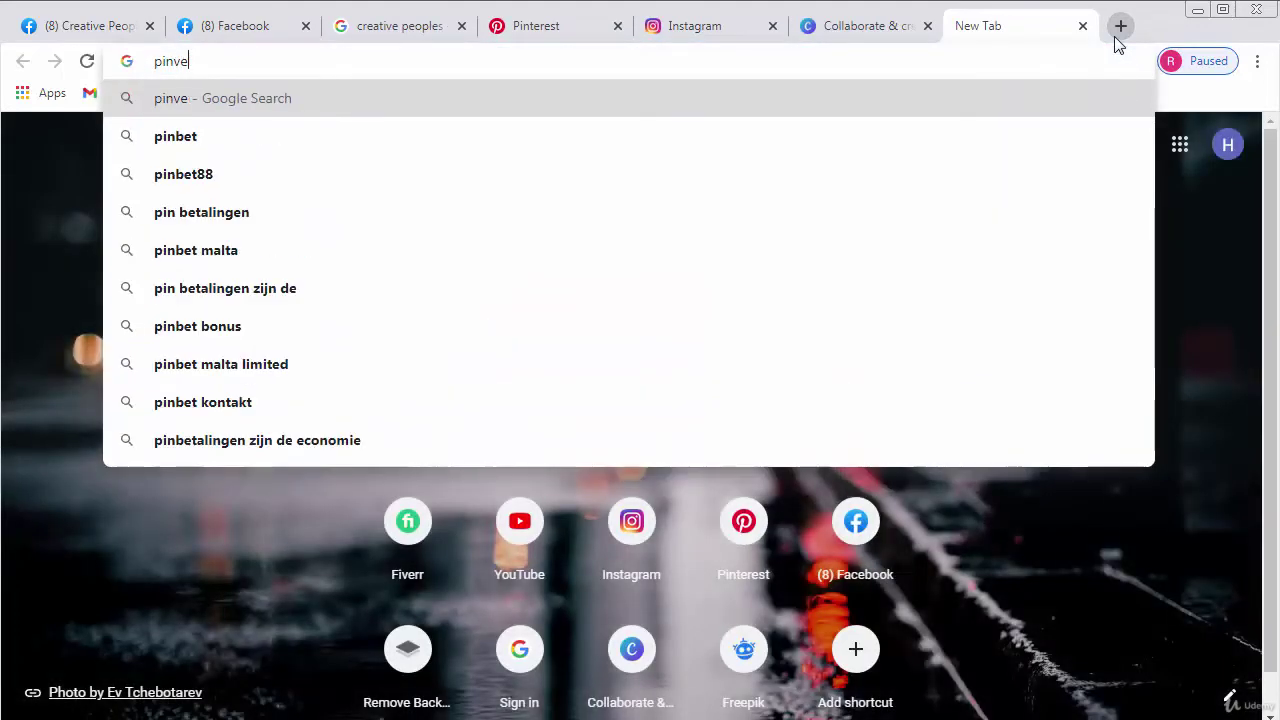
{"action": "key", "text": "BackSpace"}
{"action": "key", "text": "BackSpace"}
{"action": "type", "text": "terest"}
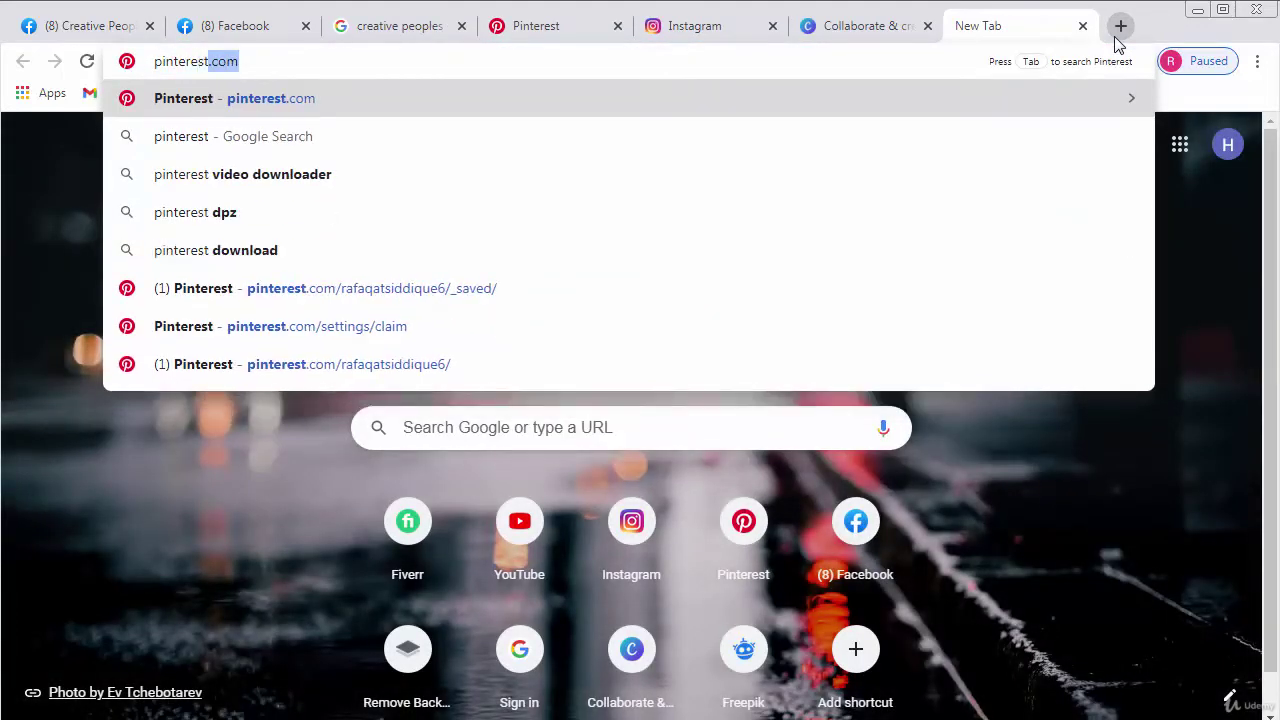
{"action": "type", "text": " pins siz"}
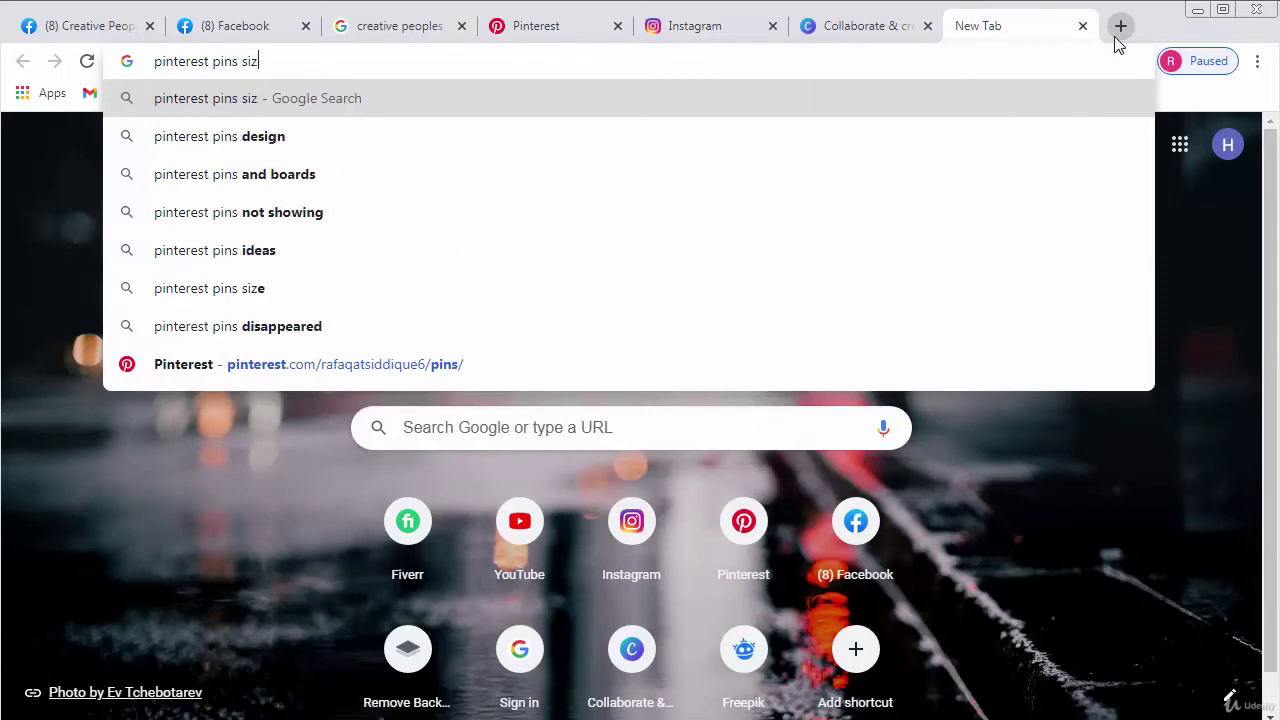
{"action": "type", "text": "e"}
{"action": "key", "text": "Return"}
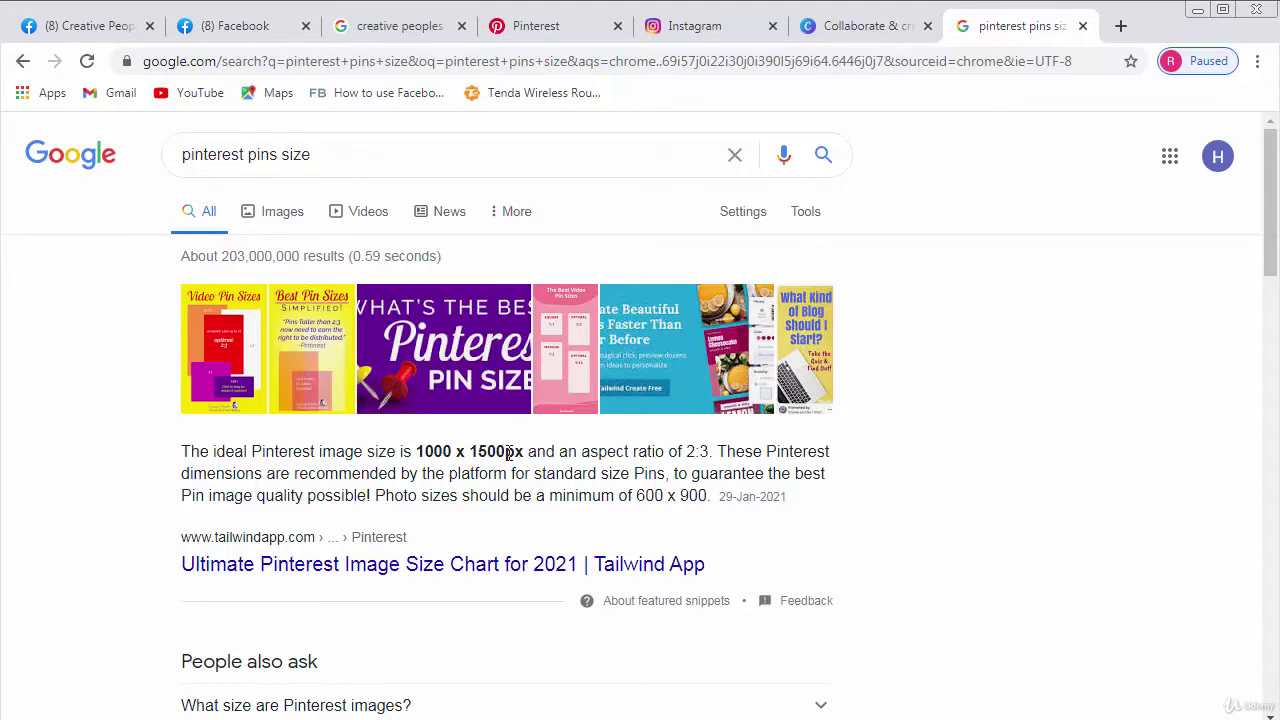
{"action": "right_click", "coordinate": [638, 497]}
{"action": "left_click", "coordinate": [640, 498]}
{"action": "left_click", "coordinate": [850, 32]}
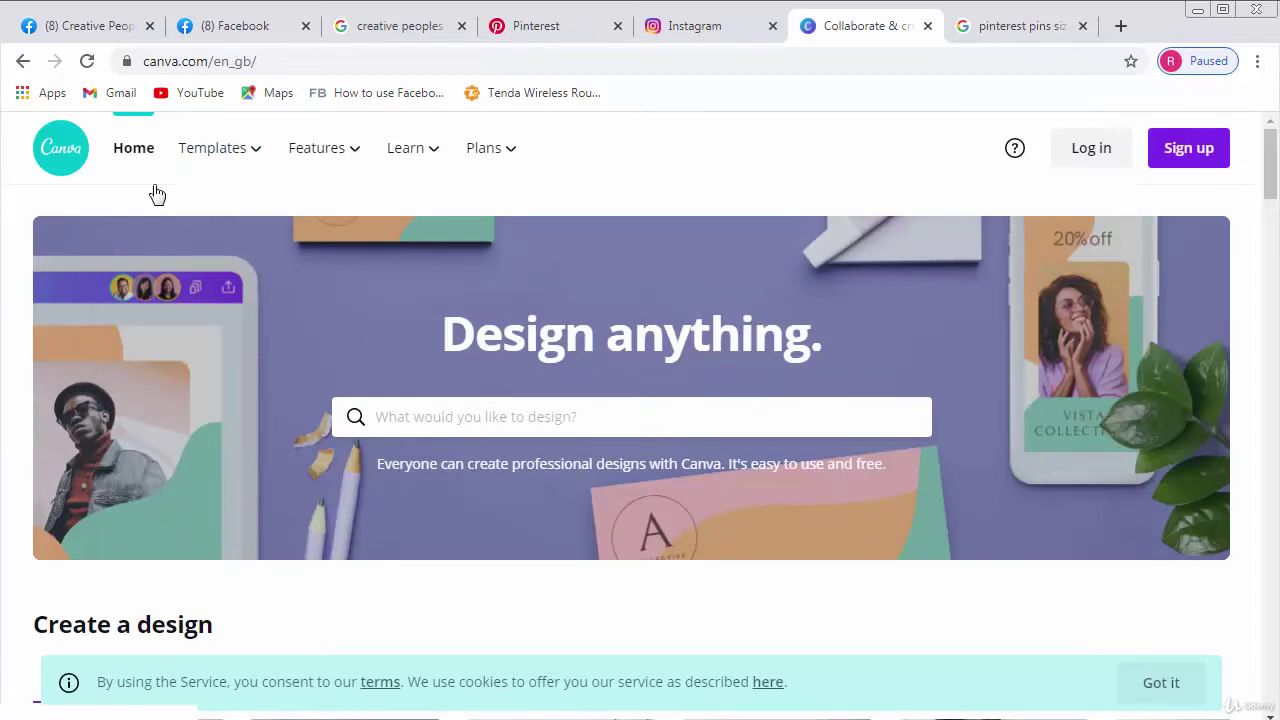
Return to the Pinterest Pin builder and upload the portrait JPEG of the man in the teal shirt from Downloads as the Pin image
{"action": "left_click", "coordinate": [542, 32]}
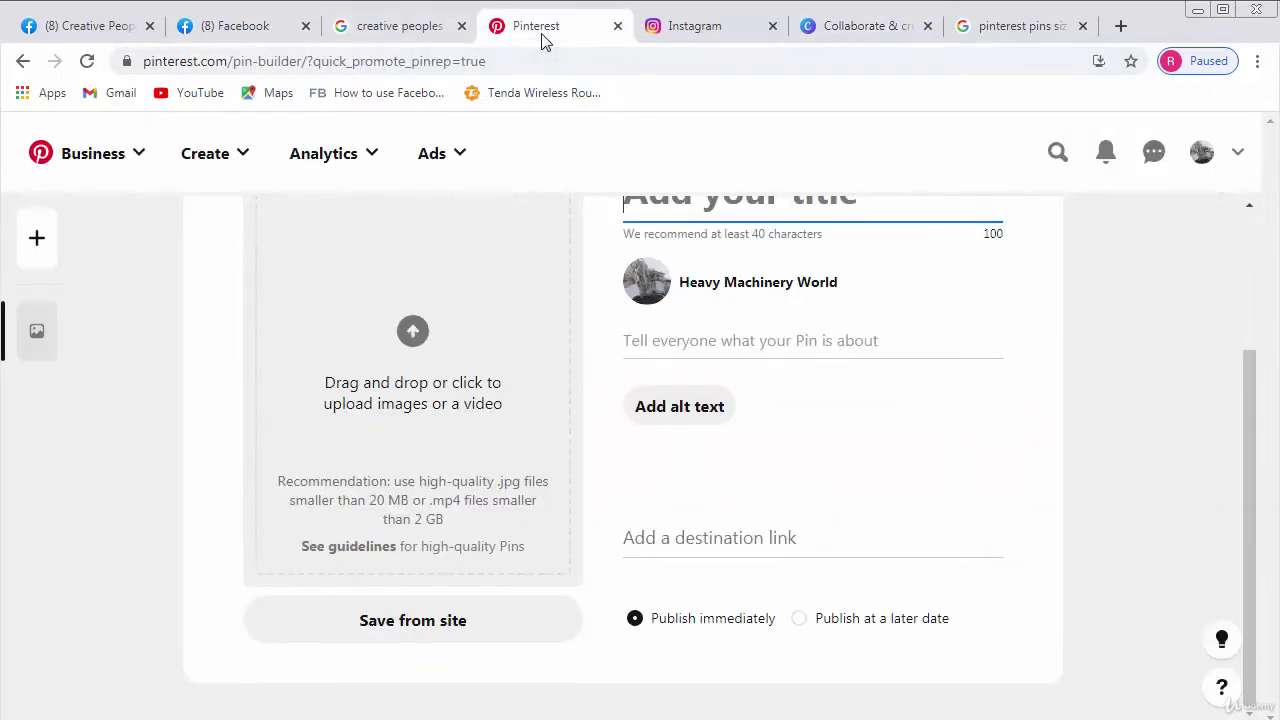
{"action": "left_click", "coordinate": [450, 376]}
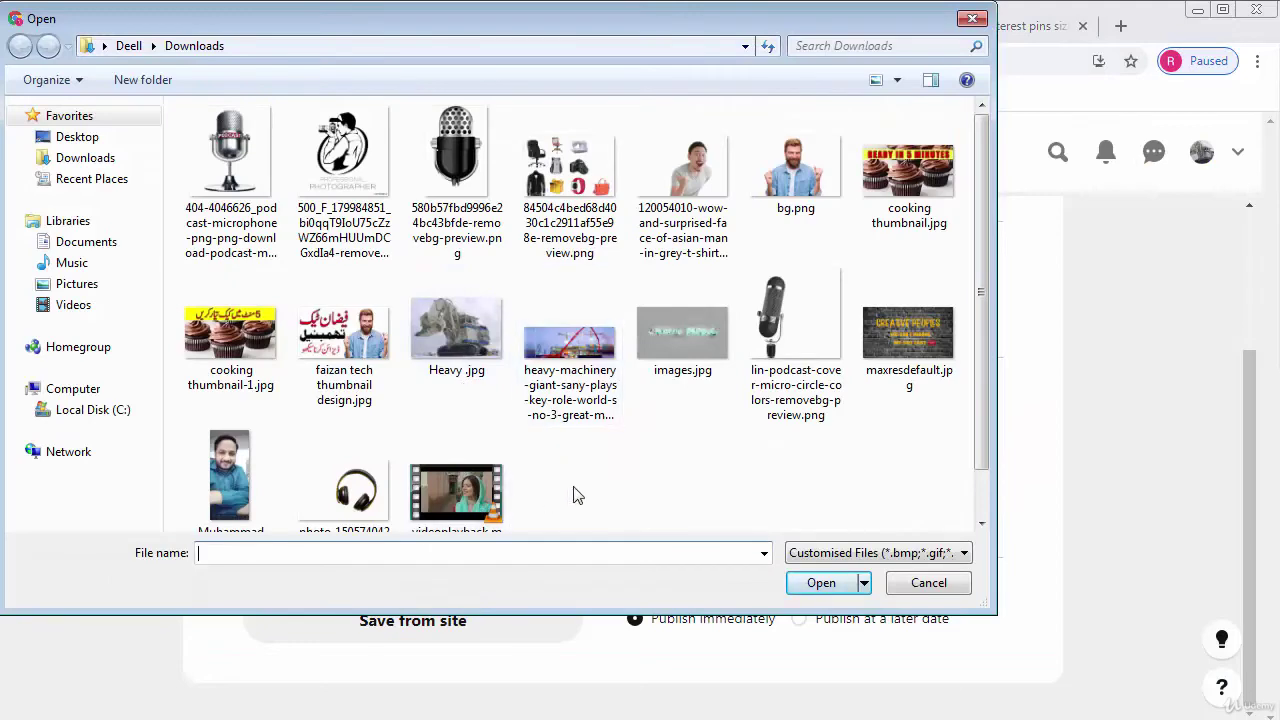
{"action": "left_click", "coordinate": [223, 455]}
{"action": "right_click", "coordinate": [222, 410]}
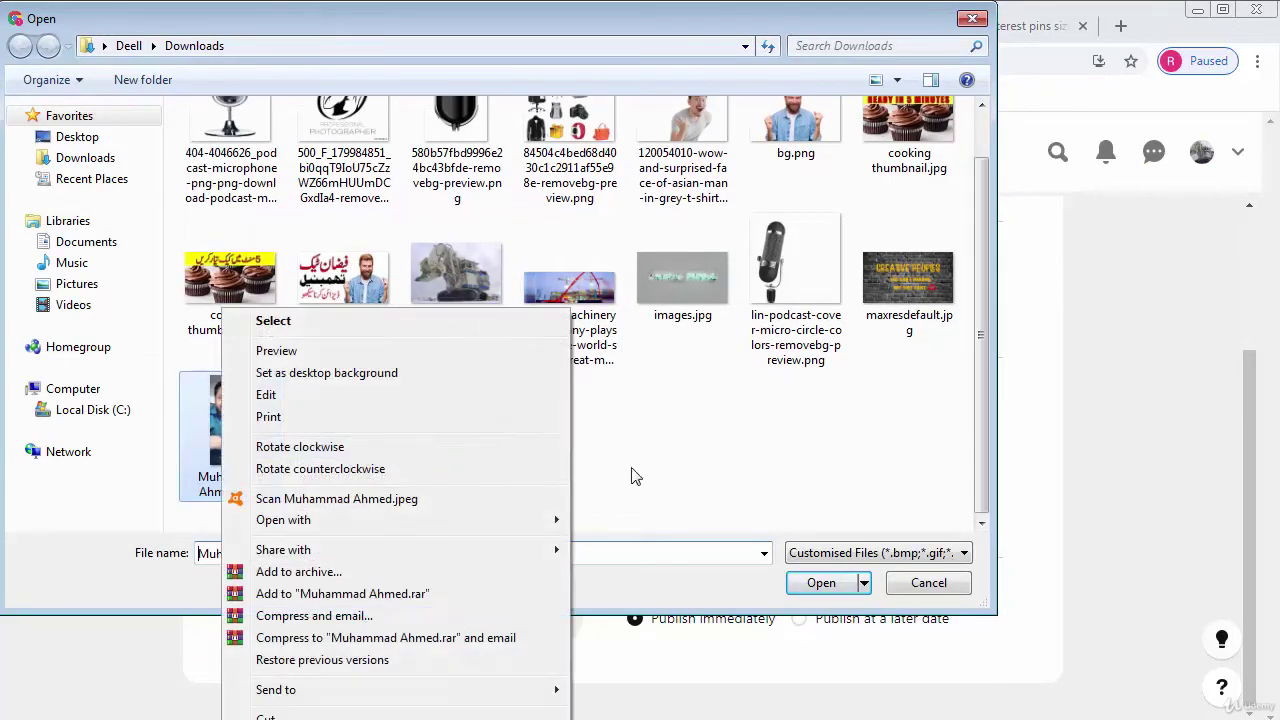
{"action": "right_click", "coordinate": [758, 430]}
{"action": "left_click", "coordinate": [242, 411]}
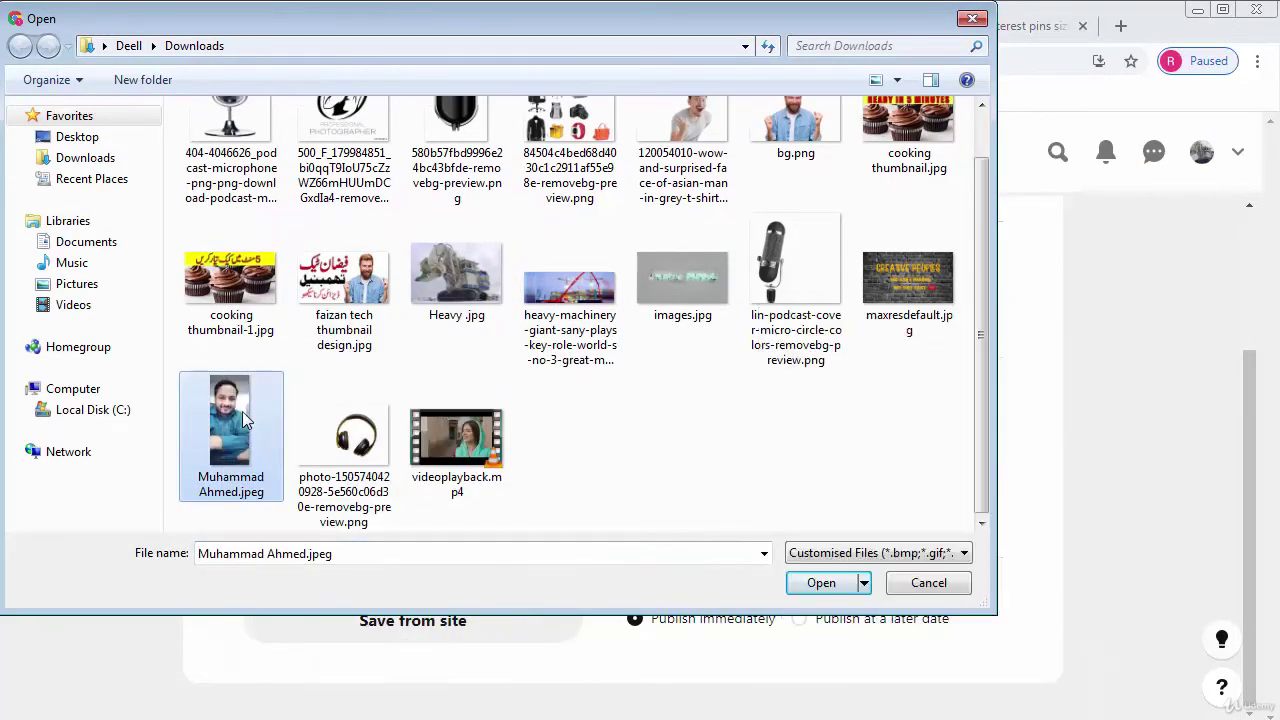
{"action": "left_click", "coordinate": [822, 583]}
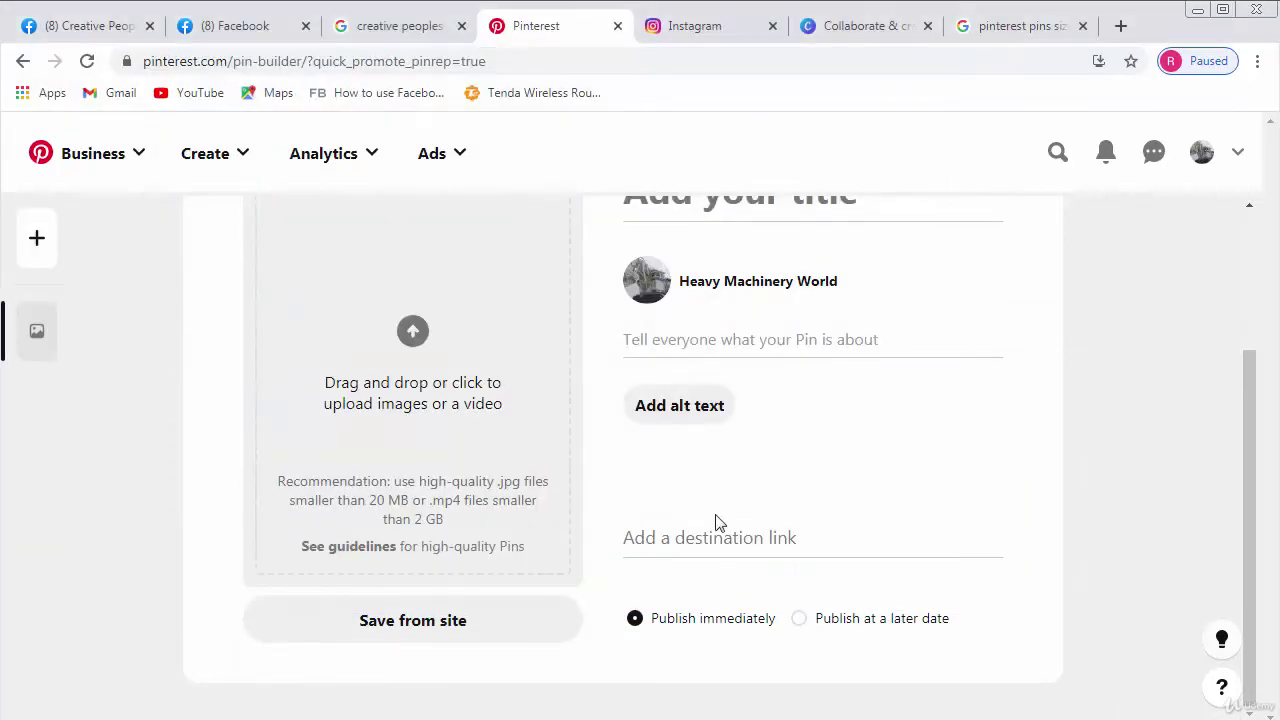
{"action": "scroll", "coordinate": [412, 512], "scroll_direction": "up", "scroll_amount": 2}
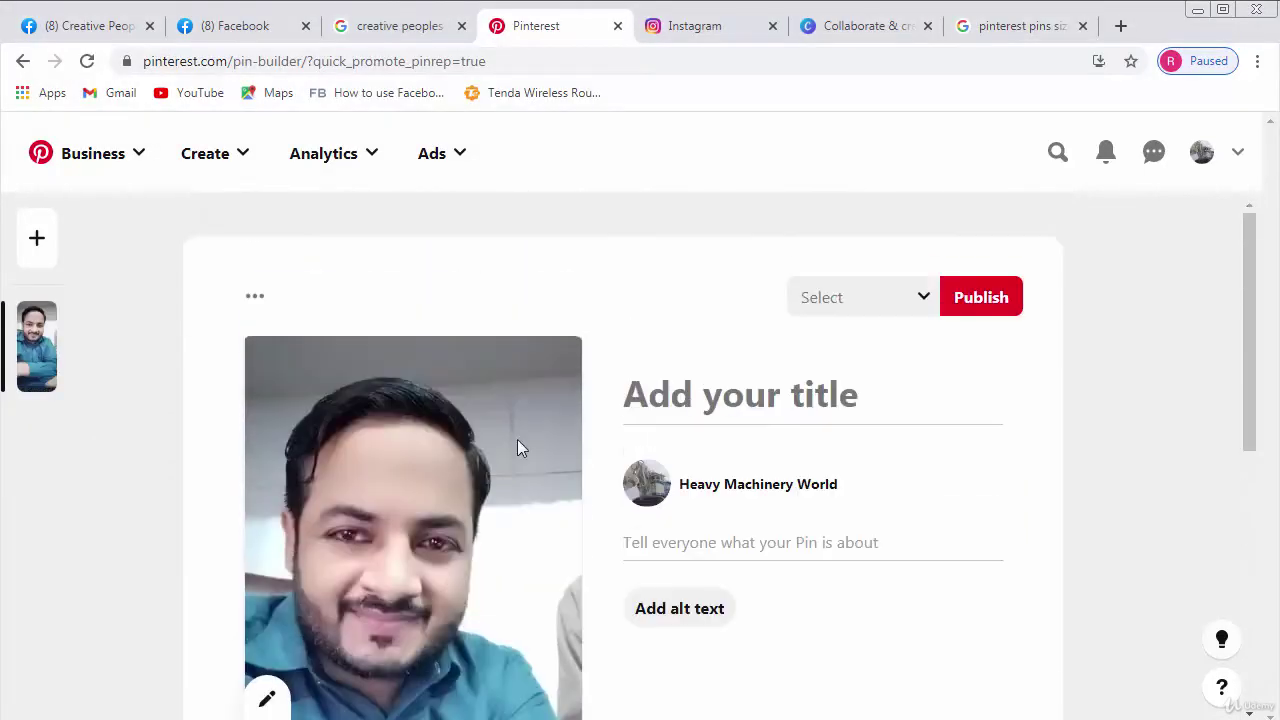
Title the Pin "Heavy Machinery World"
{"action": "right_click", "coordinate": [682, 400]}
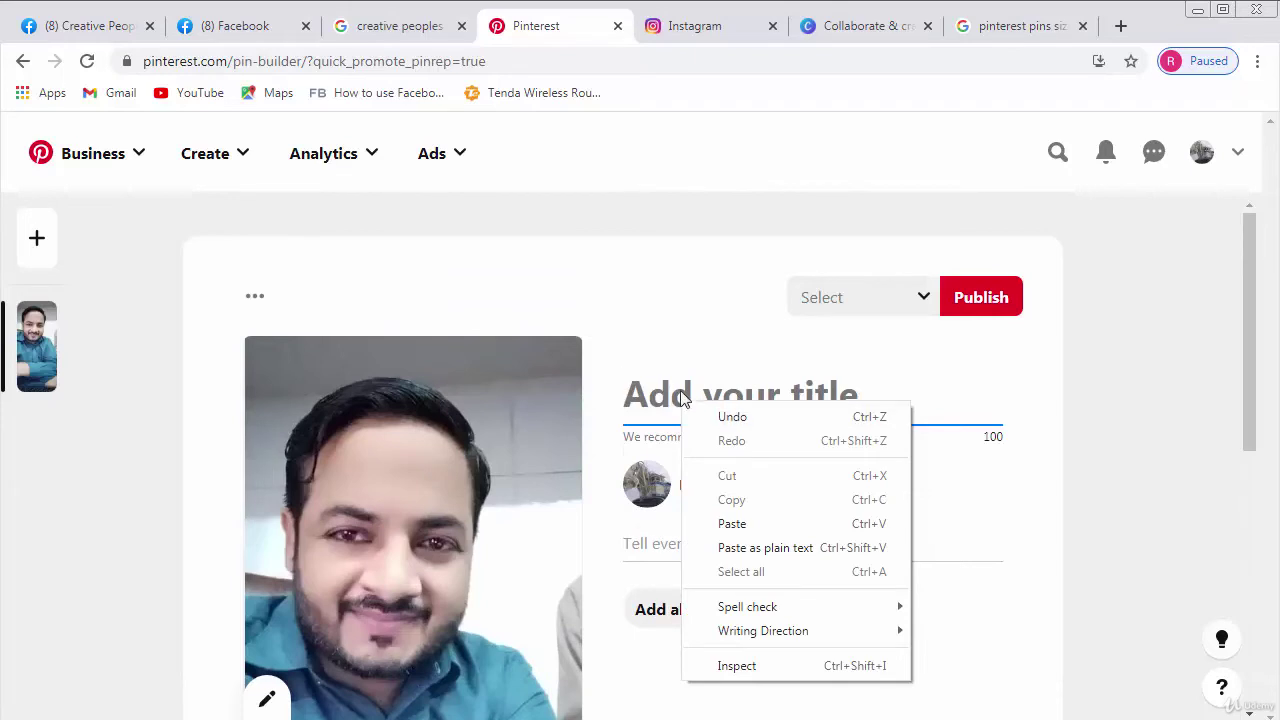
{"action": "left_click", "coordinate": [674, 390]}
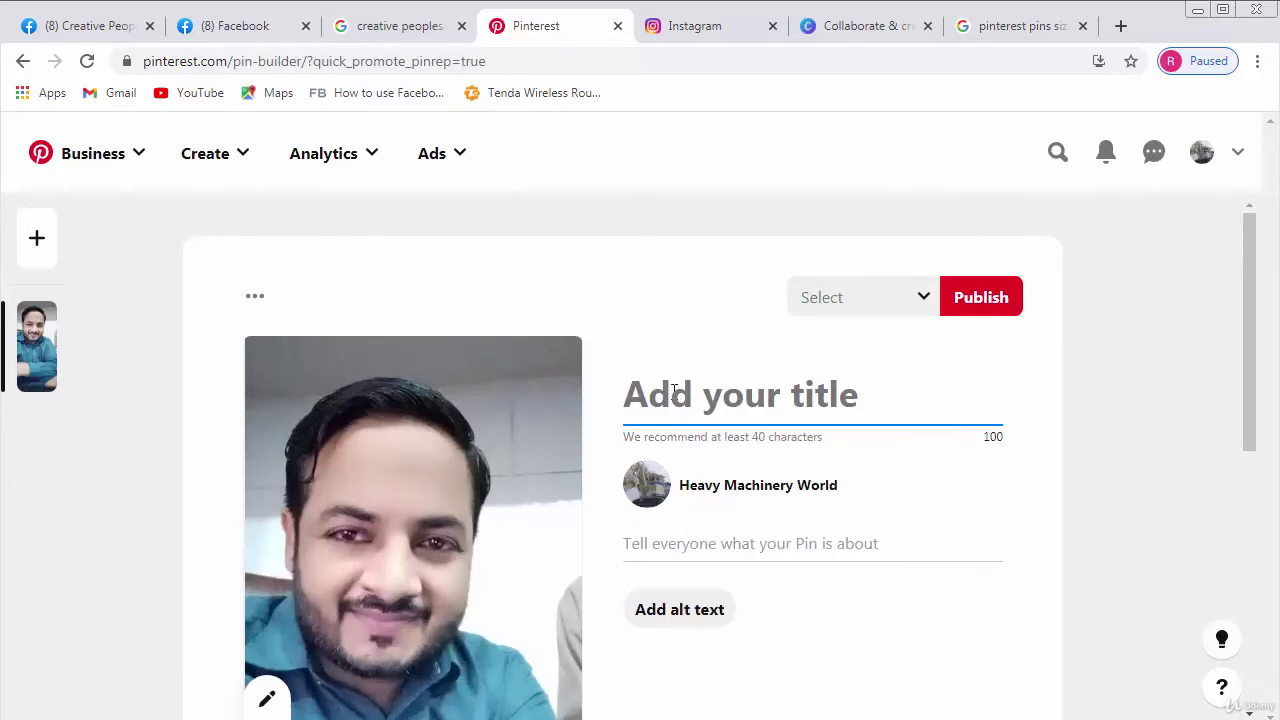
{"action": "type", "text": "H"}
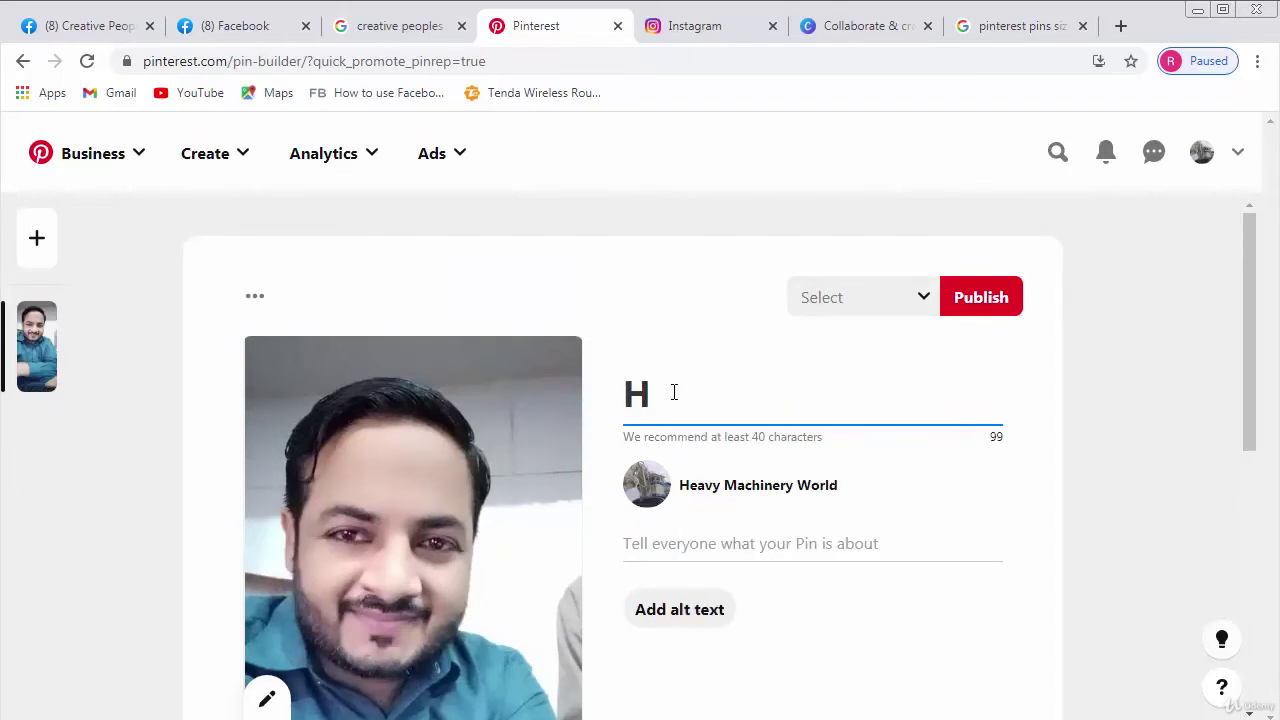
{"action": "type", "text": "eavy M"}
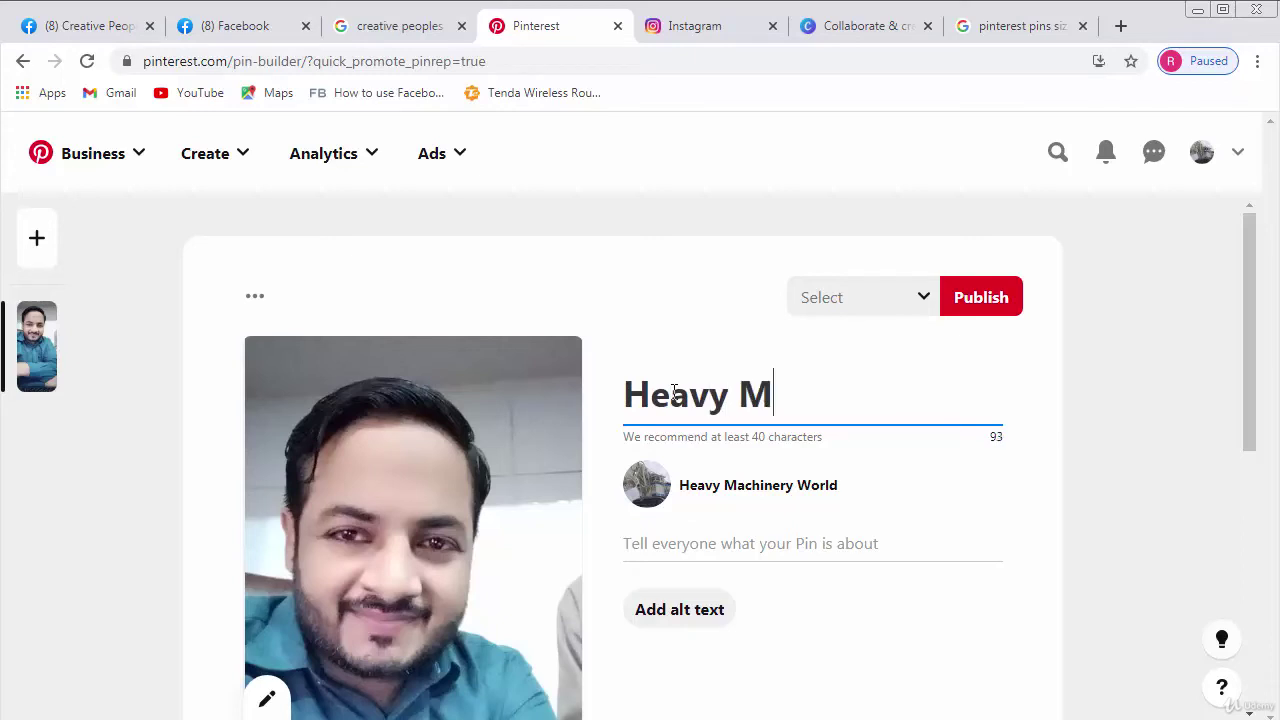
{"action": "type", "text": "achinery "}
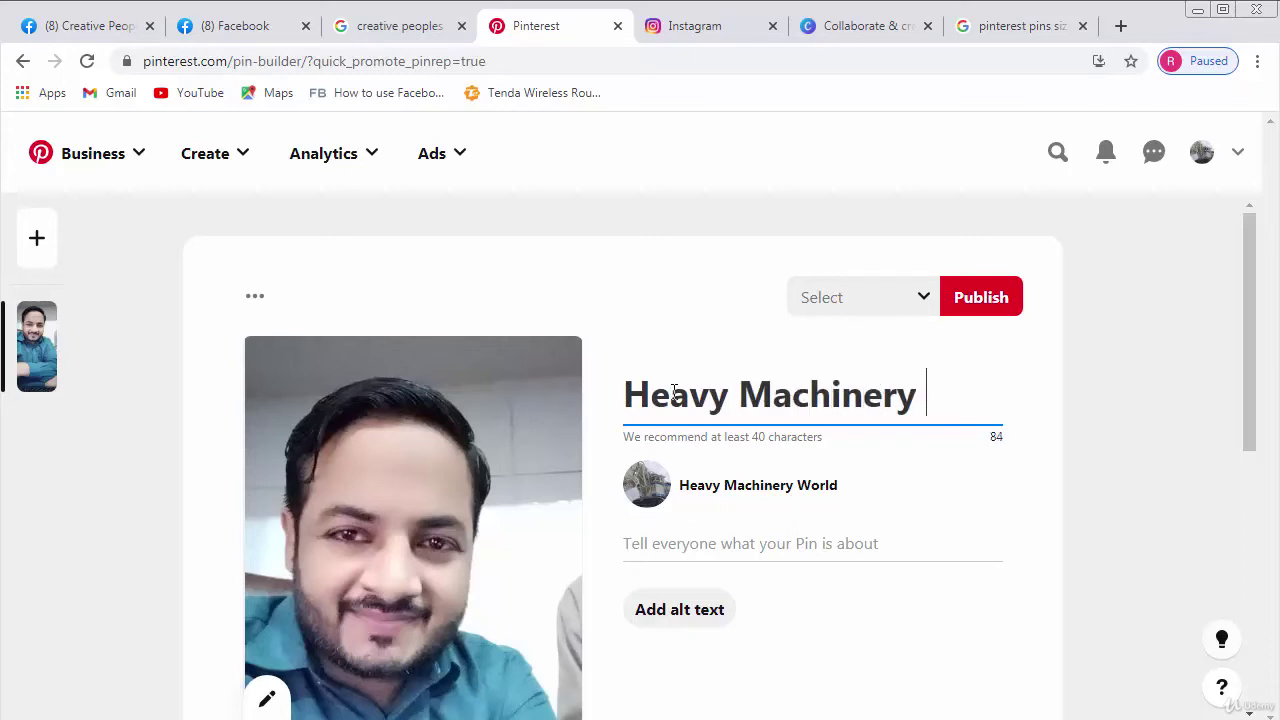
{"action": "type", "text": "World"}
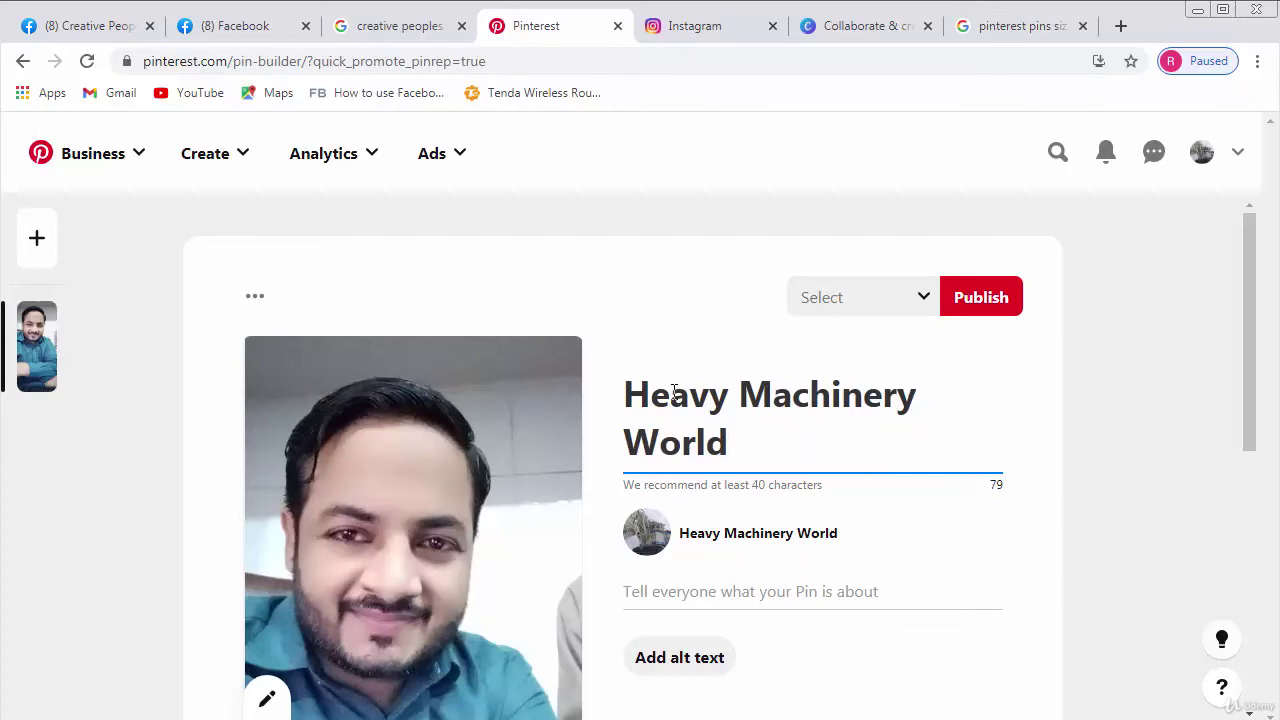
Copy the Pin's title text into its description
{"action": "left_click", "coordinate": [760, 585]}
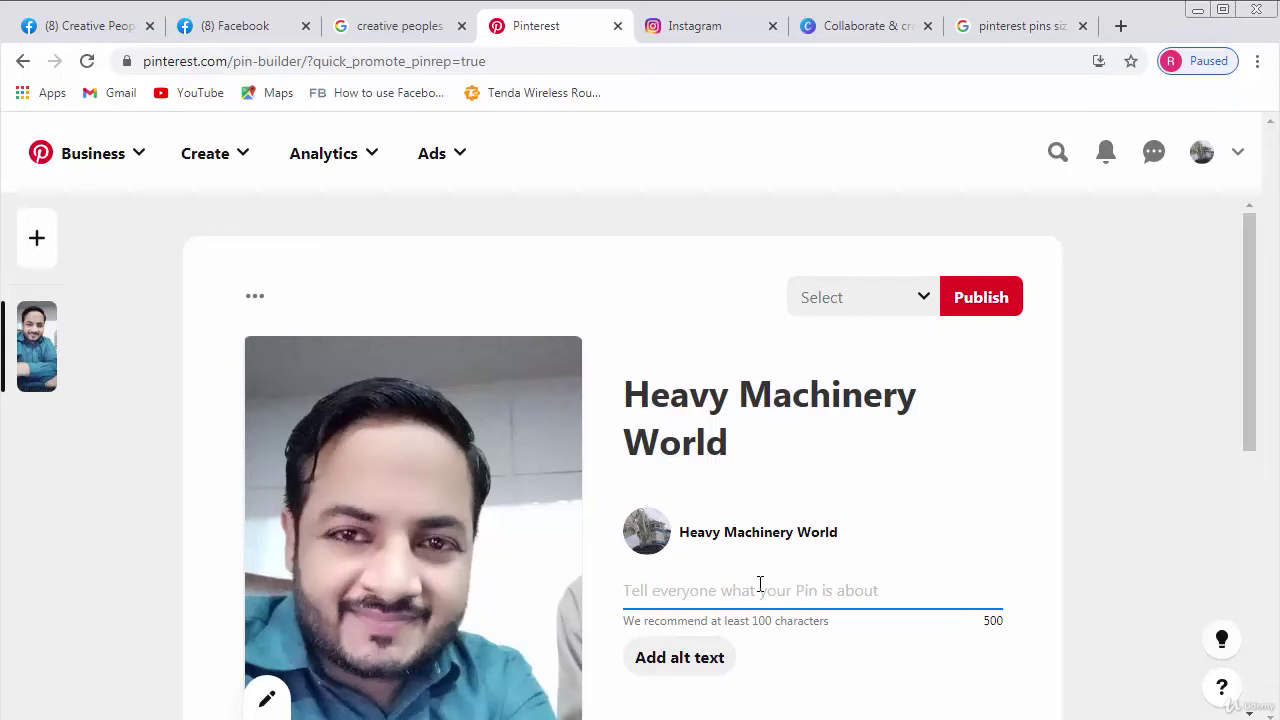
{"action": "left_click", "coordinate": [757, 437]}
{"action": "key", "text": "ctrl+a"}
{"action": "key", "text": "ctrl+c"}
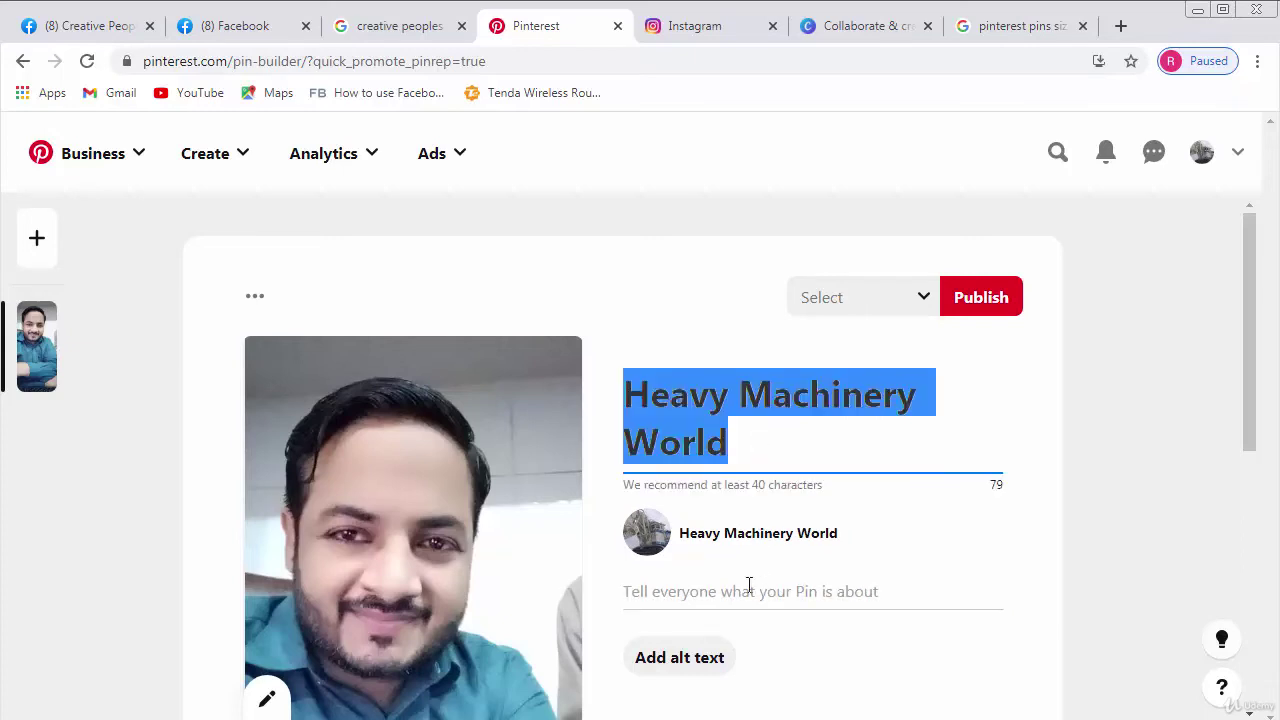
{"action": "left_click", "coordinate": [718, 612]}
{"action": "left_click", "coordinate": [727, 593]}
{"action": "key", "text": "ctrl+v"}
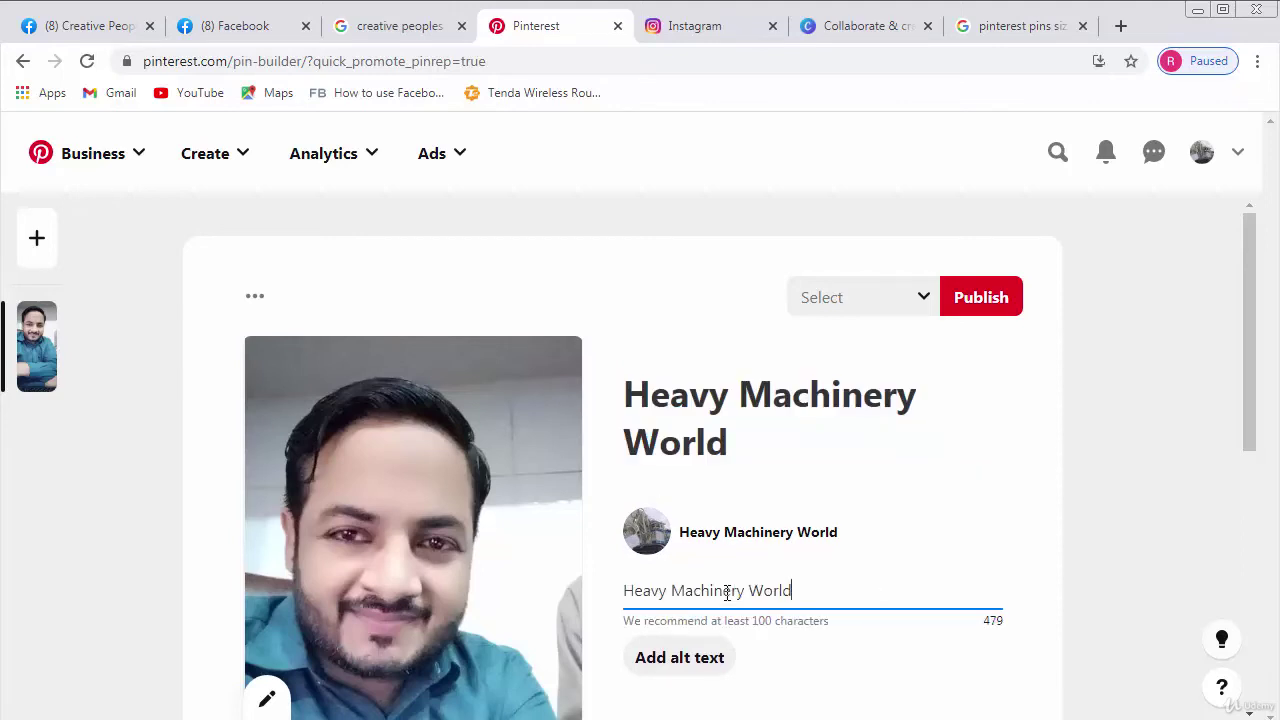
Add the hashtags #HeavyMachinery and #Machinery to the Pin description, separated from the first line by a blank line
{"action": "key", "text": "Return"}
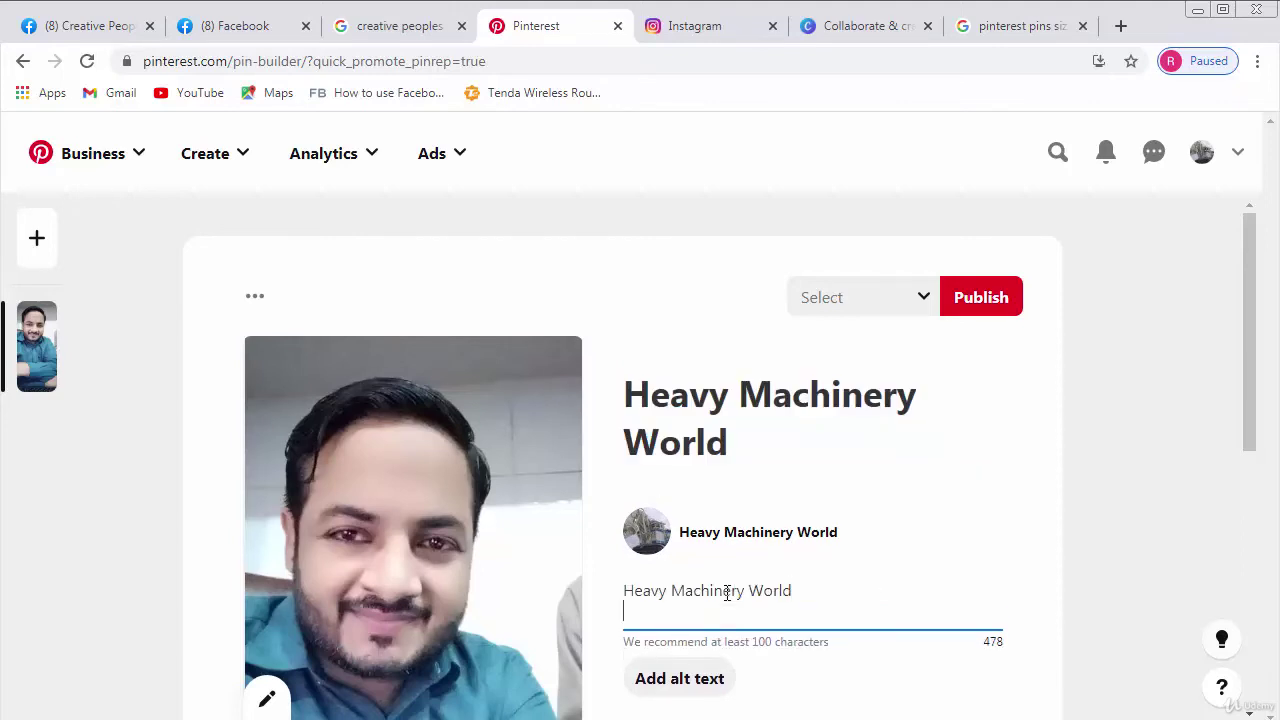
{"action": "key", "text": "Return"}
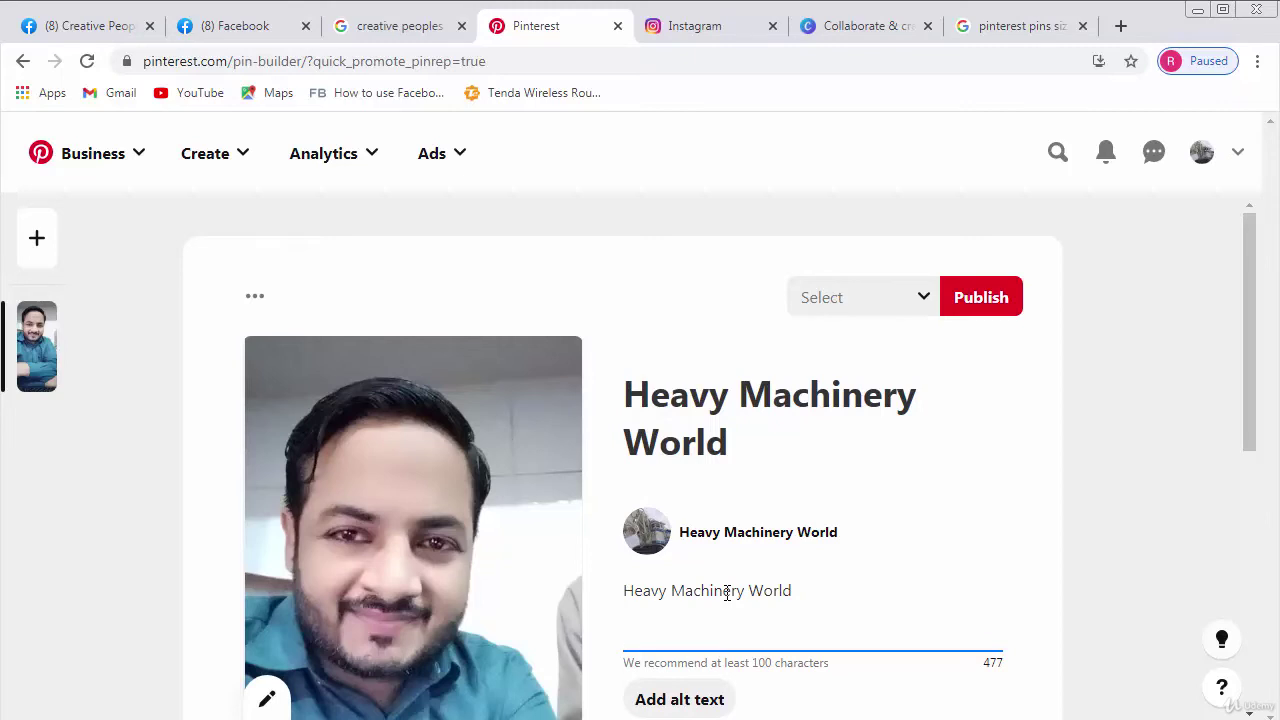
{"action": "type", "text": "#HeavyMachinery"}
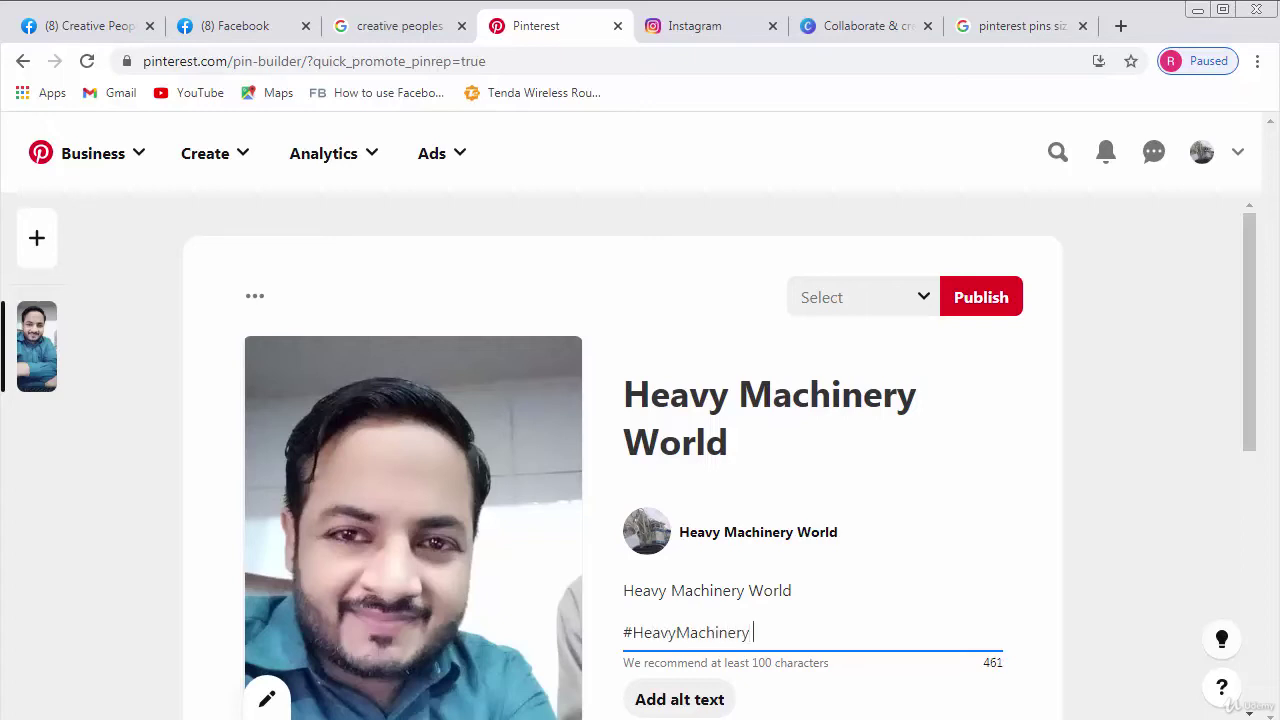
{"action": "type", "text": " #Machinery"}
Switch to Facebook, open the Heavy Machinery World page and copy its web address
{"action": "scroll", "coordinate": [790, 540], "scroll_direction": "down", "scroll_amount": 2}
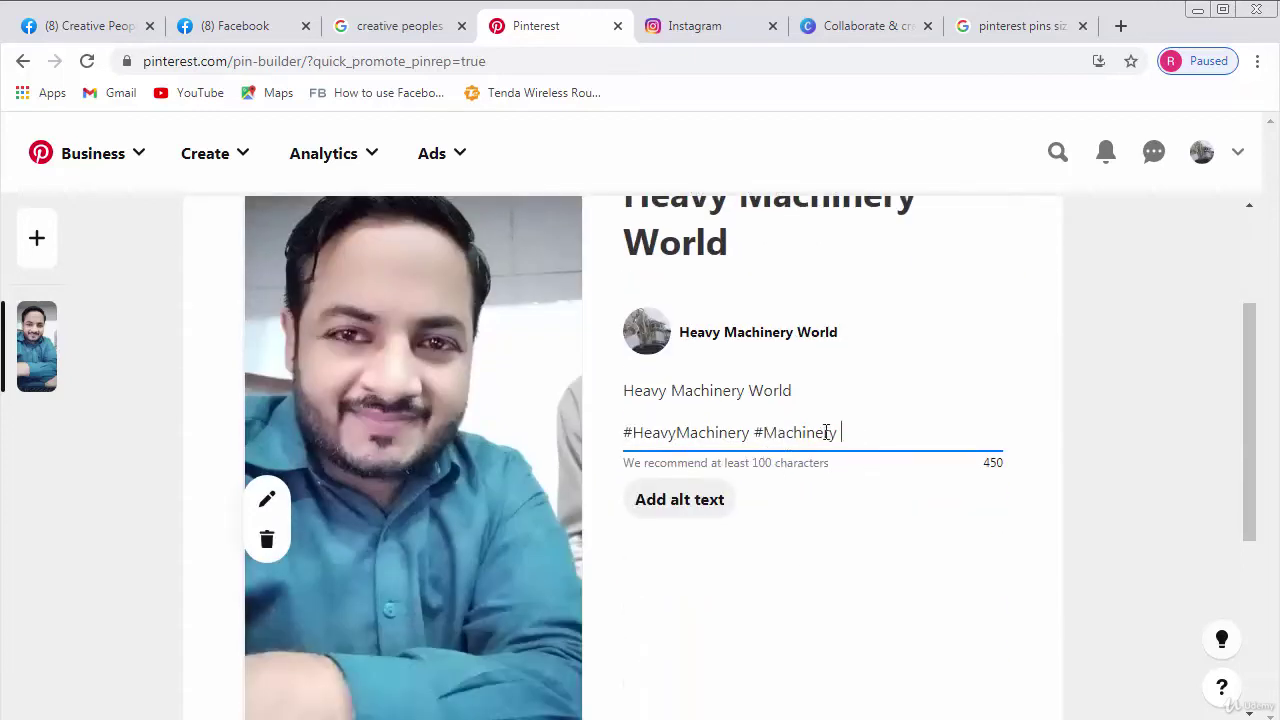
{"action": "scroll", "coordinate": [878, 437], "scroll_direction": "down", "scroll_amount": 2}
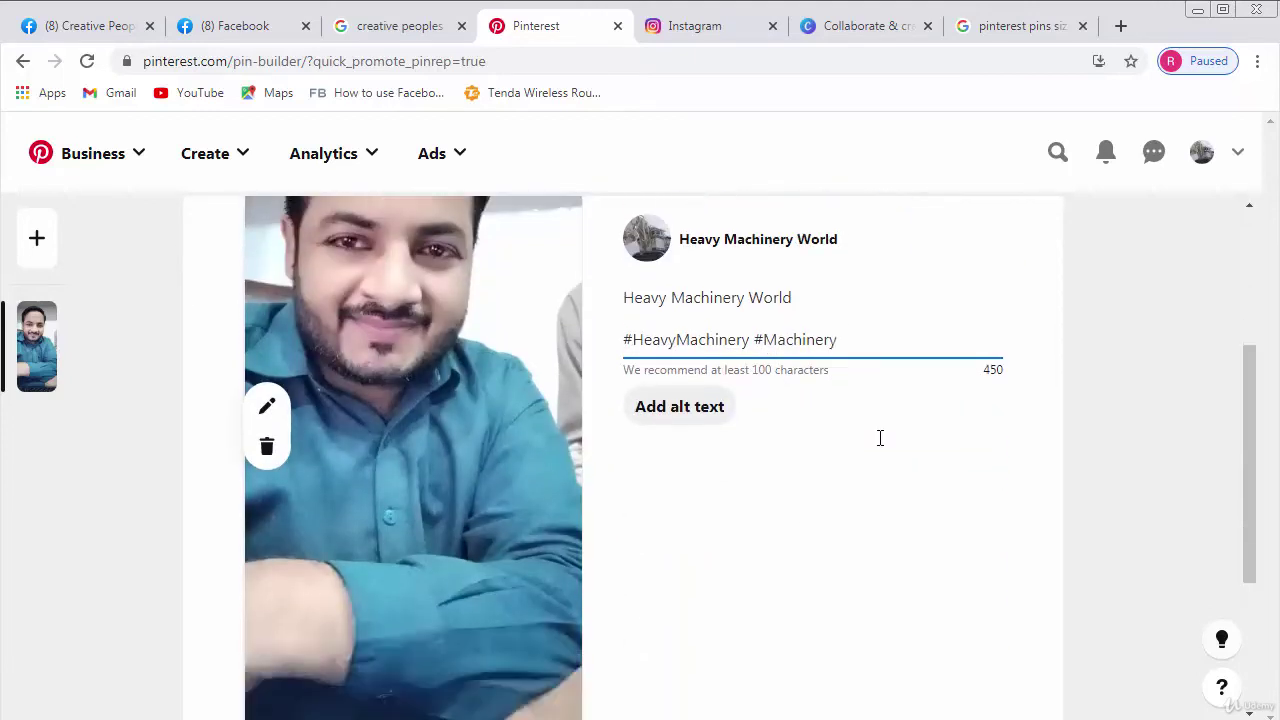
{"action": "scroll", "coordinate": [878, 446], "scroll_direction": "down", "scroll_amount": 2}
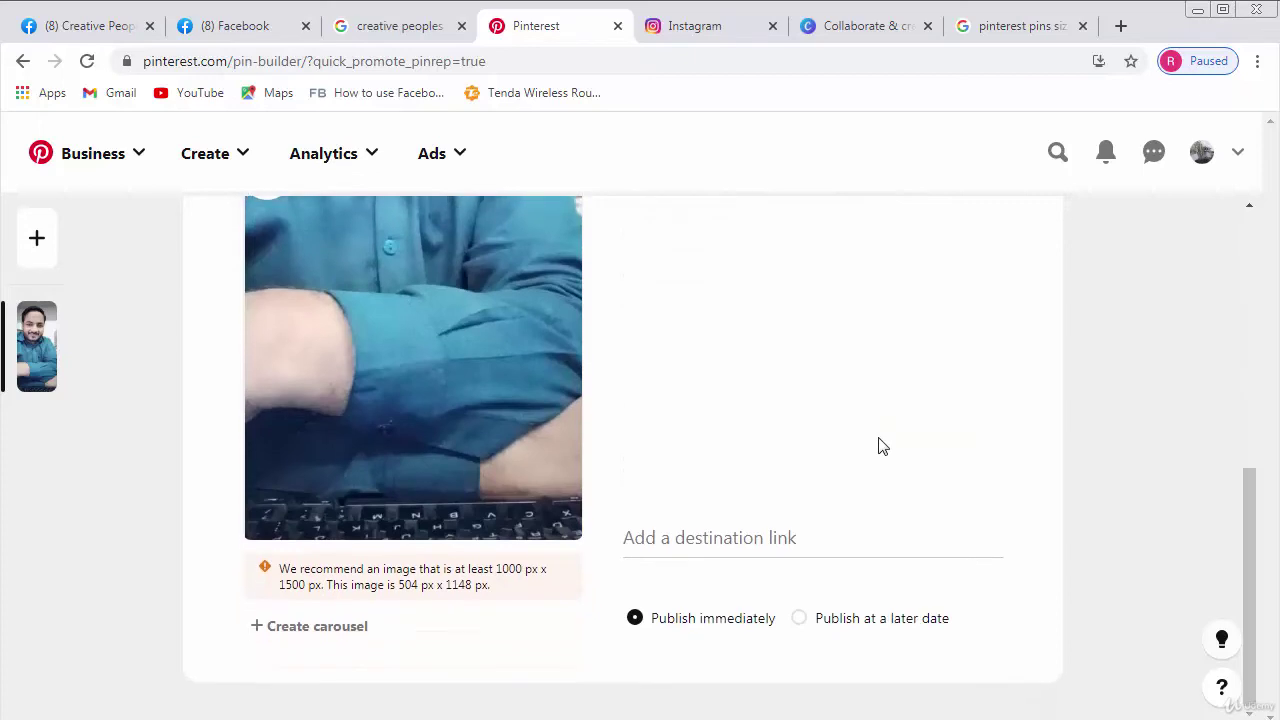
{"action": "left_click", "coordinate": [666, 535]}
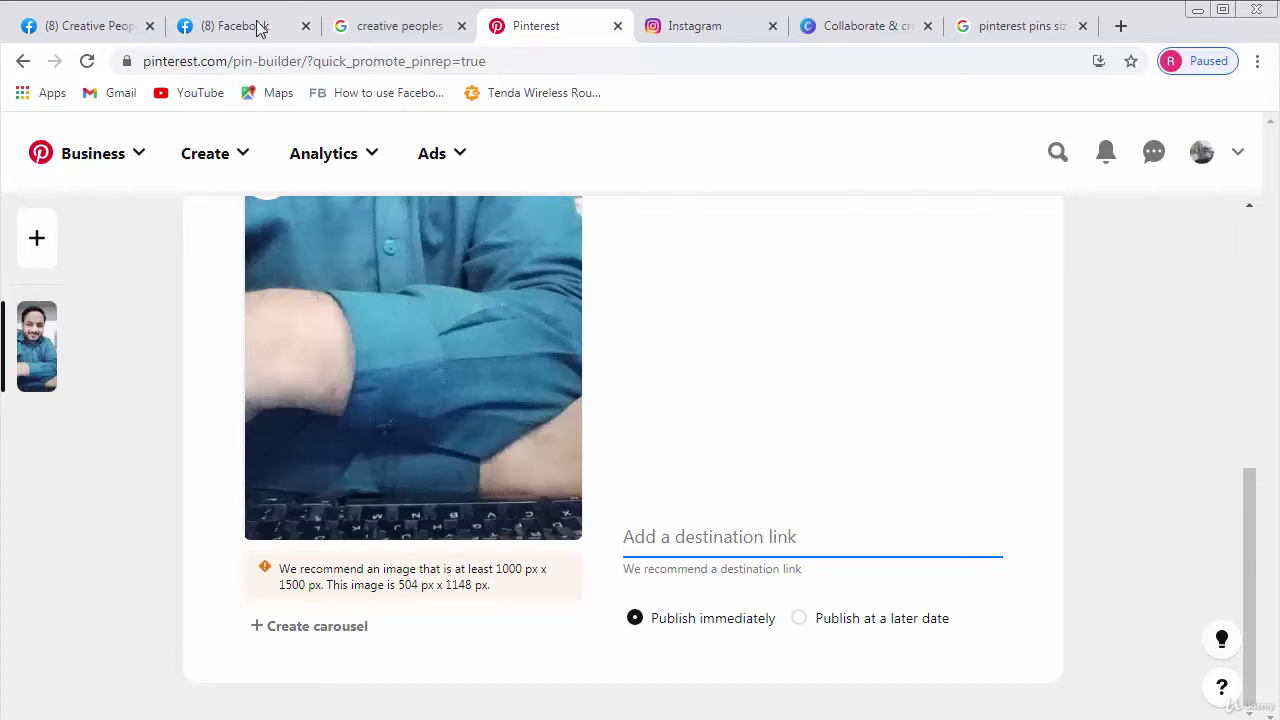
{"action": "left_click", "coordinate": [222, 28]}
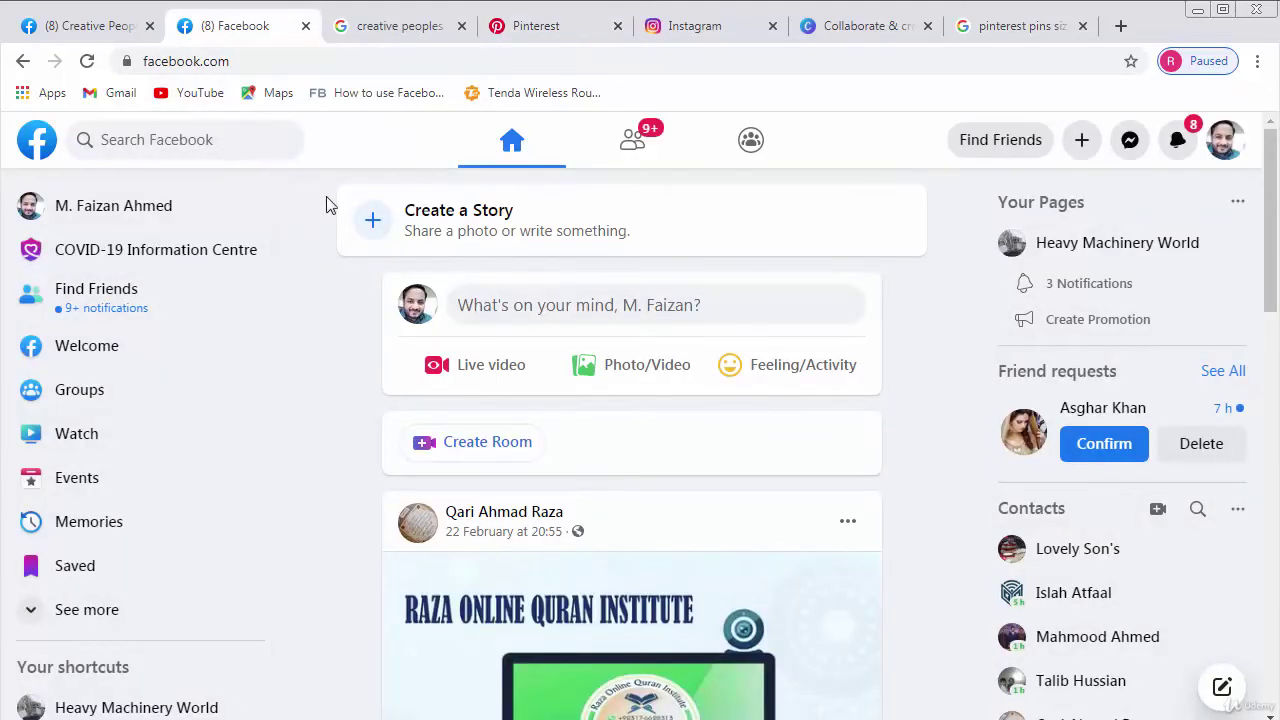
{"action": "left_click", "coordinate": [1058, 252]}
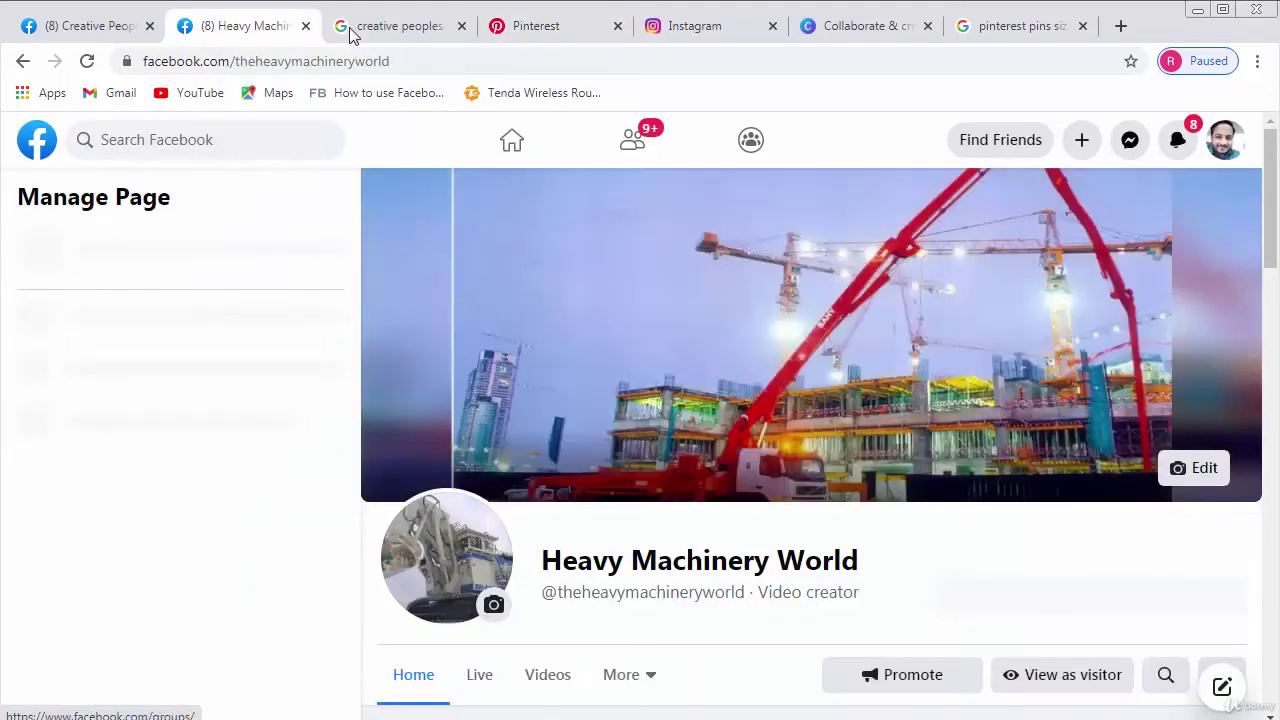
{"action": "left_click", "coordinate": [258, 61]}
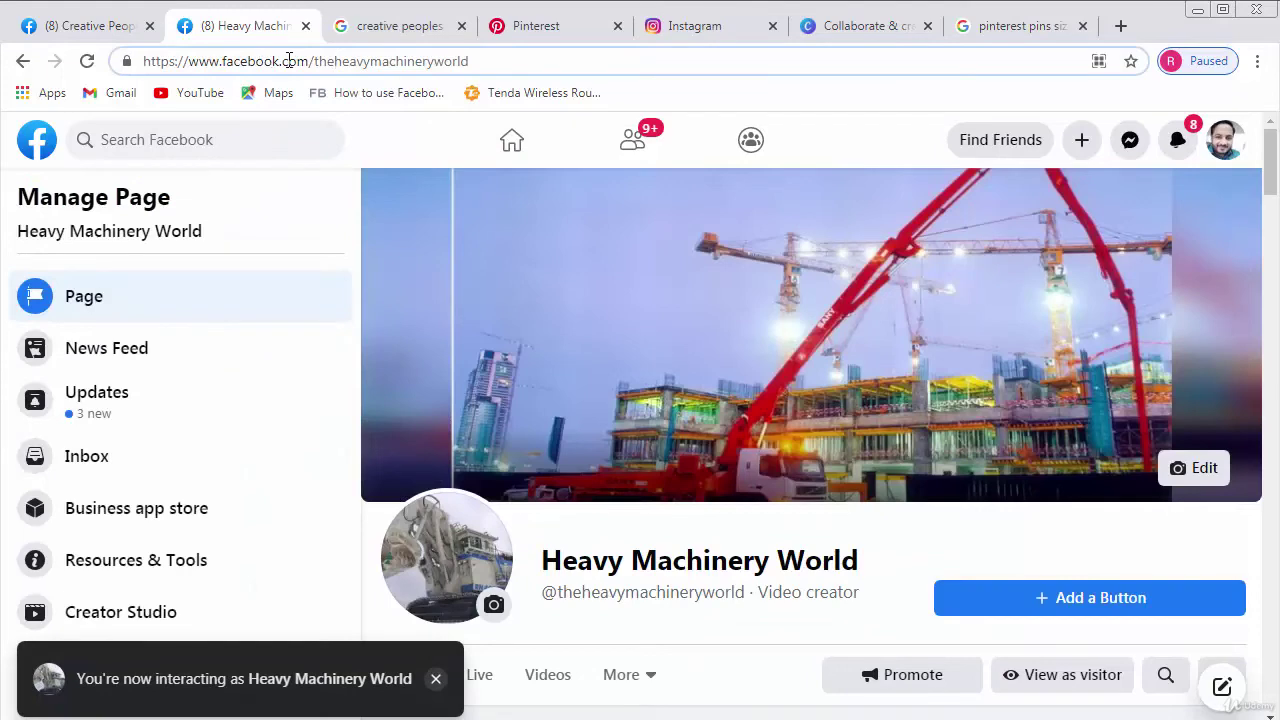
{"action": "left_click", "coordinate": [290, 66]}
{"action": "right_click", "coordinate": [290, 66]}
{"action": "left_click", "coordinate": [334, 131]}
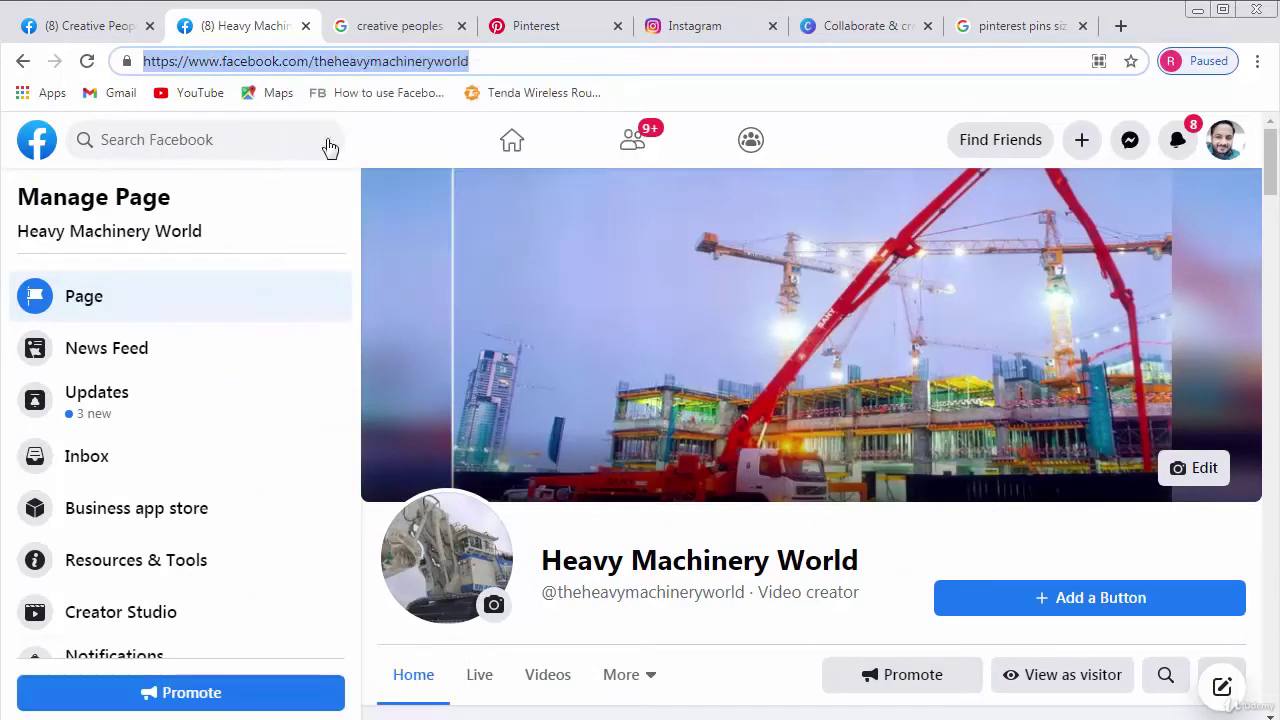
Return to the Pinterest Pin builder and set the copied Facebook page address as the Pin's destination link
{"action": "left_click", "coordinate": [537, 25]}
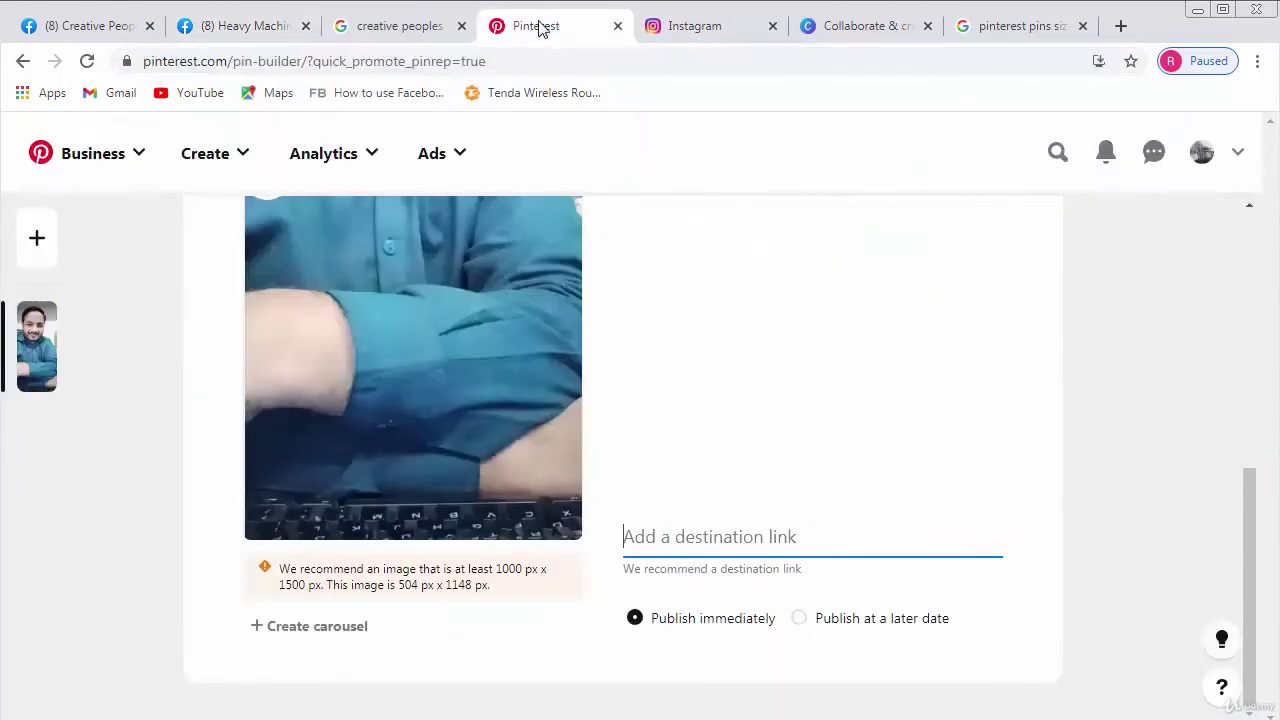
{"action": "left_click", "coordinate": [738, 534]}
{"action": "key", "text": "ctrl+v"}
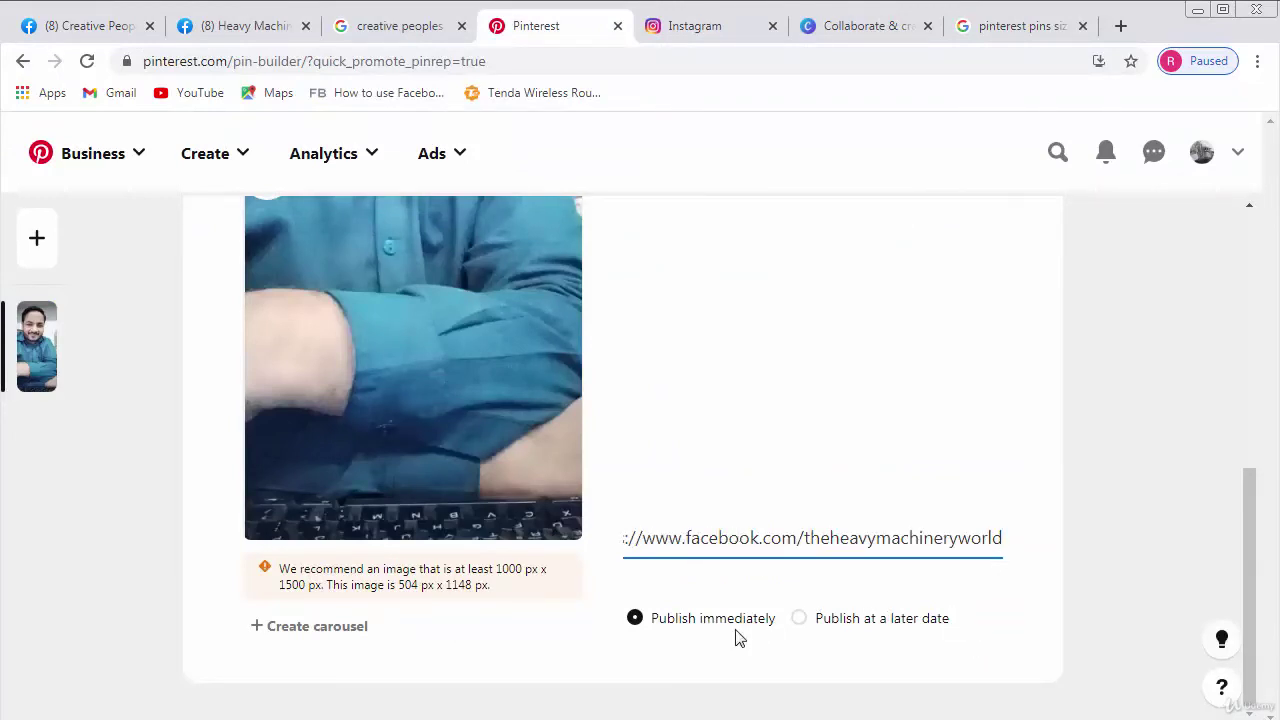
Open the list of boards available for saving the Pin
{"action": "scroll", "coordinate": [780, 590], "scroll_direction": "up", "scroll_amount": 5}
{"action": "scroll", "coordinate": [800, 560], "scroll_direction": "up", "scroll_amount": 1}
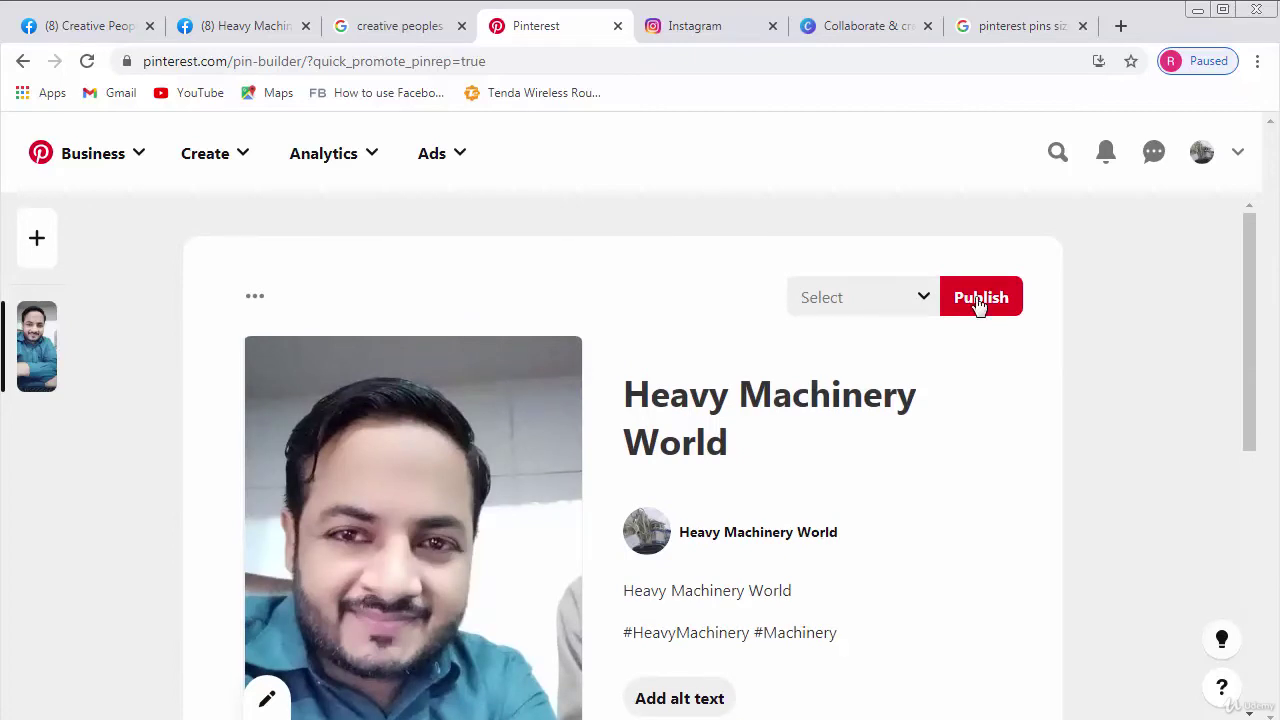
{"action": "right_click", "coordinate": [979, 303]}
{"action": "left_click", "coordinate": [968, 300]}
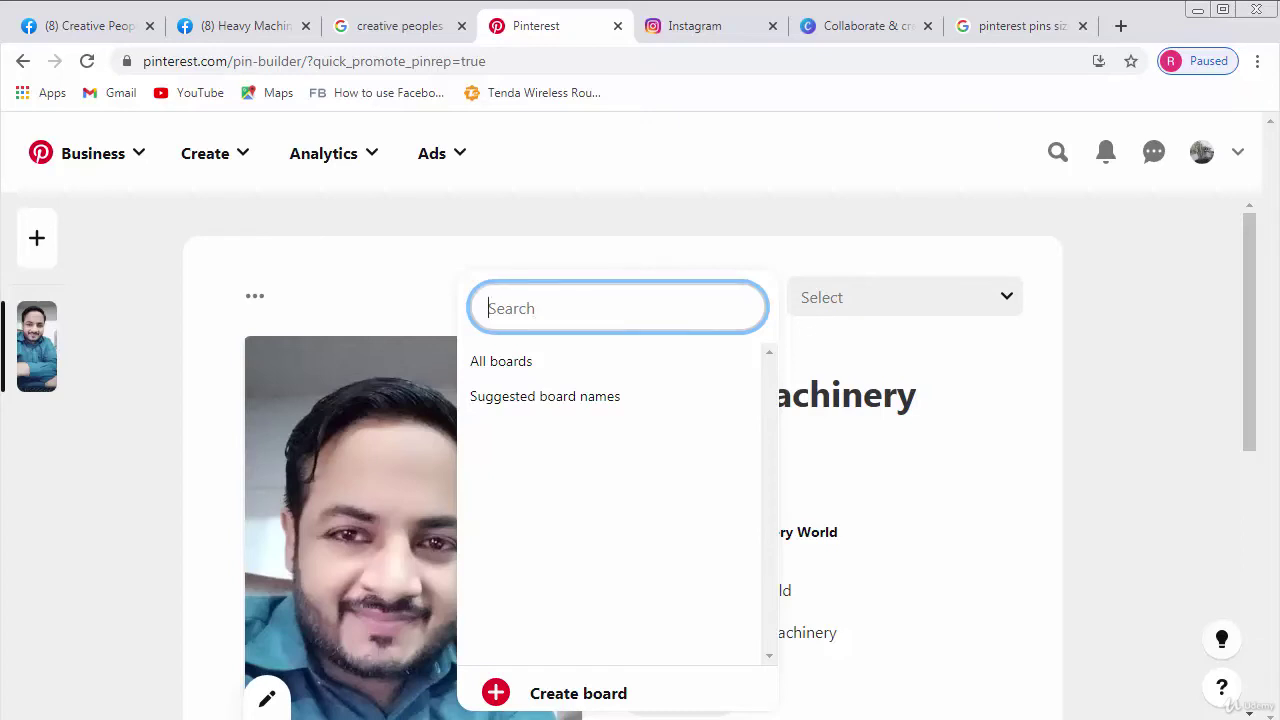
Switch to Notepad and list the example board topics Technology, Machinery, Health and Fashion on separate lines
{"action": "key", "text": "alt+Tab"}
{"action": "left_click_drag", "start_coordinate": [594, 260], "coordinate": [560, 212]}
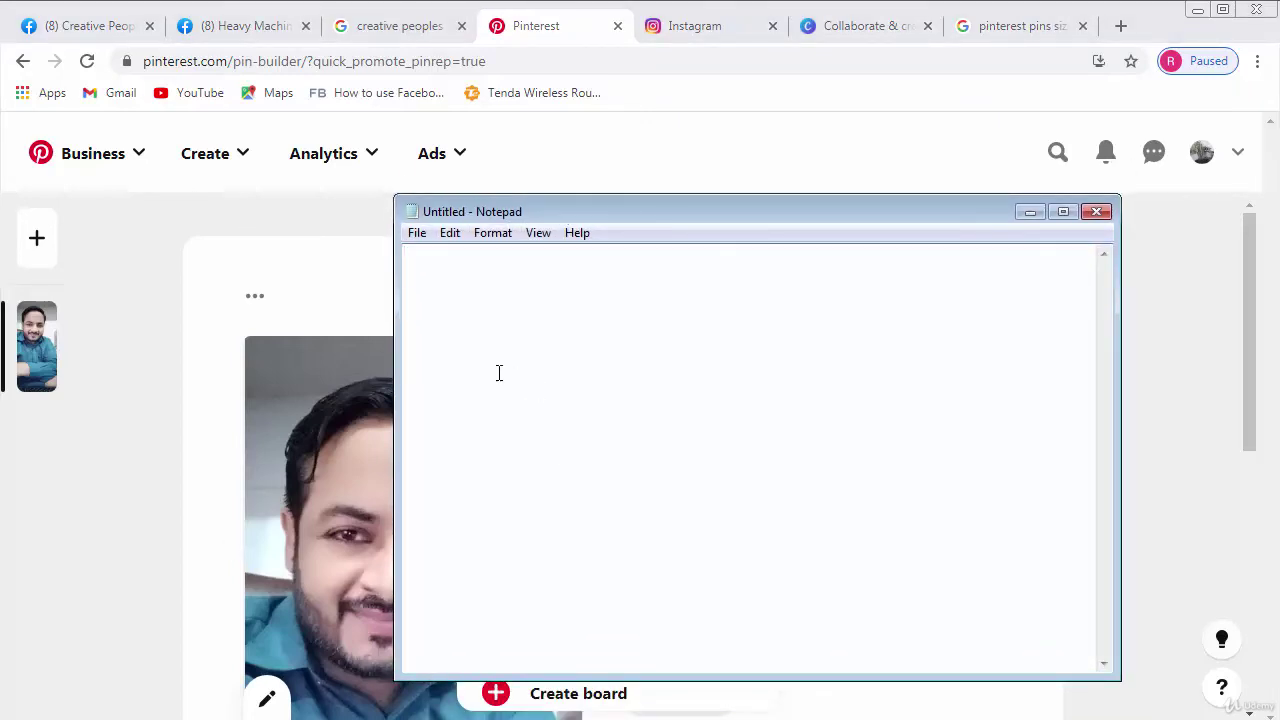
{"action": "type", "text": "Technology "}
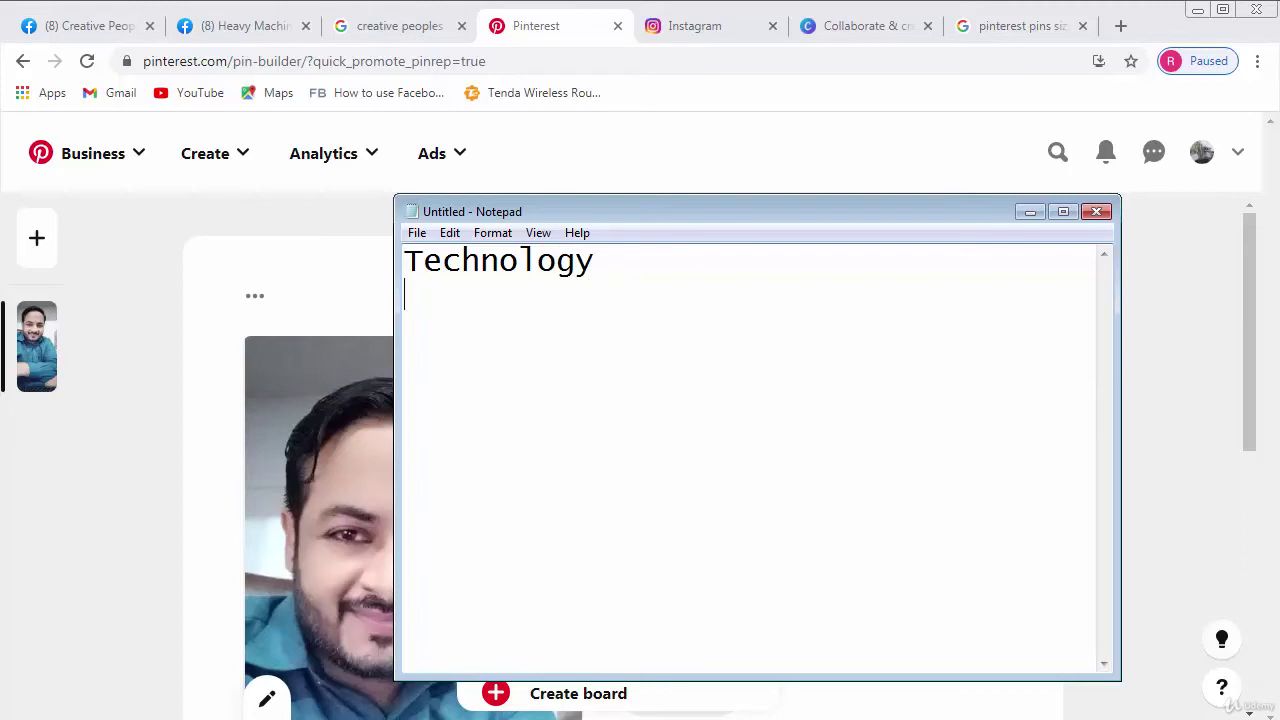
{"action": "type", "text": "Machinery"}
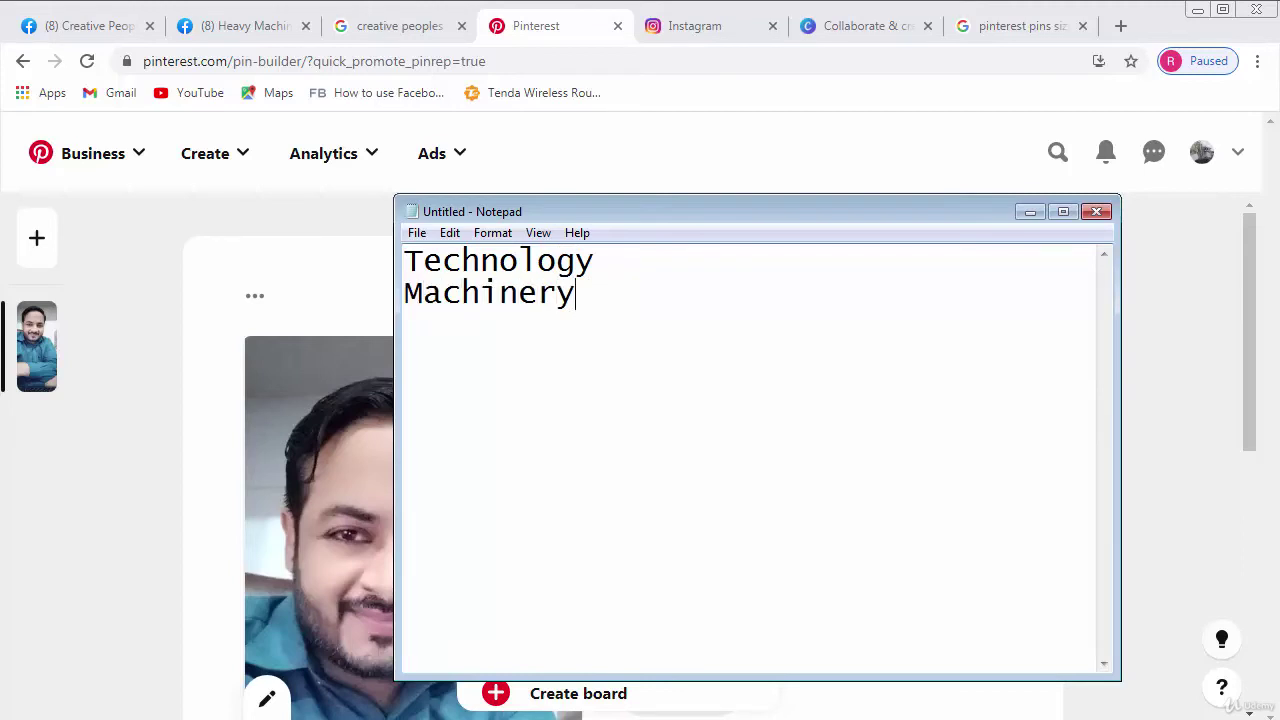
{"action": "key", "text": "Return"}
{"action": "type", "text": "Health"}
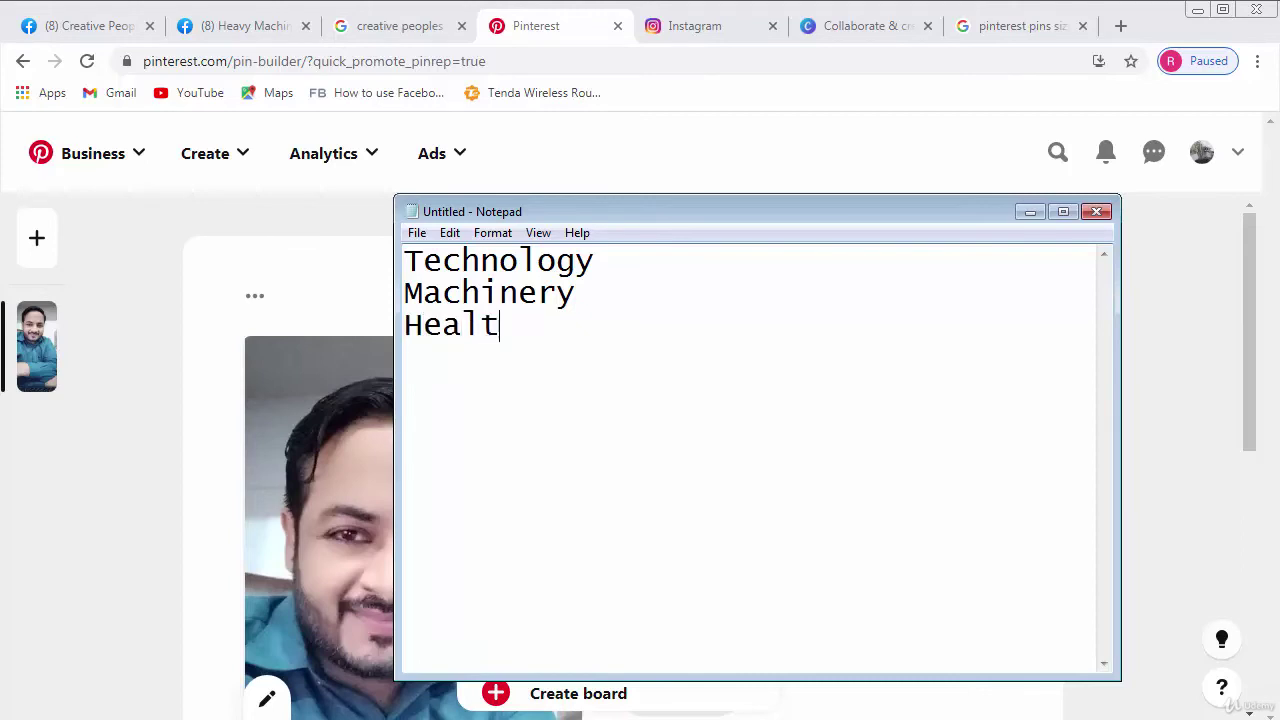
{"action": "key", "text": "Return"}
{"action": "type", "text": "Fashion"}
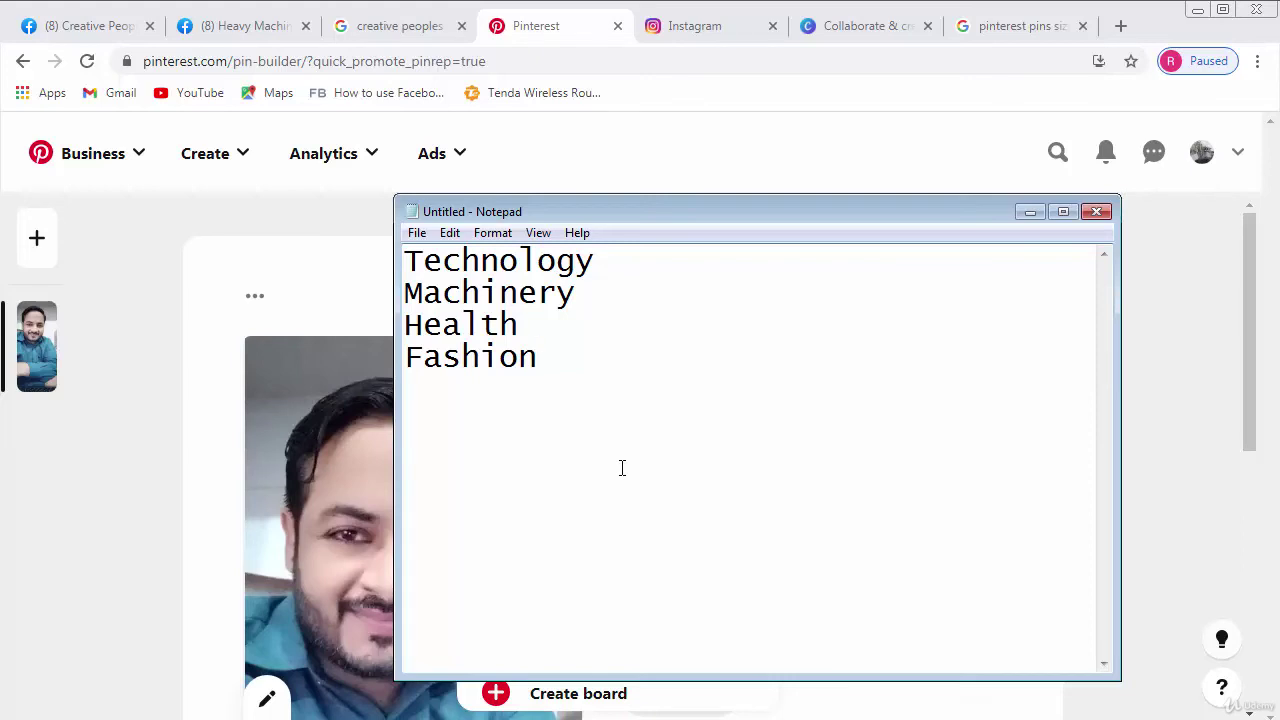
Return to the Pin builder and create a non-secret board named "Heavy Machinery" for the Pin
{"action": "left_click", "coordinate": [293, 230]}
{"action": "left_click", "coordinate": [933, 305]}
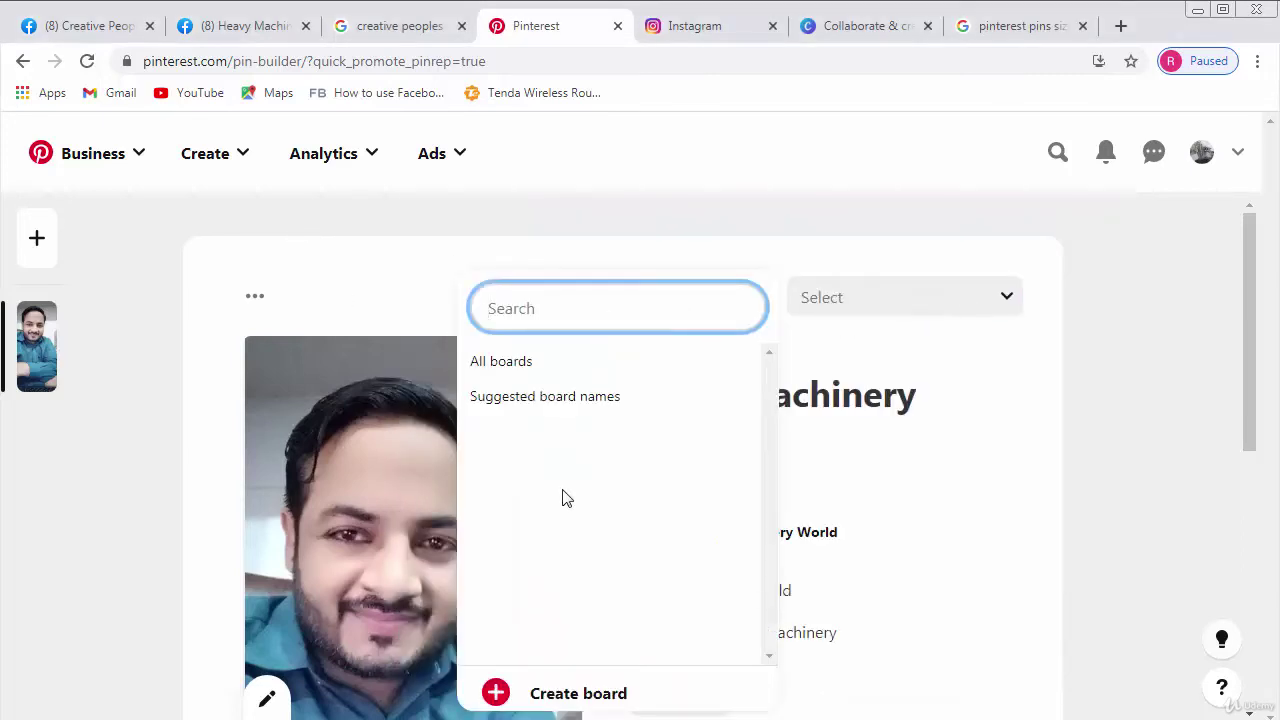
{"action": "left_click", "coordinate": [560, 698]}
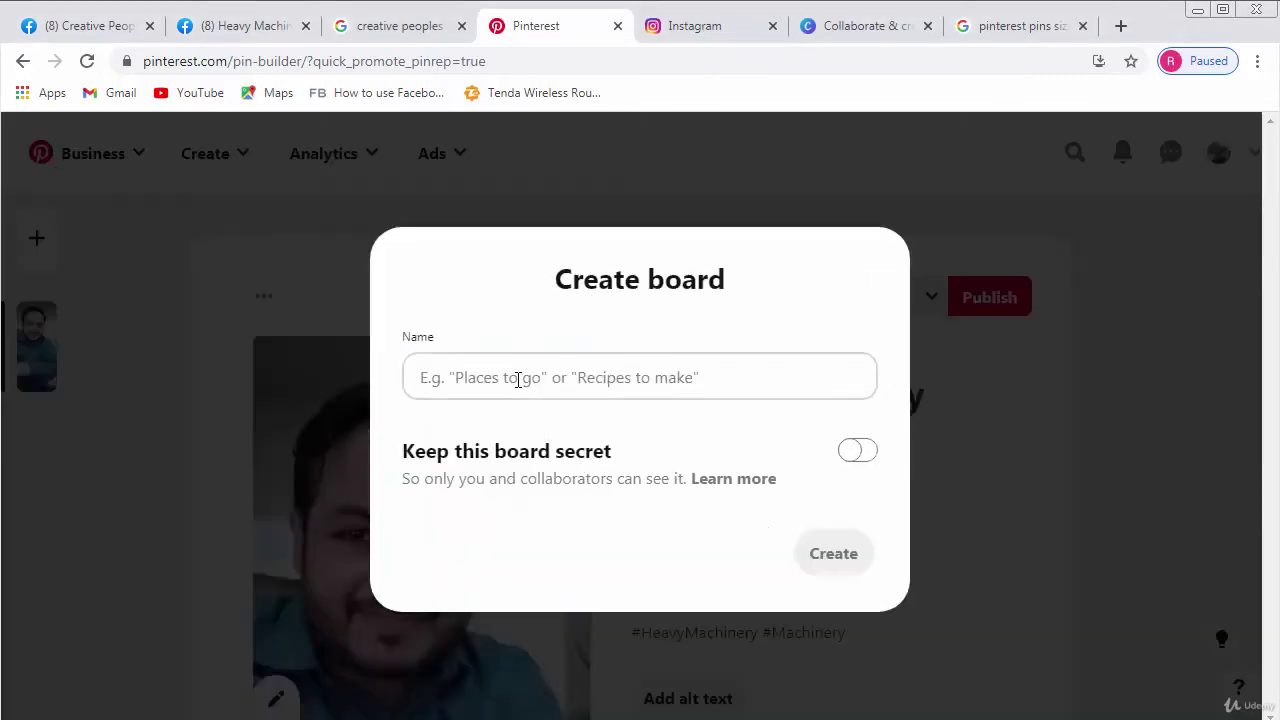
{"action": "left_click", "coordinate": [517, 378]}
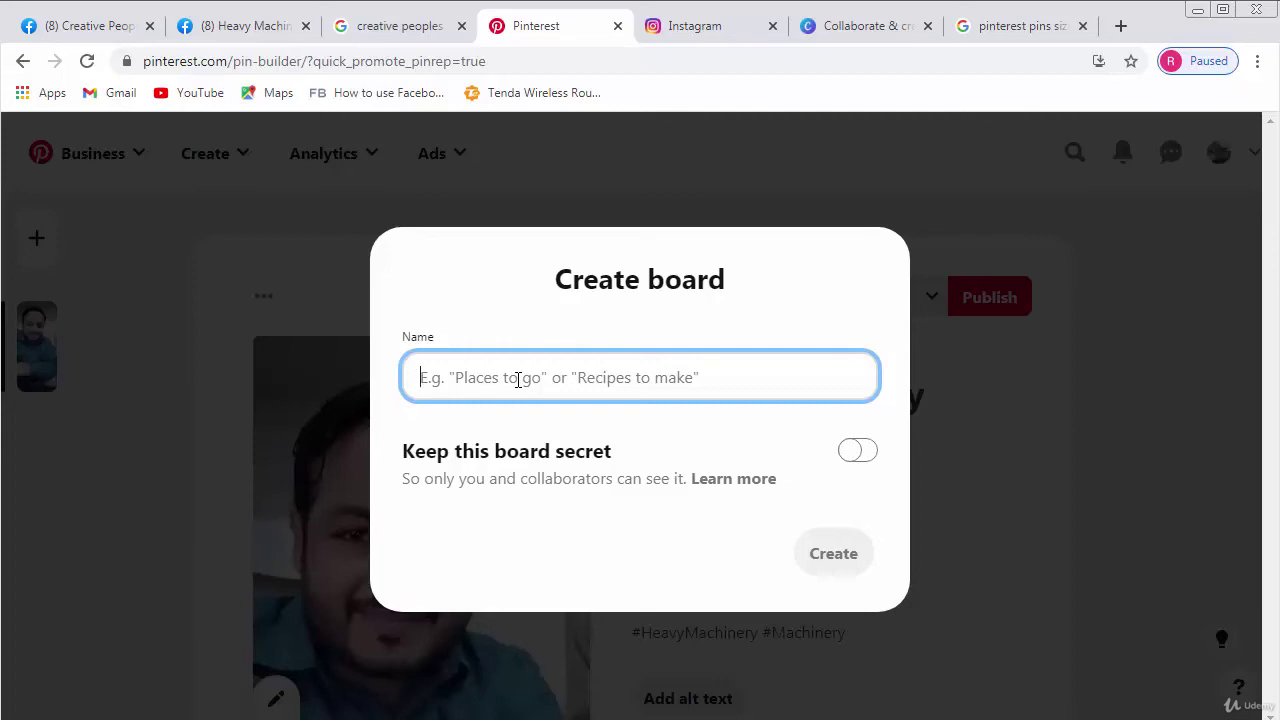
{"action": "type", "text": "Heav"}
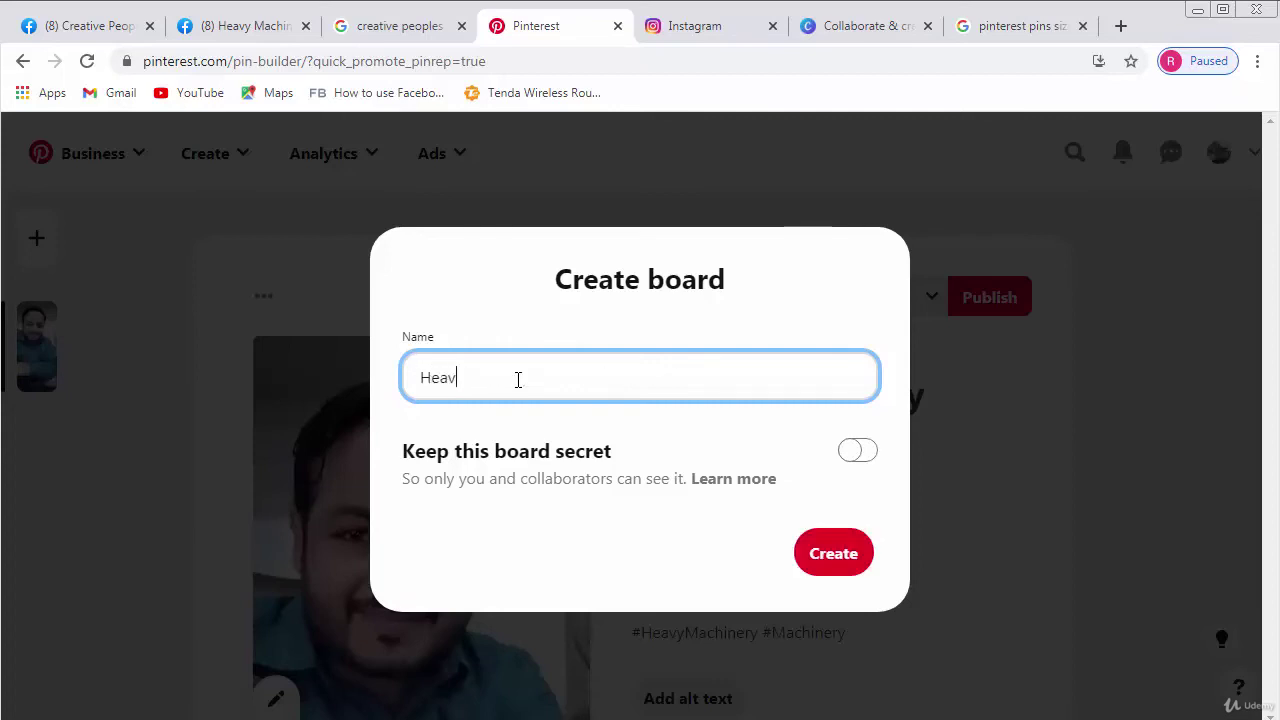
{"action": "type", "text": "y Machinery"}
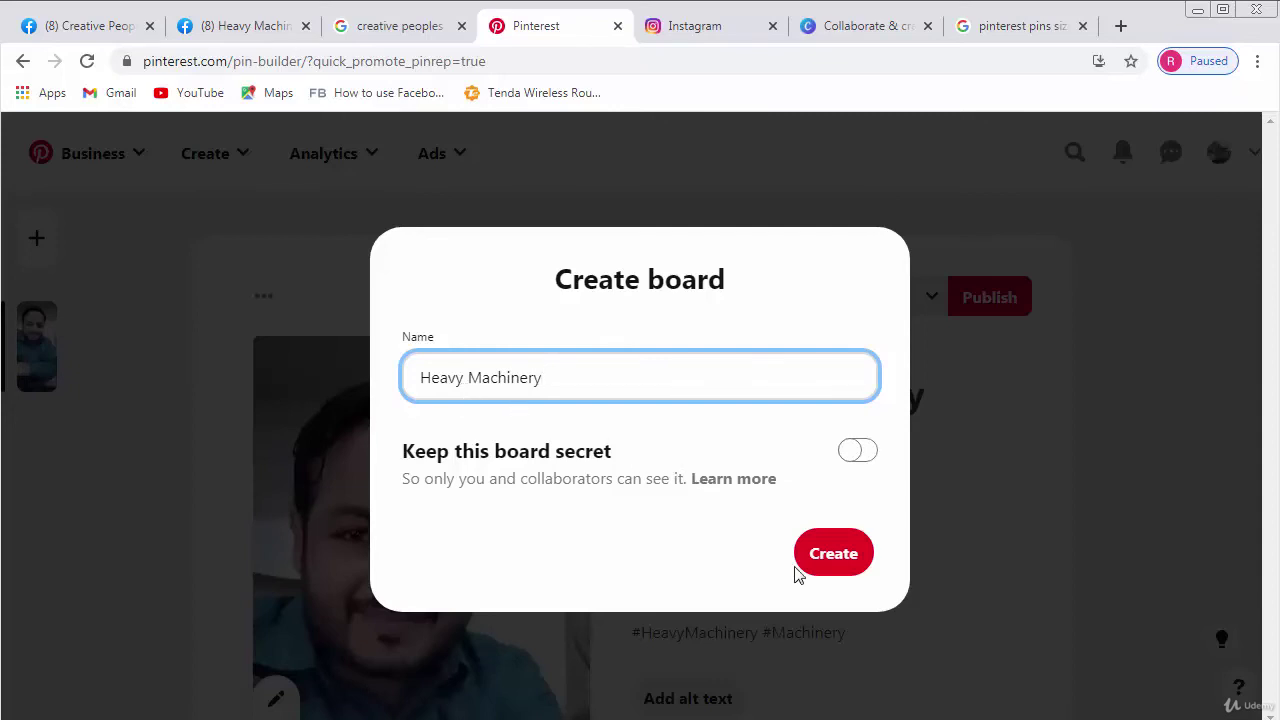
{"action": "left_click", "coordinate": [838, 567]}
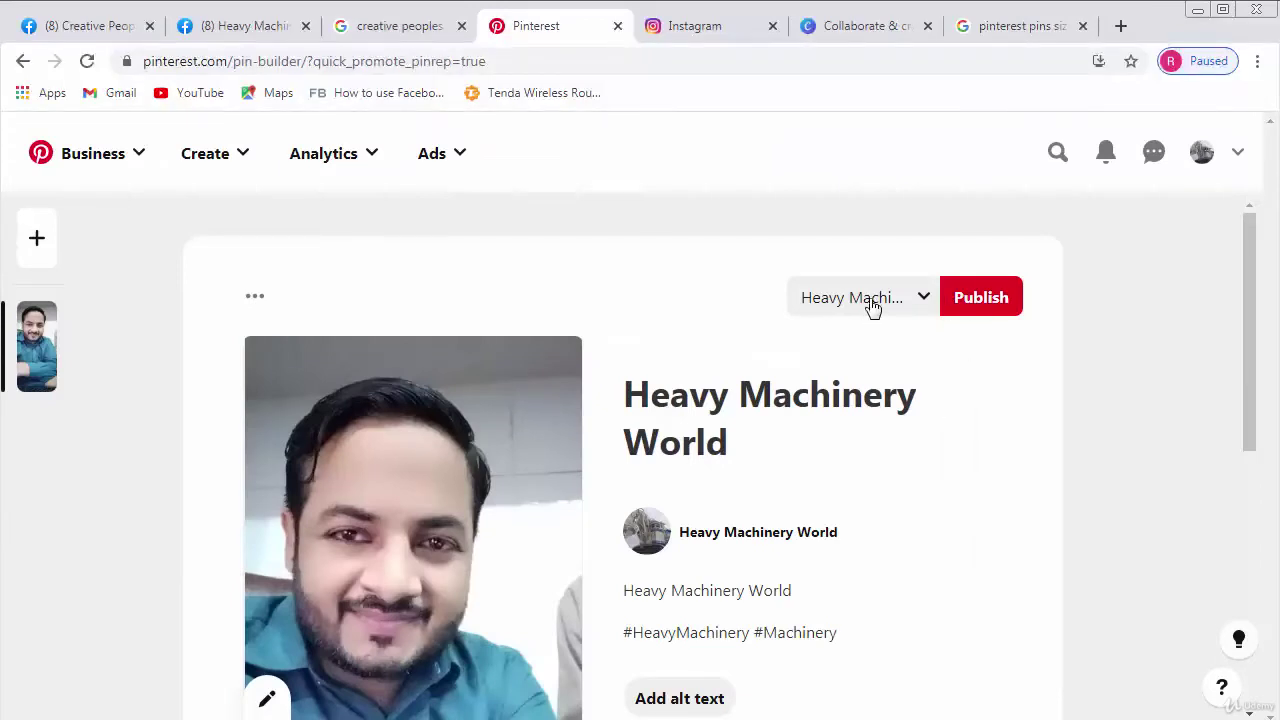
Publish the Pin to the Heavy Machinery board and dismiss the introduction to promoting Pins without taking the tour
{"action": "left_click", "coordinate": [978, 301]}
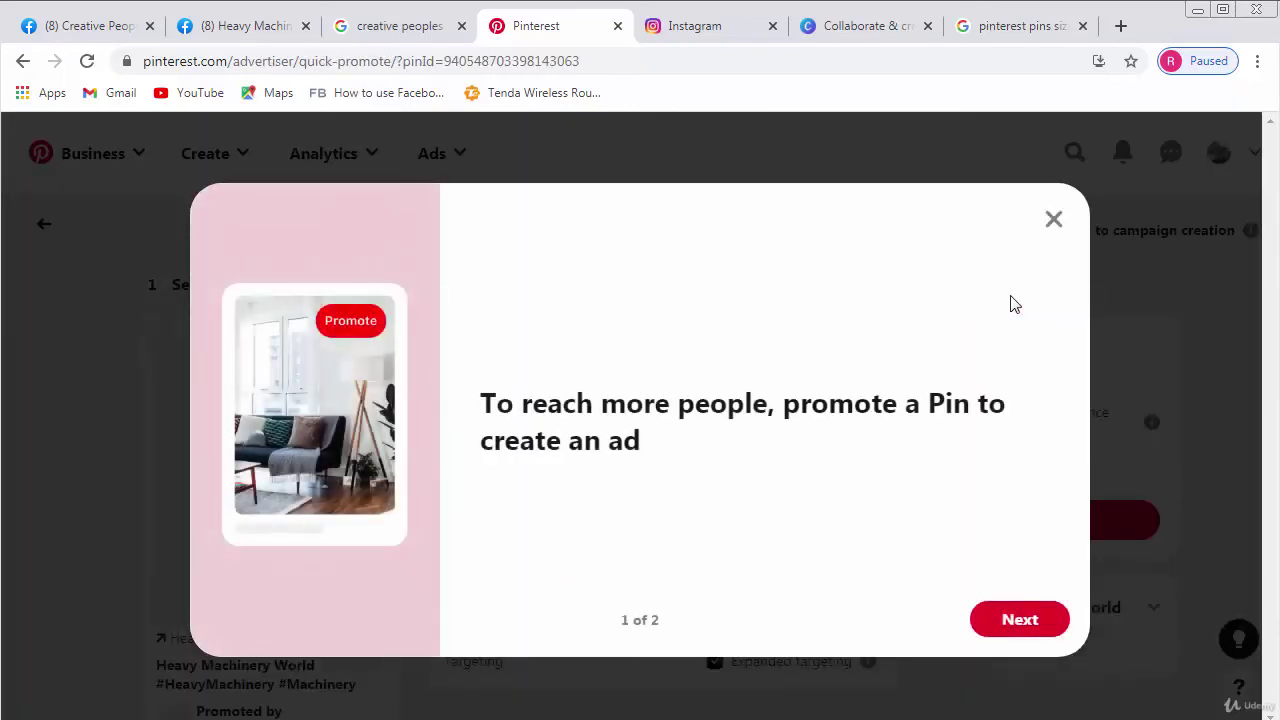
{"action": "left_click", "coordinate": [1022, 627]}
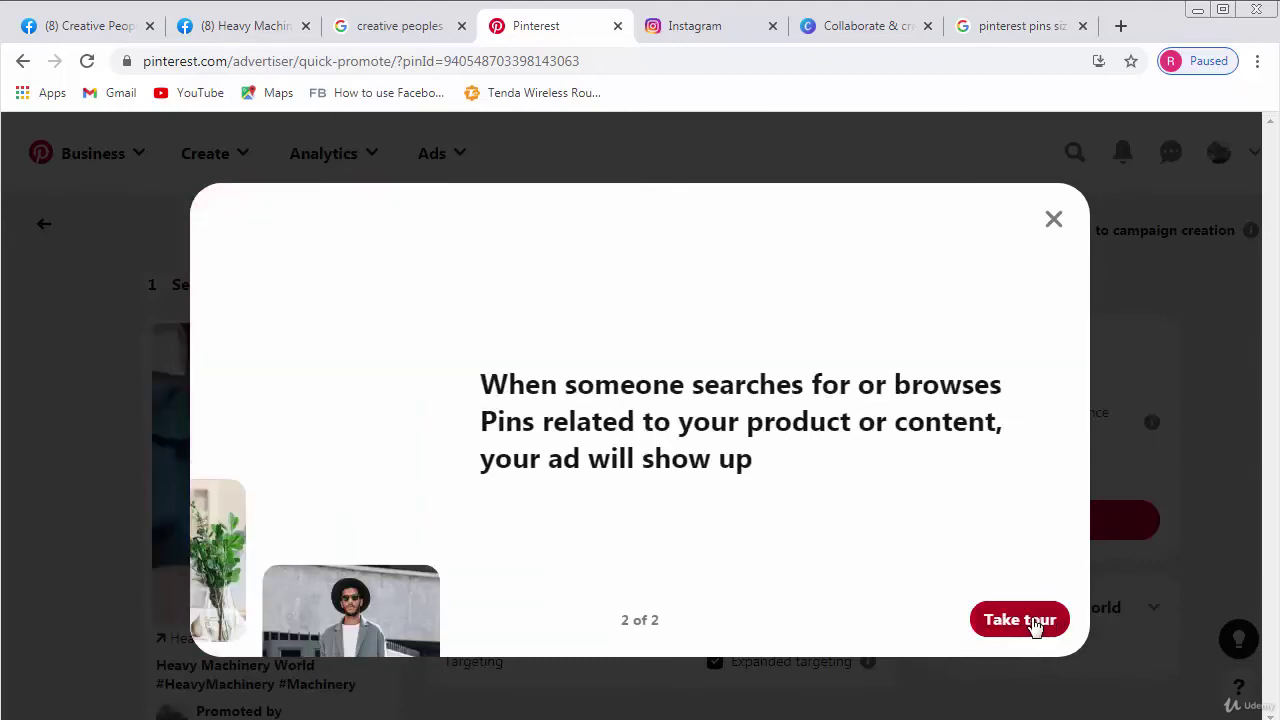
{"action": "right_click", "coordinate": [1045, 224]}
{"action": "left_click", "coordinate": [1049, 218]}
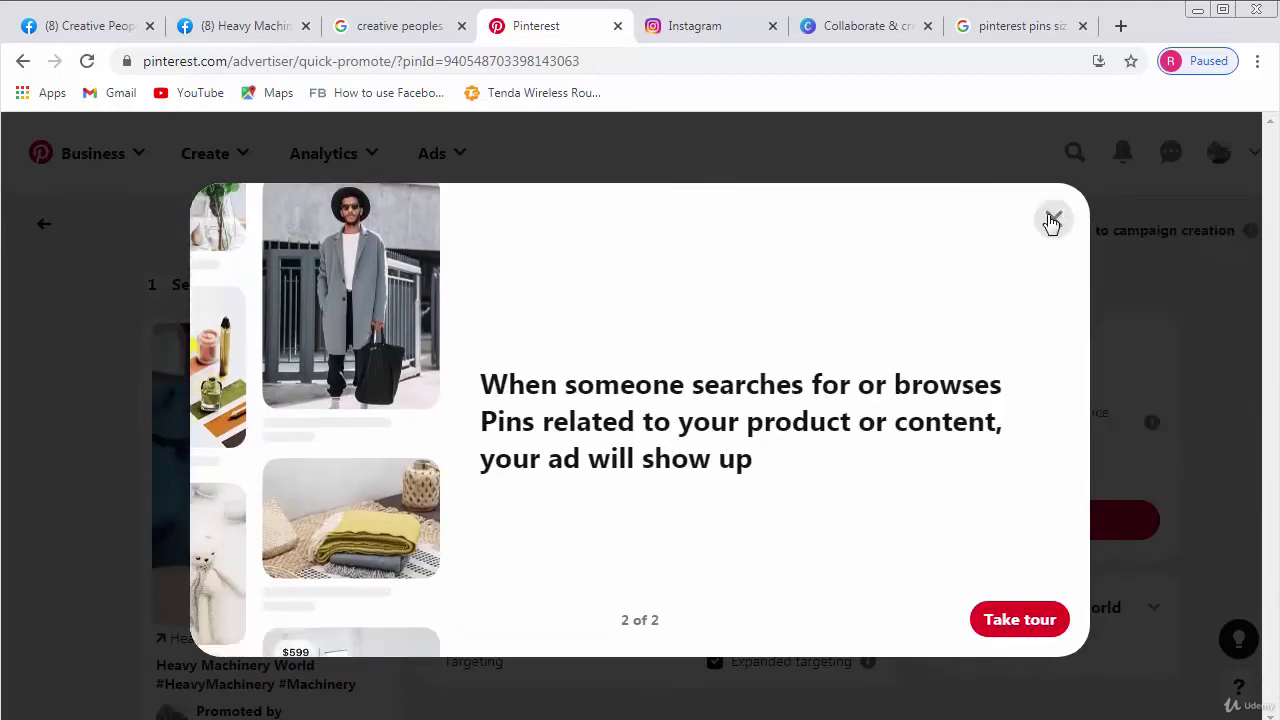
{"action": "left_click", "coordinate": [1050, 219]}
Review the Pin preview and ad details on the promotion page
{"action": "right_click", "coordinate": [822, 267]}
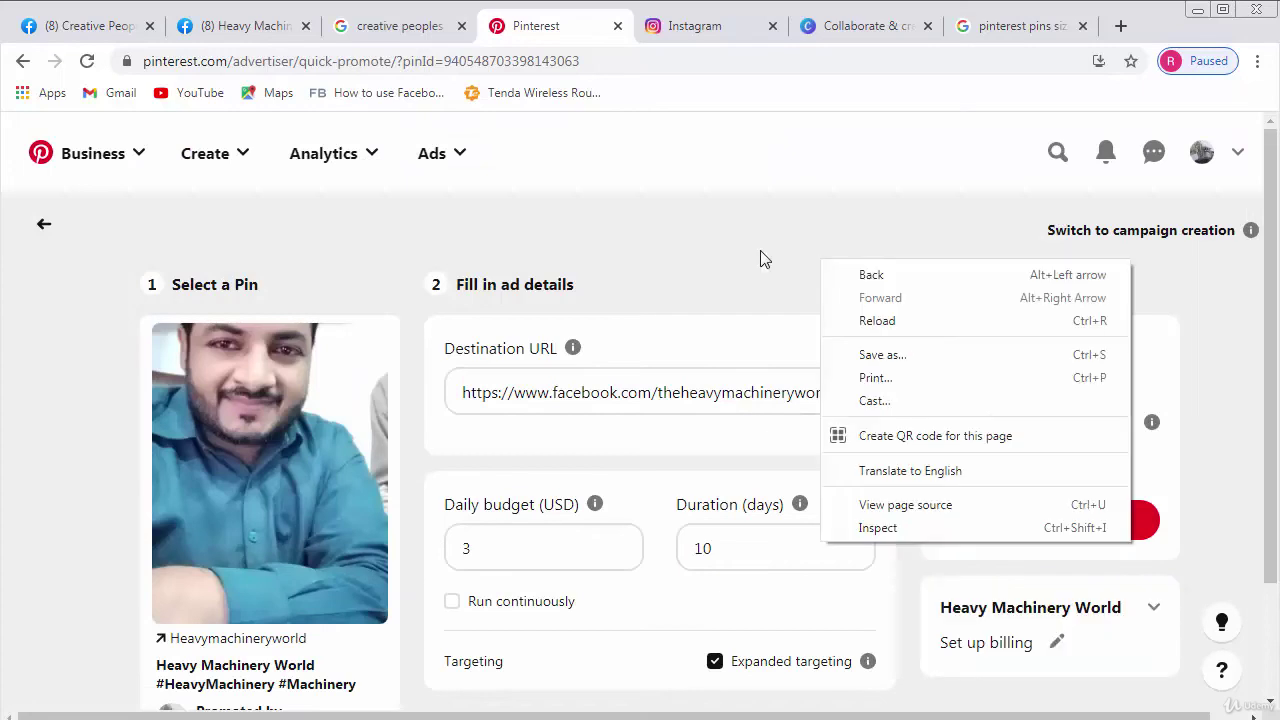
{"action": "right_click", "coordinate": [58, 455]}
{"action": "left_click", "coordinate": [75, 369]}
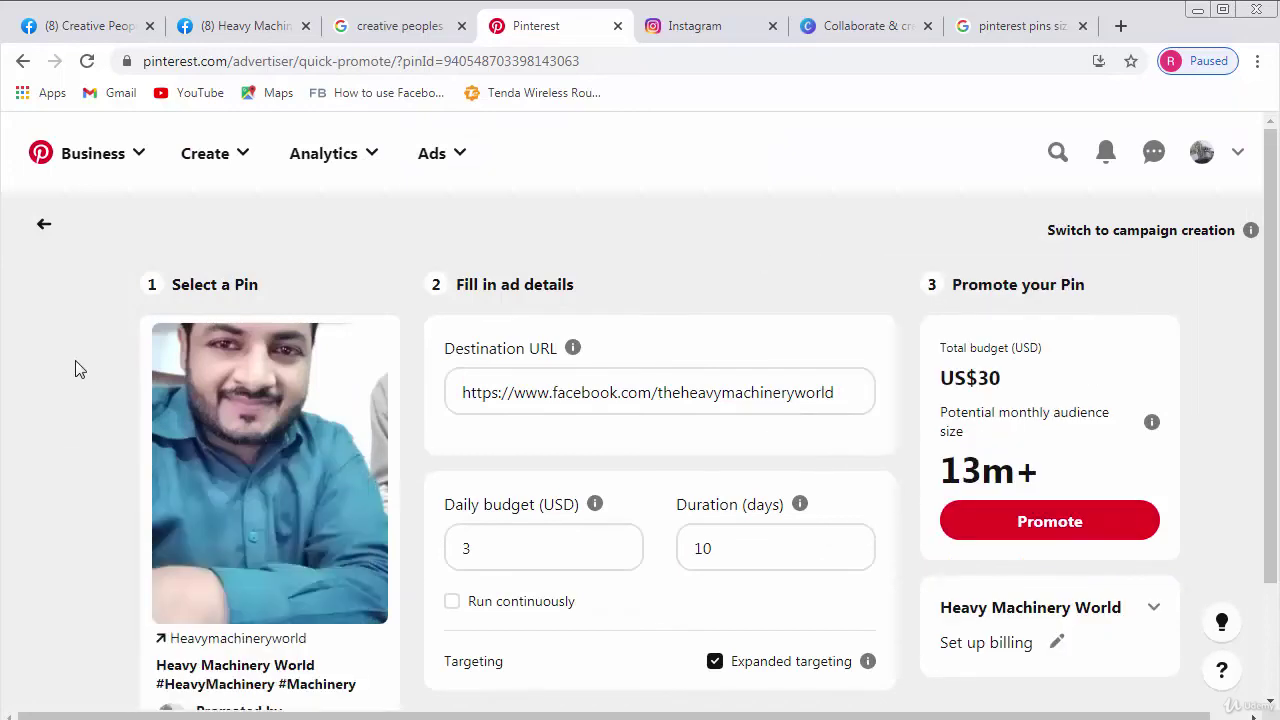
{"action": "scroll", "coordinate": [289, 494], "scroll_direction": "down", "scroll_amount": 2}
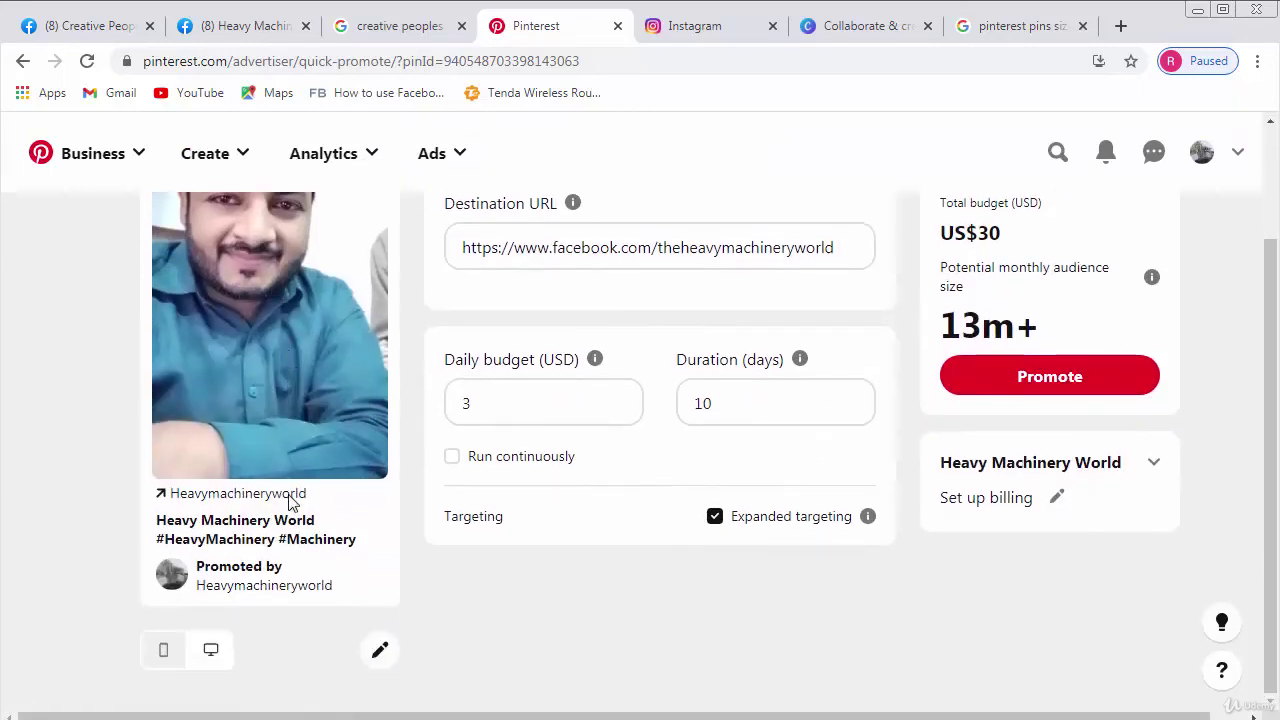
{"action": "scroll", "coordinate": [261, 432], "scroll_direction": "up", "scroll_amount": 2}
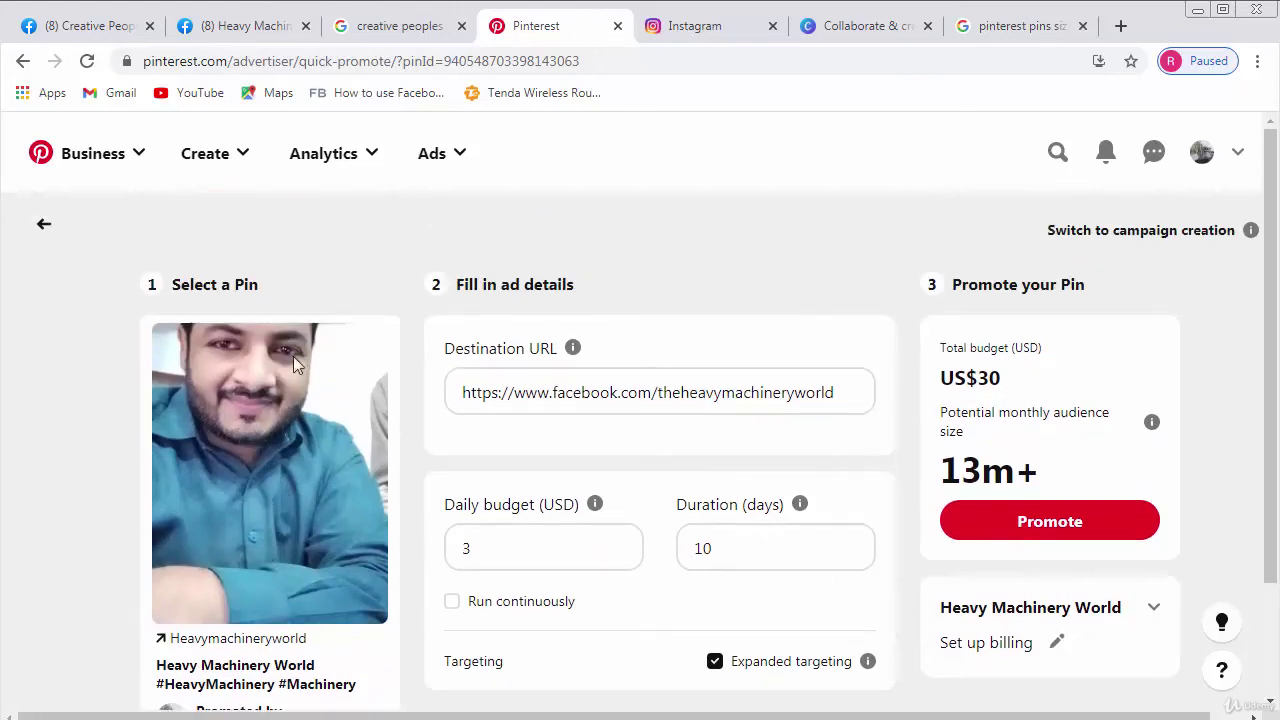
Open the Heavy Machinery World business profile in a new browser tab and find the published Pin among its created Pins
{"action": "right_click", "coordinate": [1204, 152]}
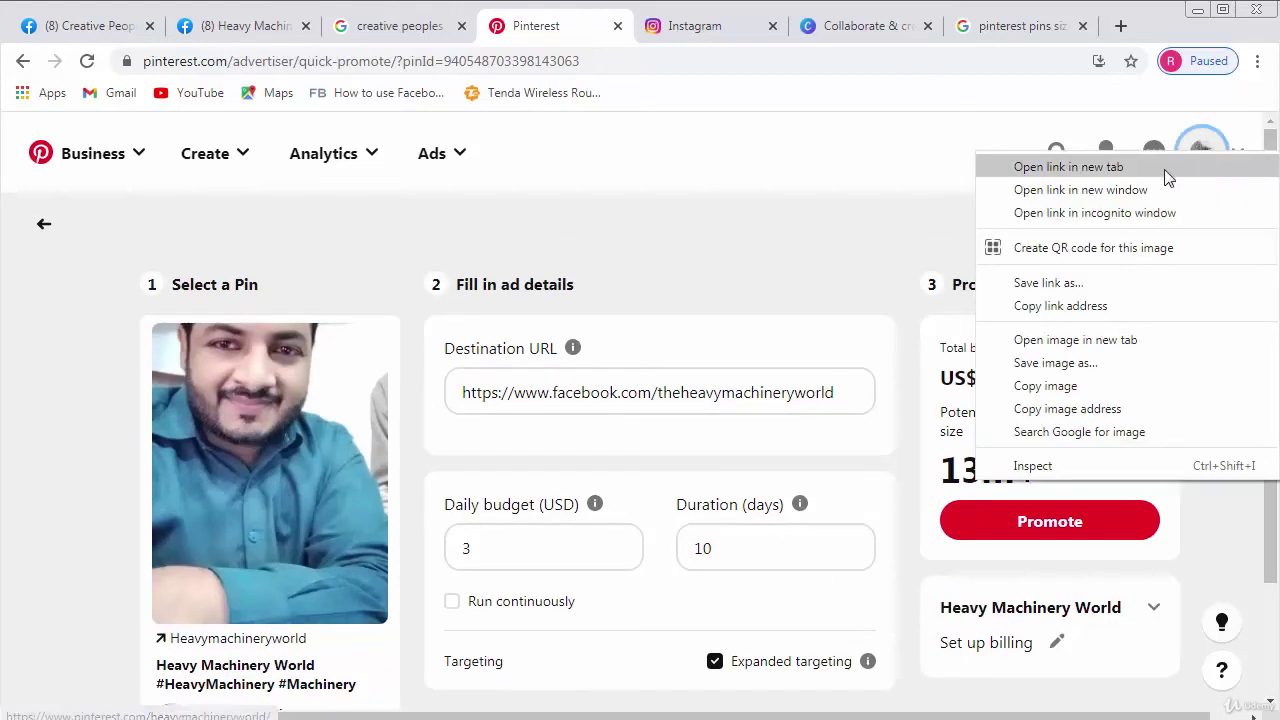
{"action": "left_click", "coordinate": [1068, 167]}
{"action": "left_click", "coordinate": [591, 30]}
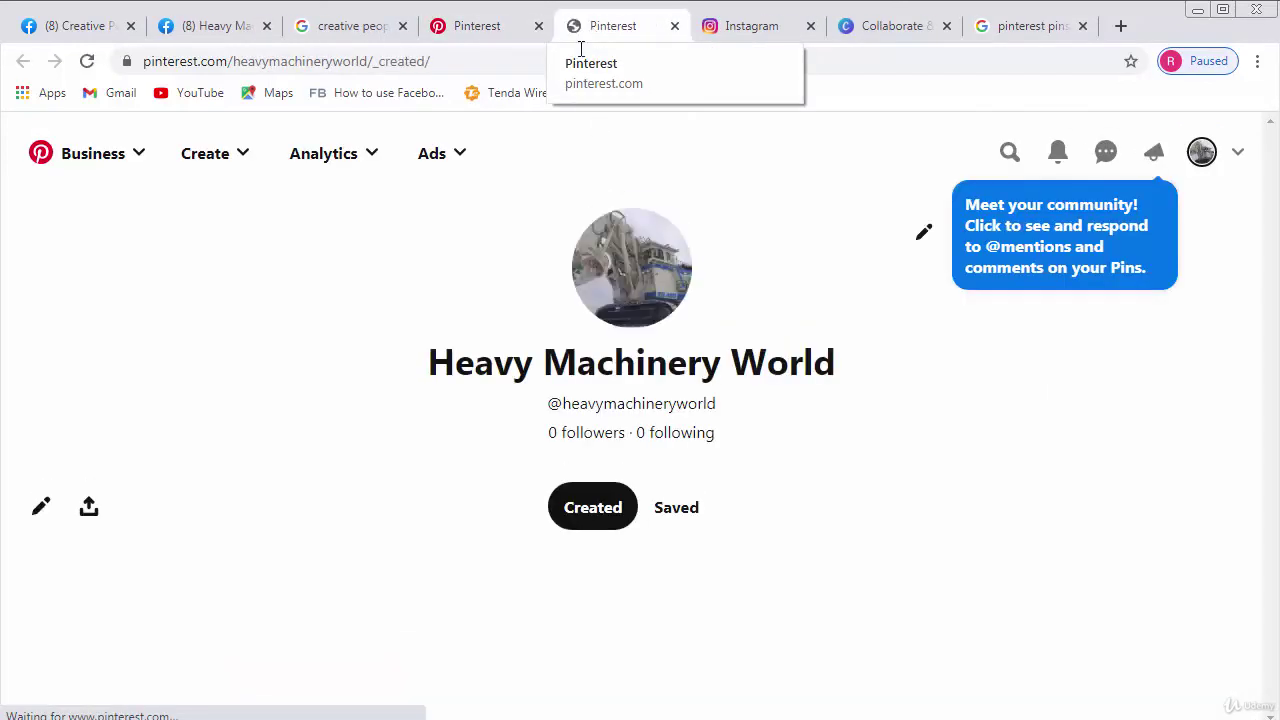
{"action": "scroll", "coordinate": [391, 471], "scroll_direction": "down", "scroll_amount": 5}
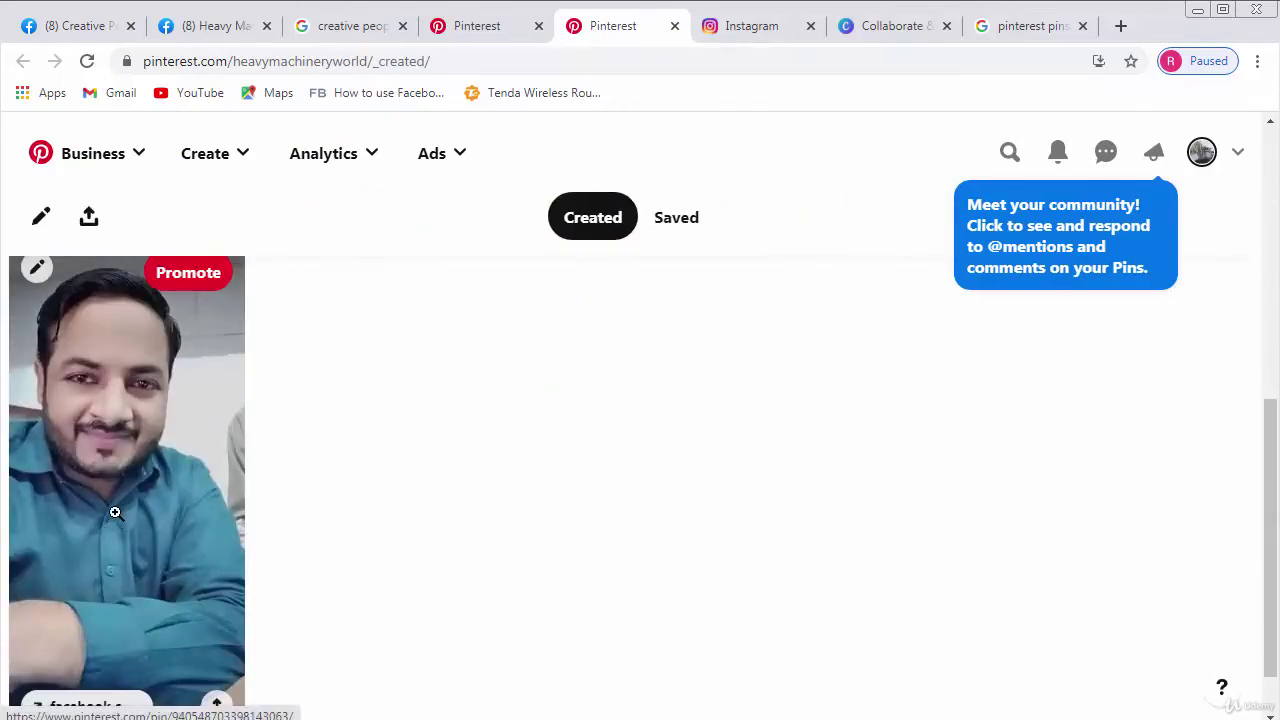
View the published Pin's detail page and go back to the profile's created Pins
{"action": "left_click", "coordinate": [112, 524]}
{"action": "right_click", "coordinate": [115, 521]}
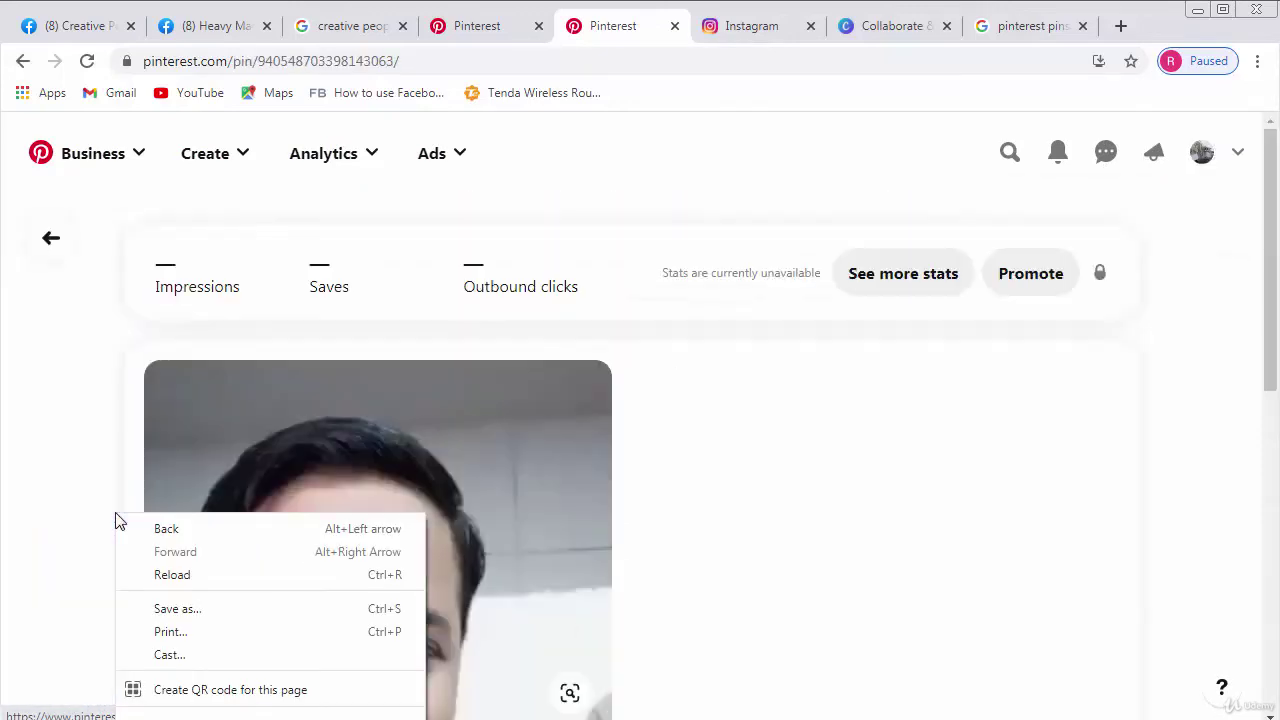
{"action": "right_click", "coordinate": [42, 403]}
{"action": "left_click", "coordinate": [92, 419]}
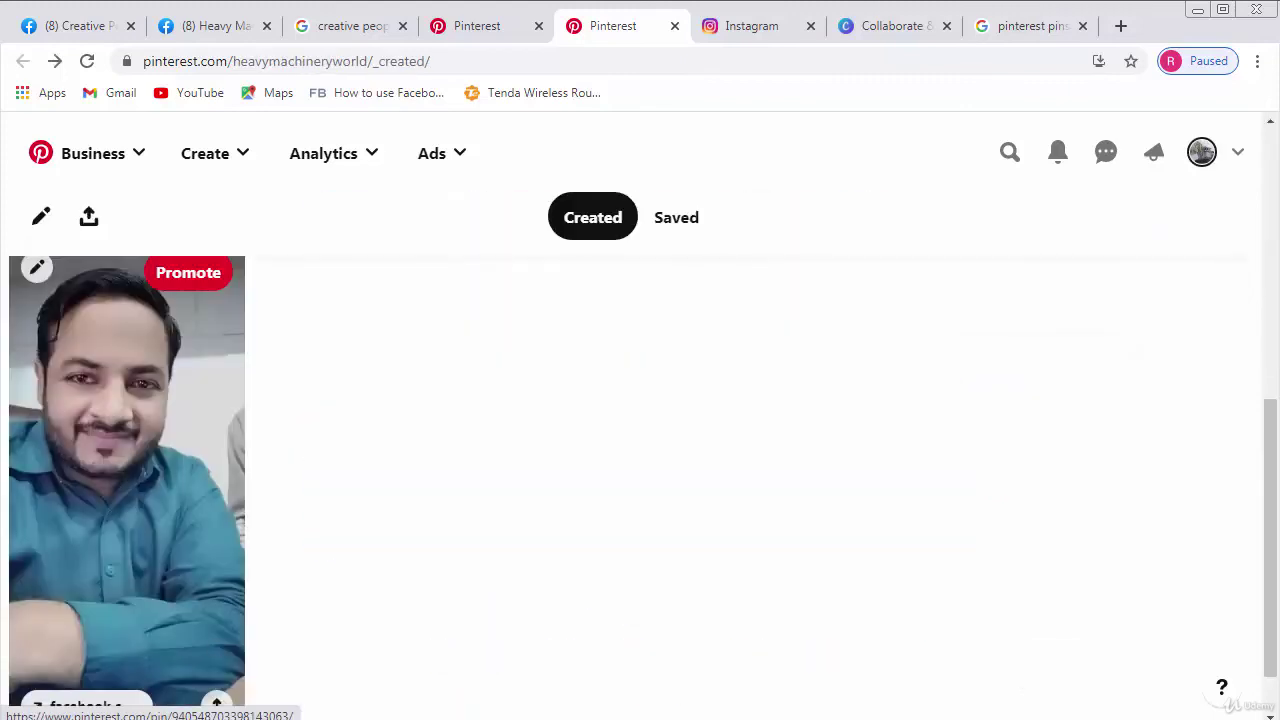
Open the published Pin's detail page, test its facebook.com destination link, and return to the Pin's details
{"action": "left_click", "coordinate": [262, 558]}
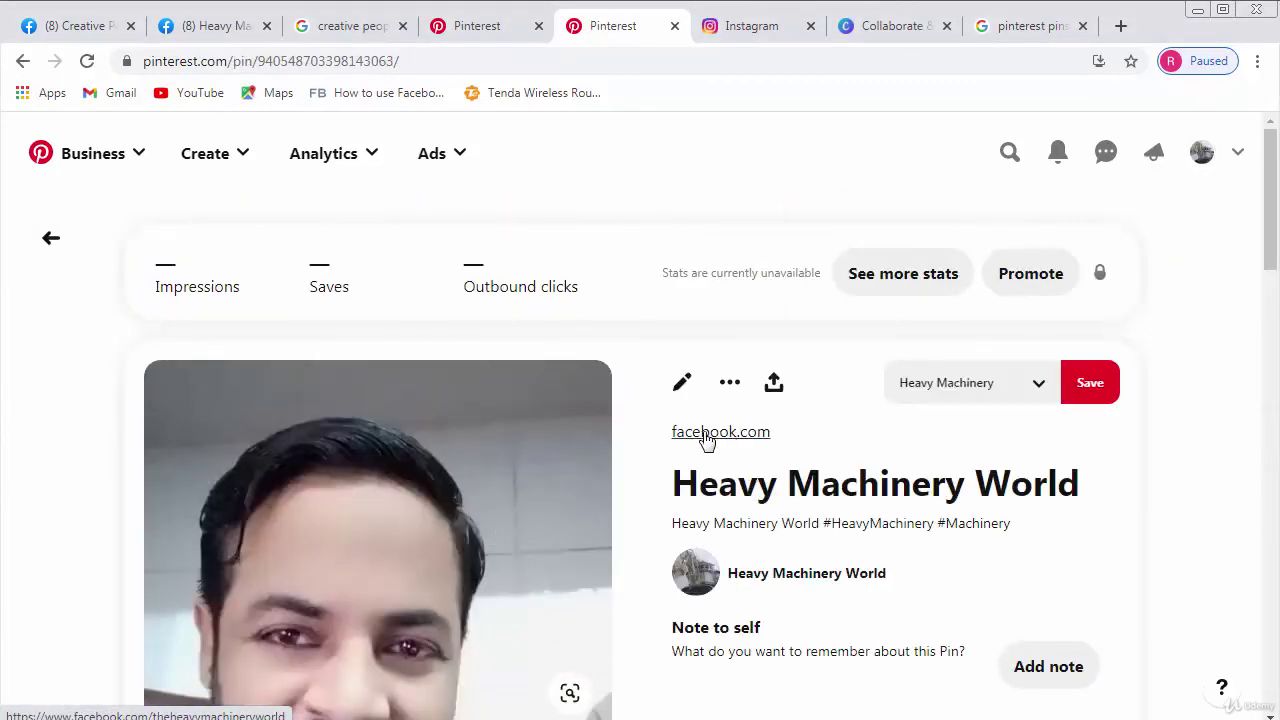
{"action": "scroll", "coordinate": [714, 438], "scroll_direction": "down", "scroll_amount": 4}
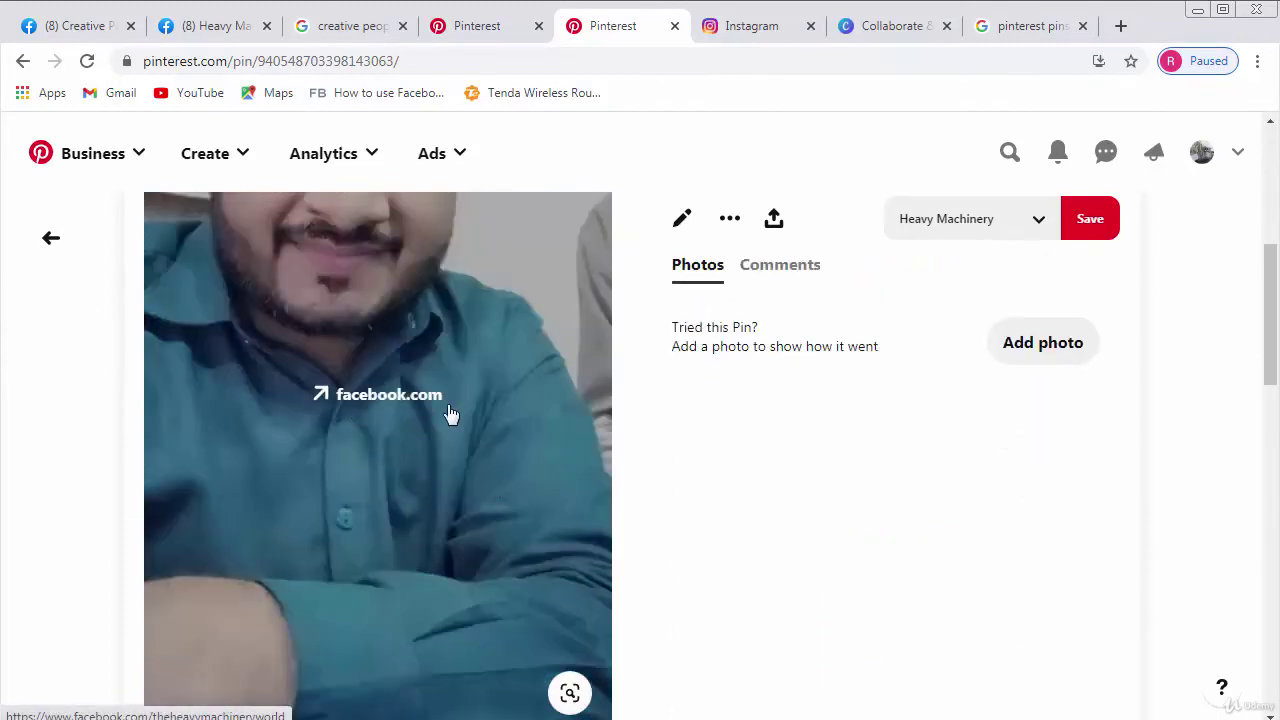
{"action": "left_click", "coordinate": [383, 405]}
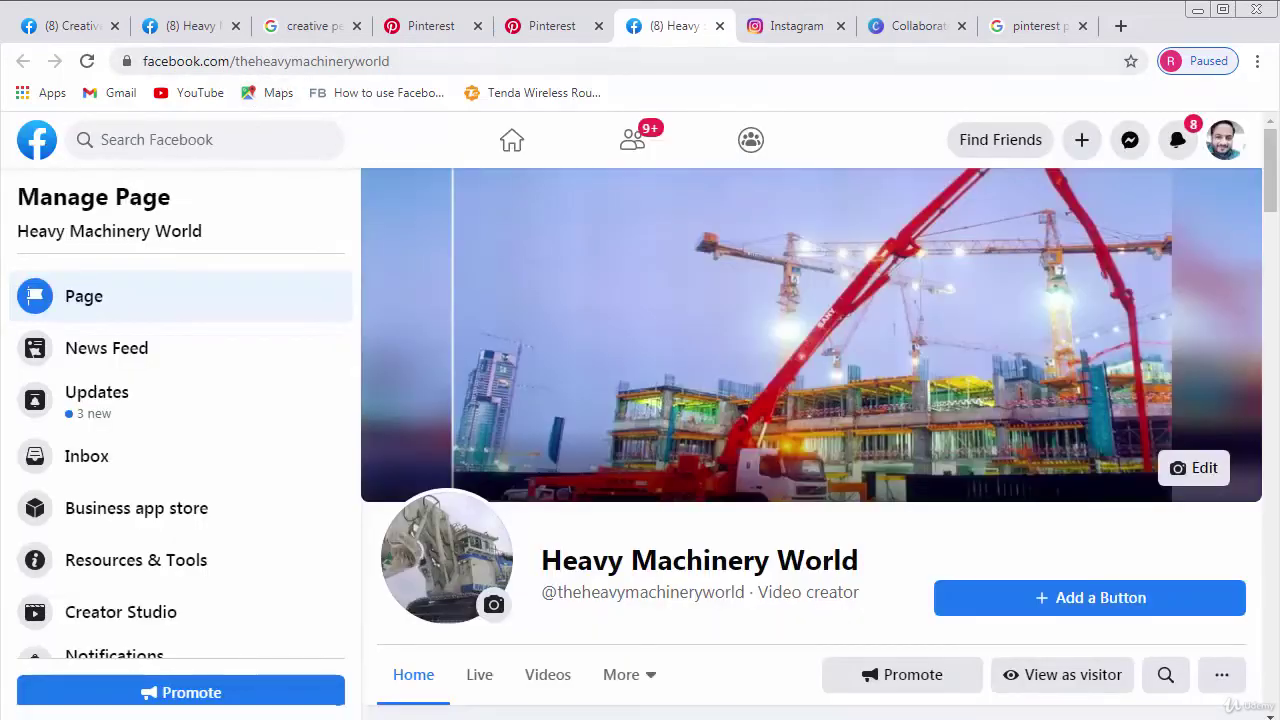
{"action": "left_click", "coordinate": [512, 24]}
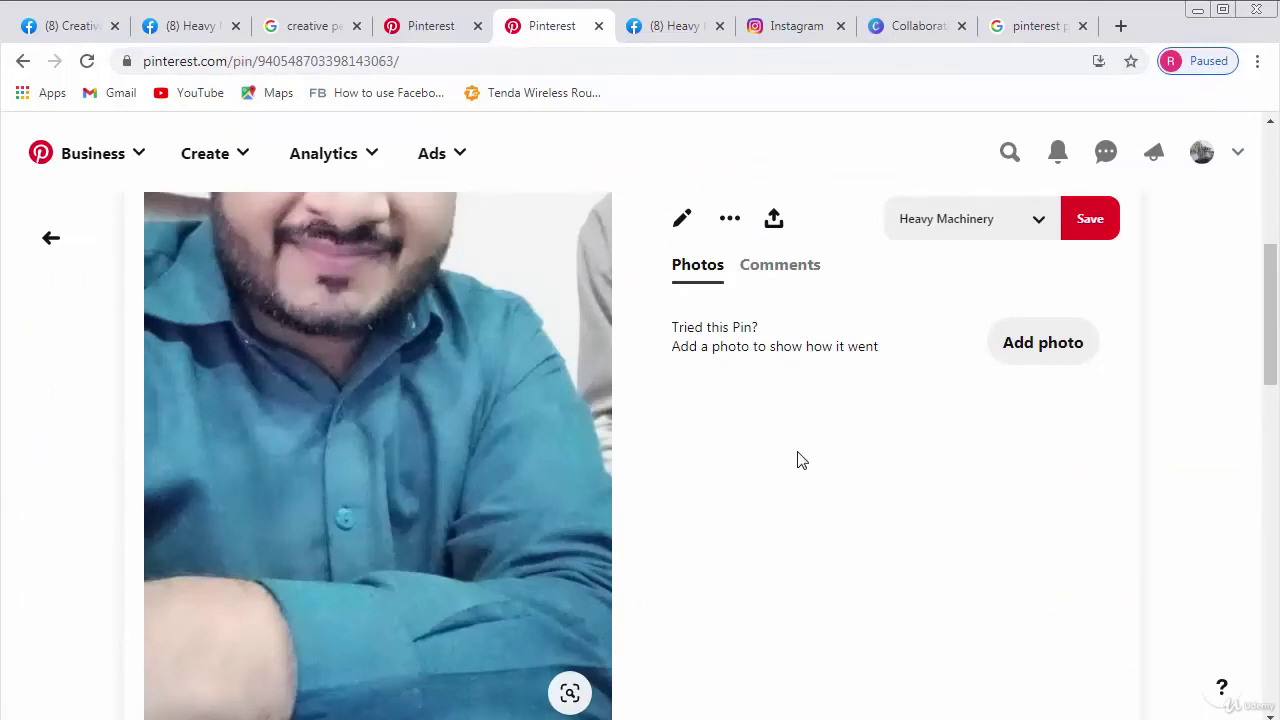
{"action": "scroll", "coordinate": [798, 460], "scroll_direction": "up", "scroll_amount": 2}
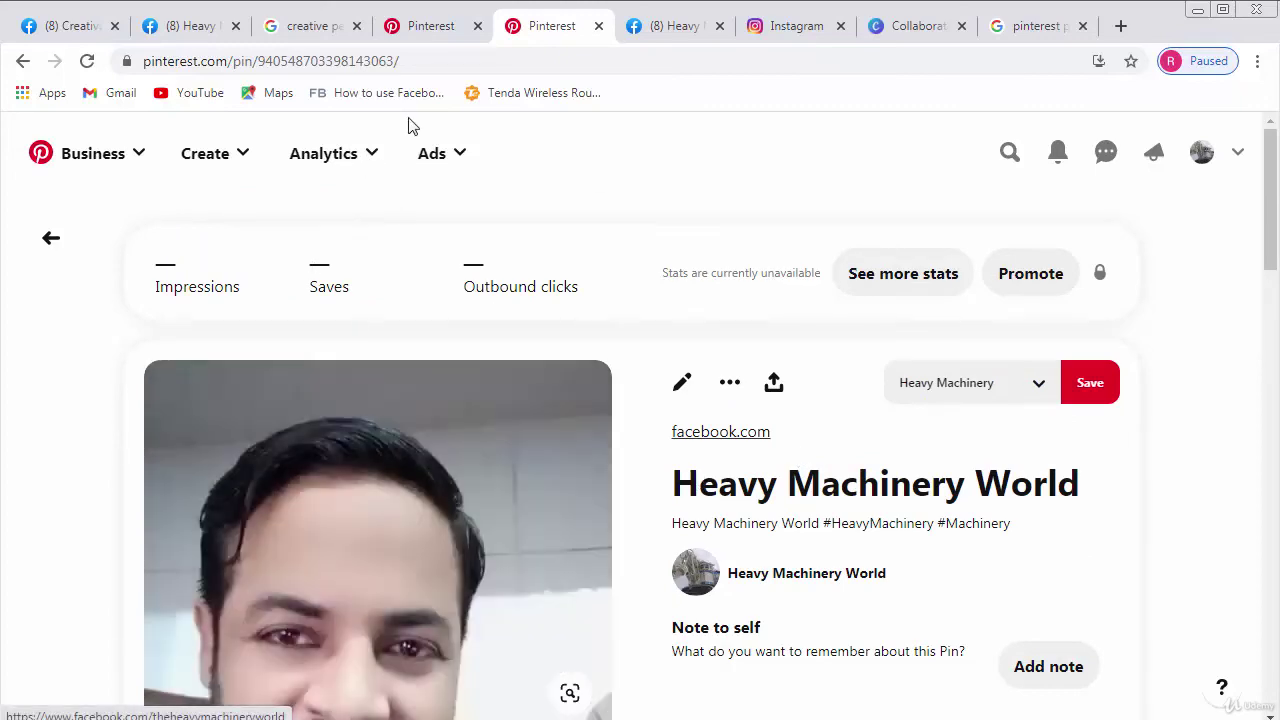
Return to the Pin's promotion page, open the billing setup for Heavy Machinery World, and review the address and payment type fields
{"action": "left_click", "coordinate": [433, 33]}
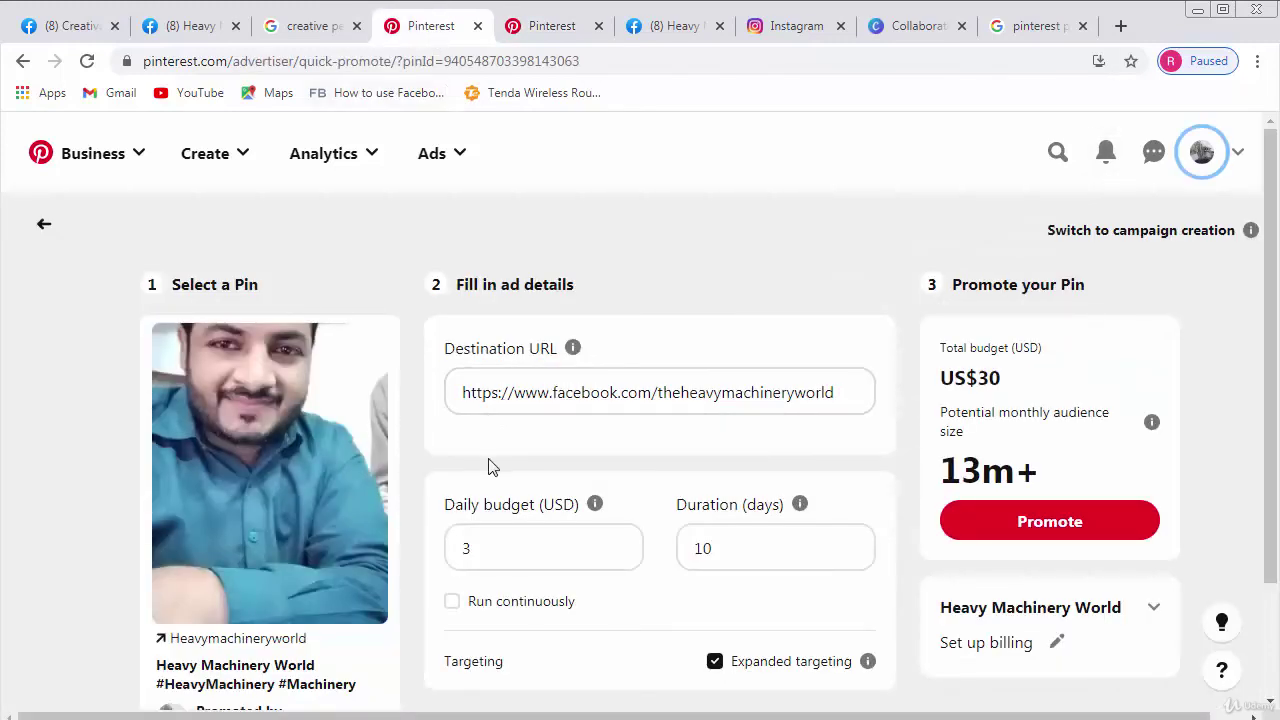
{"action": "scroll", "coordinate": [492, 462], "scroll_direction": "down", "scroll_amount": 1}
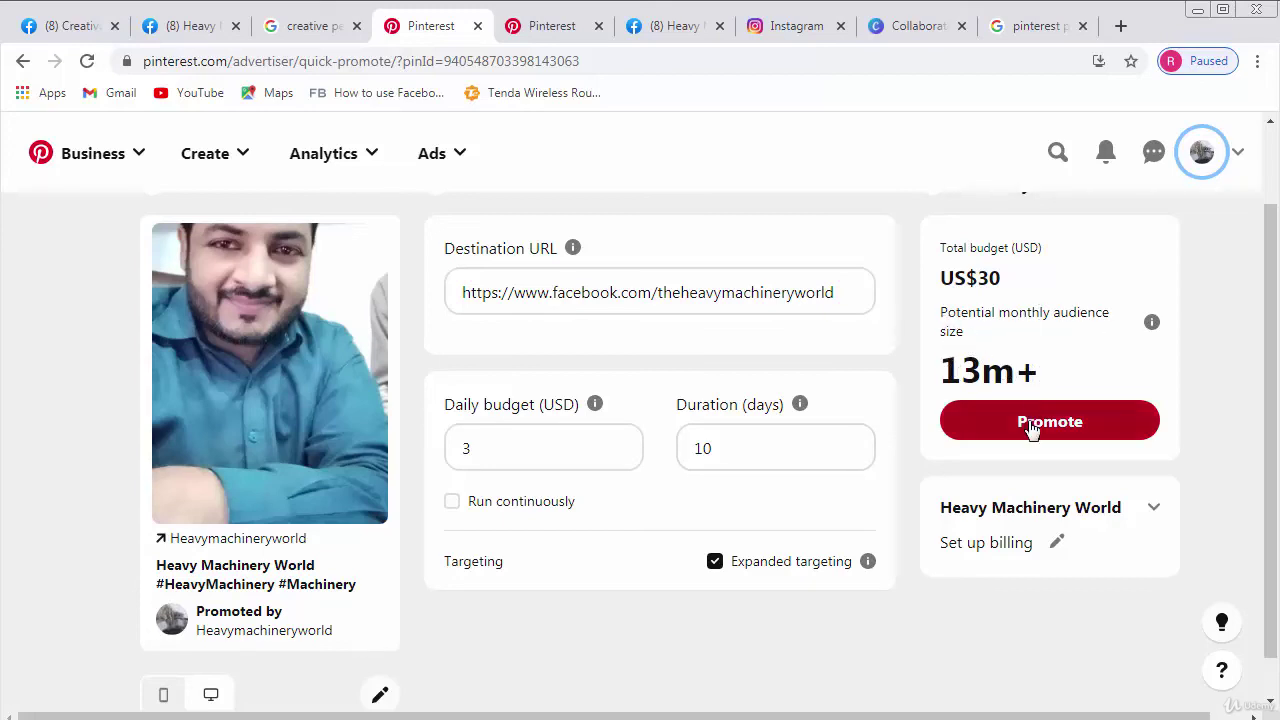
{"action": "left_click", "coordinate": [1058, 544]}
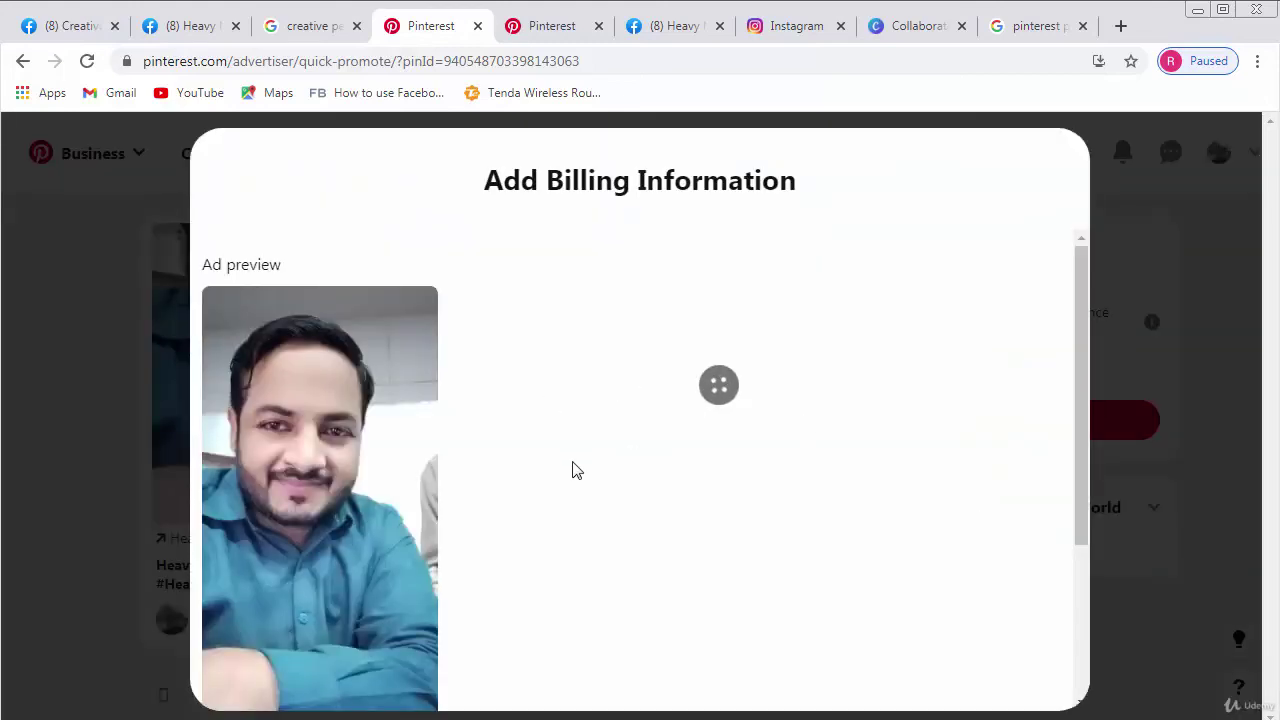
{"action": "scroll", "coordinate": [580, 469], "scroll_direction": "down", "scroll_amount": 5}
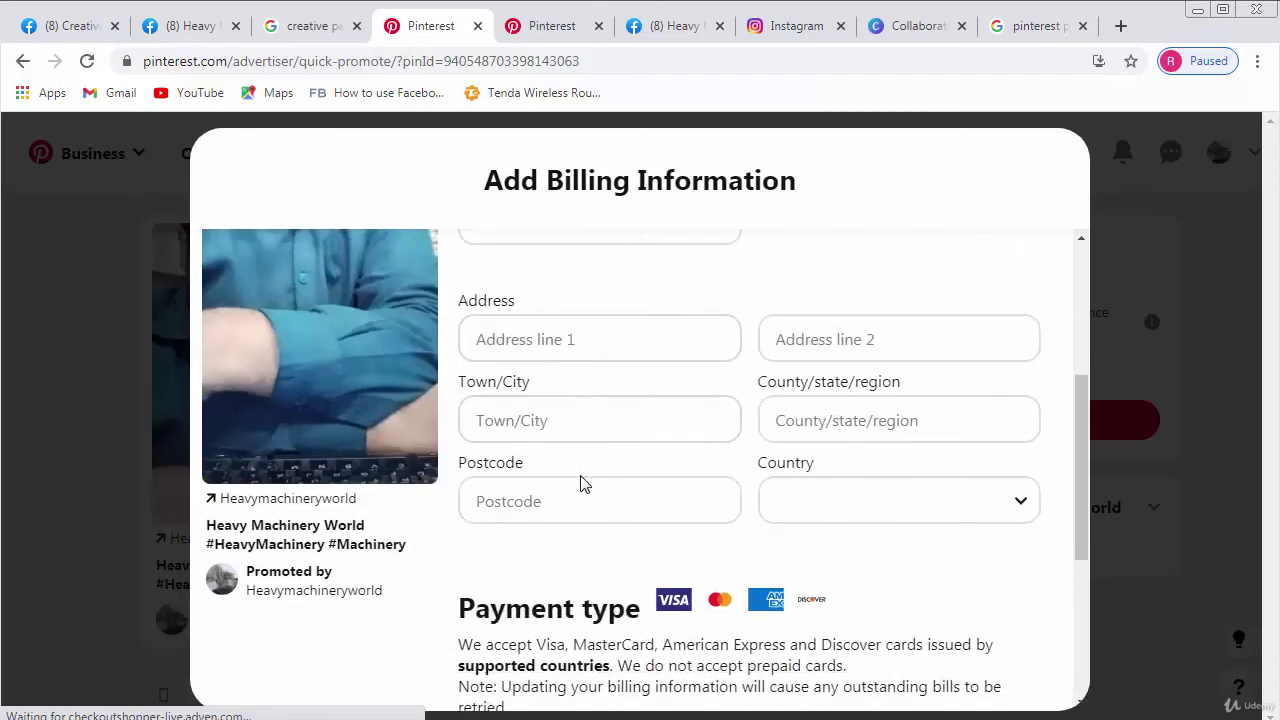